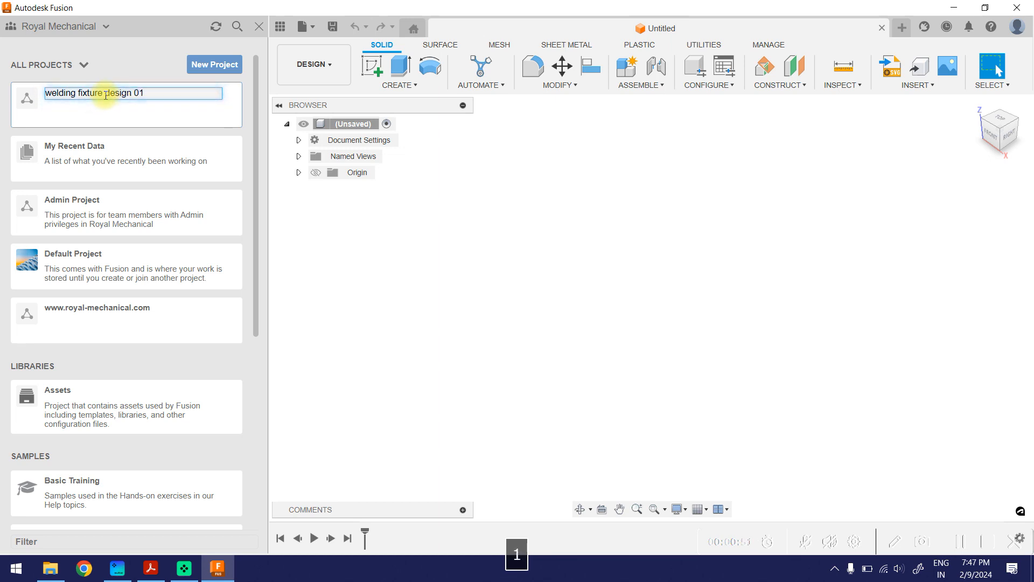
Finish naming the project welding fixture design 01, open it, and save the design in it as simplified truck frame
{"action": "key", "text": "Return"}
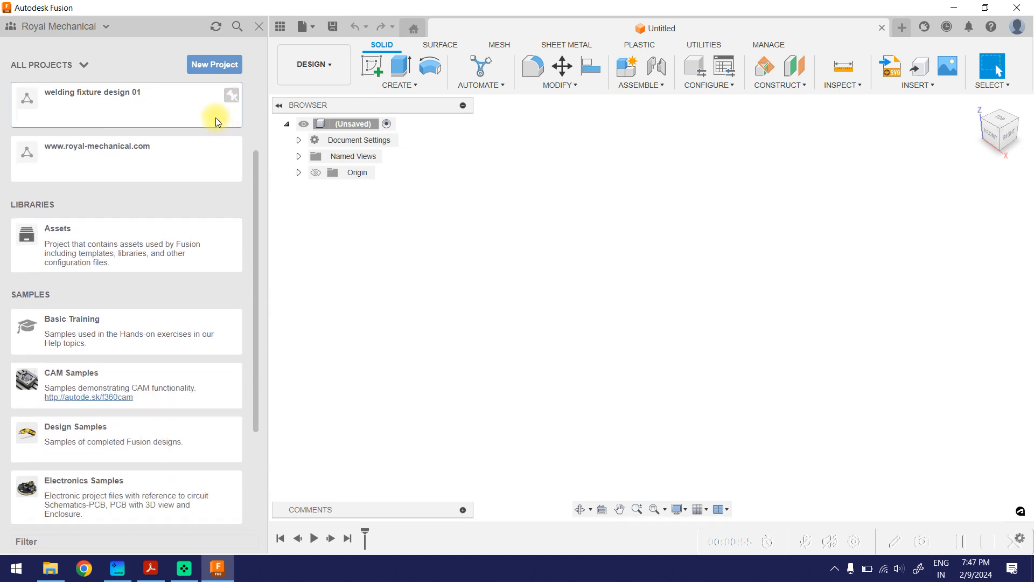
{"action": "left_click", "coordinate": [195, 116]}
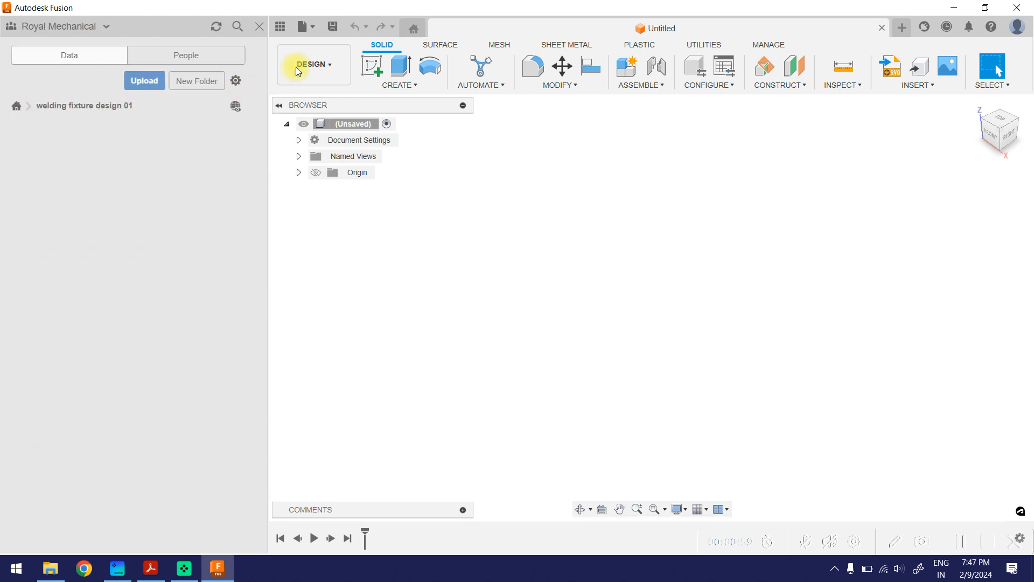
{"action": "left_click", "coordinate": [333, 28]}
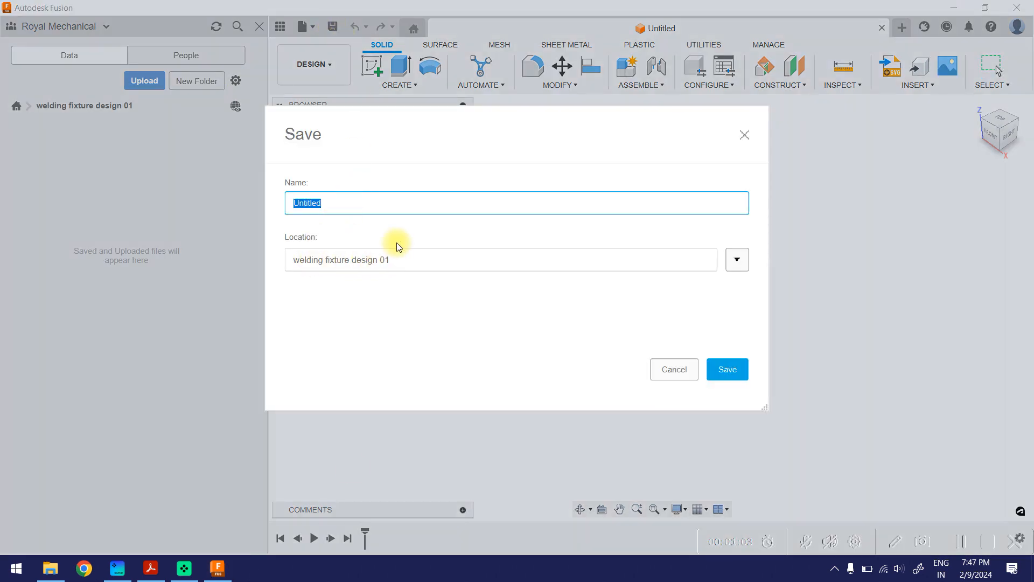
{"action": "left_click", "coordinate": [151, 568]}
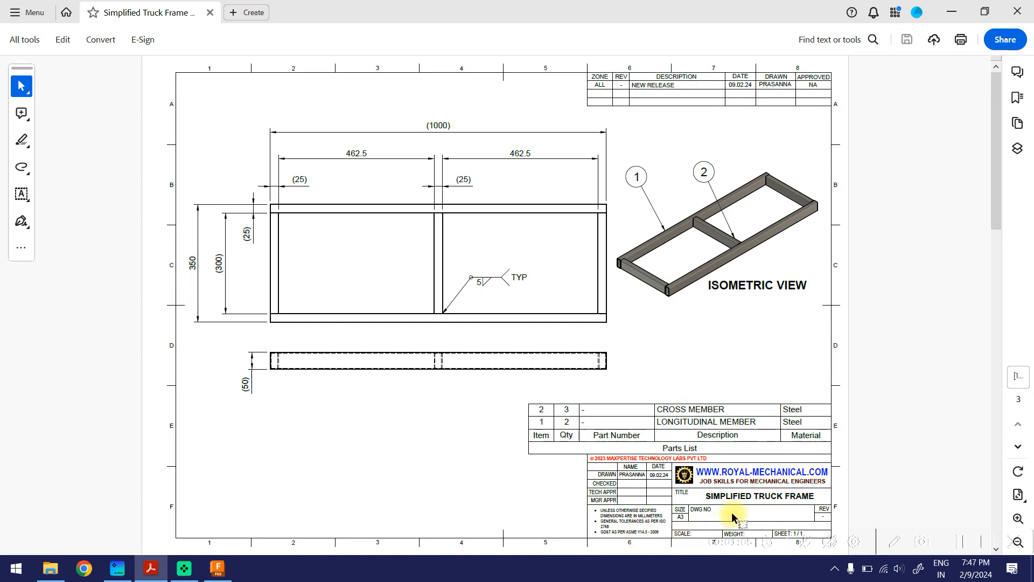
{"action": "left_click", "coordinate": [951, 12]}
{"action": "mouse_move", "coordinate": [337, 203]}
{"action": "left_mouse_down"}
{"action": "mouse_move", "coordinate": [306, 202]}
{"action": "mouse_move", "coordinate": [337, 204]}
{"action": "left_mouse_up"}
{"action": "type", "text": "simplif"}
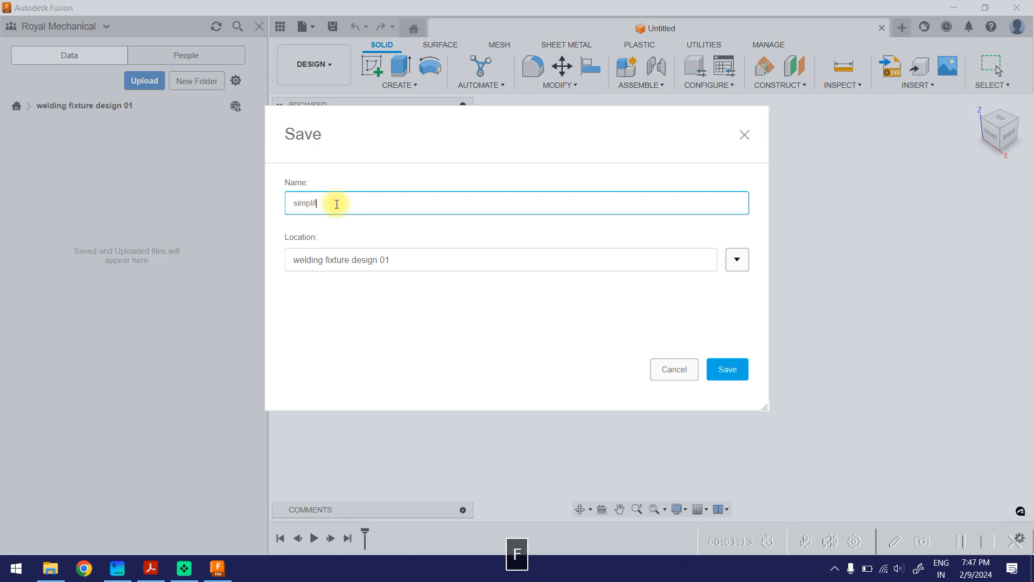
{"action": "type", "text": "ied "}
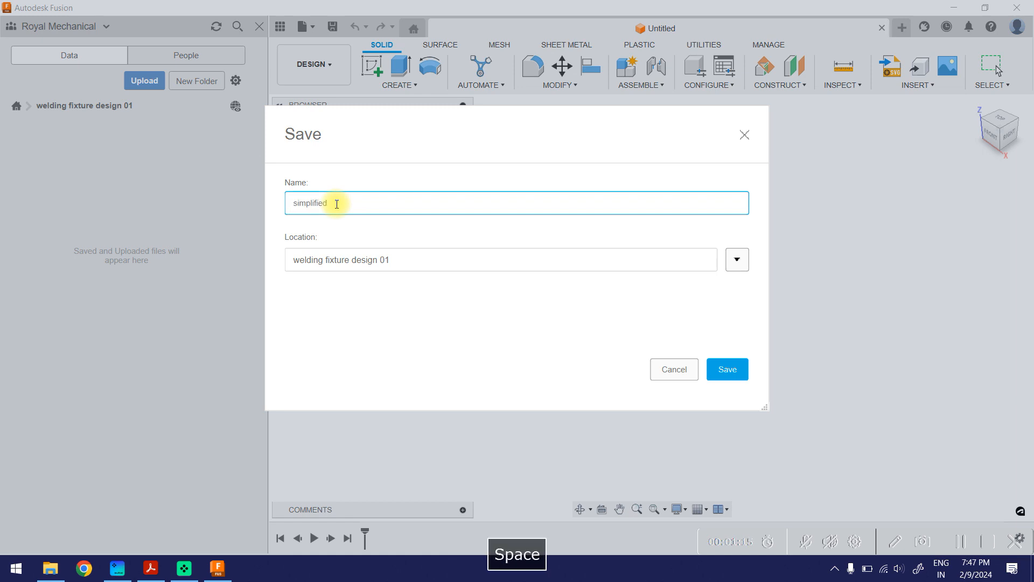
{"action": "type", "text": "truck frame"}
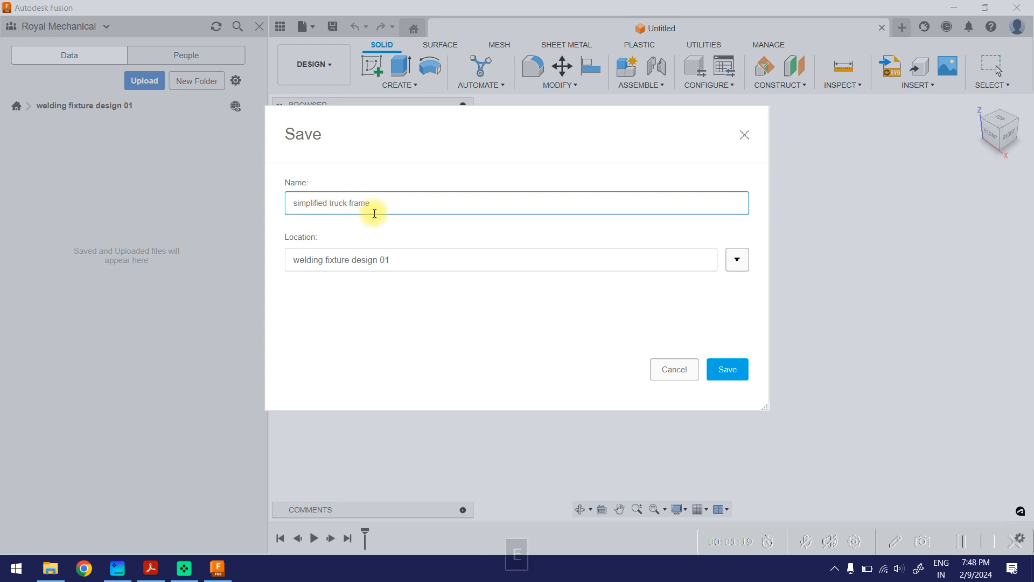
{"action": "left_click", "coordinate": [159, 572]}
{"action": "left_click", "coordinate": [160, 572]}
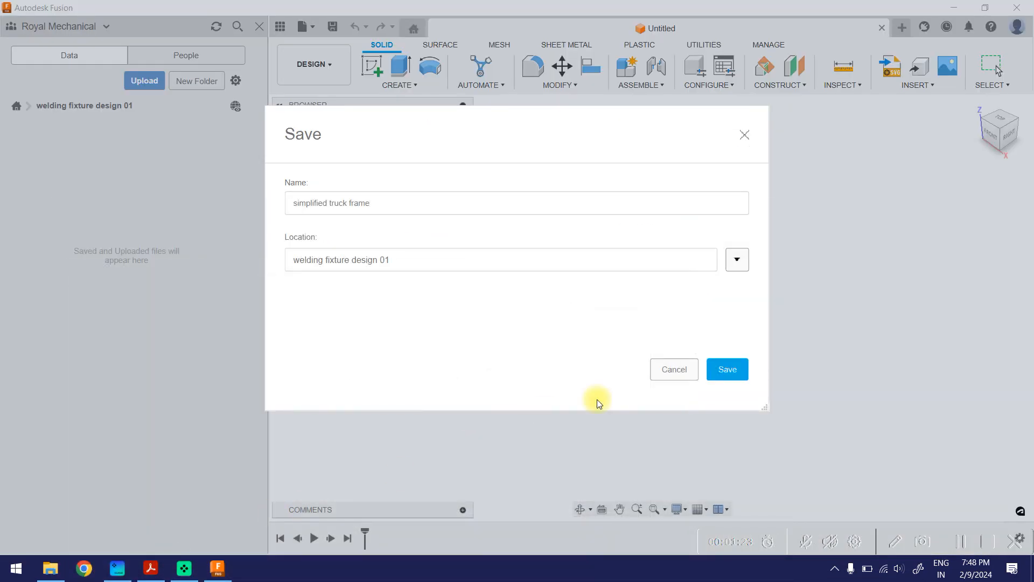
{"action": "left_click", "coordinate": [728, 367]}
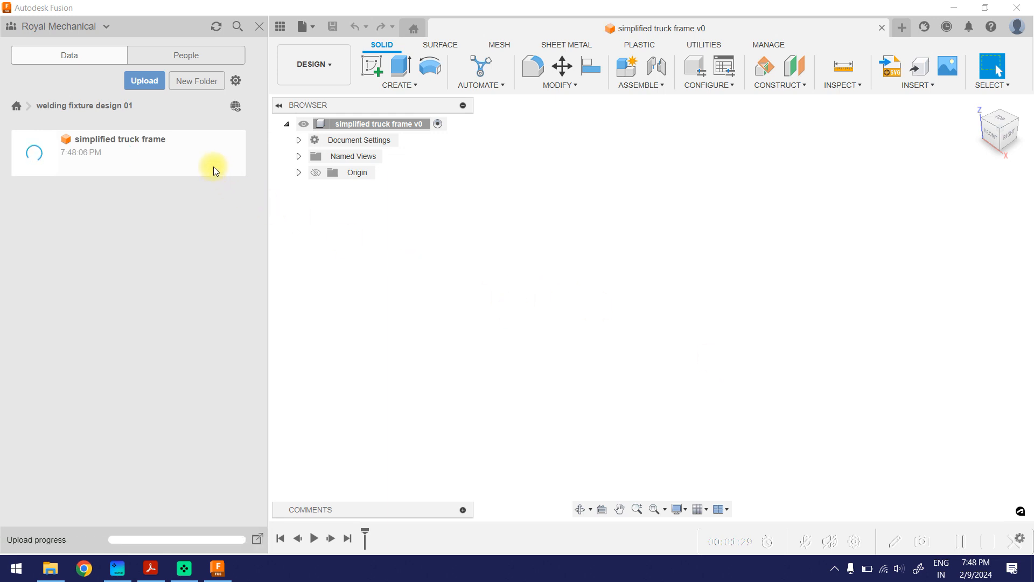
Create a standard internal component named logitudinal member after checking the parts list in the PDF drawing
{"action": "left_click", "coordinate": [416, 86]}
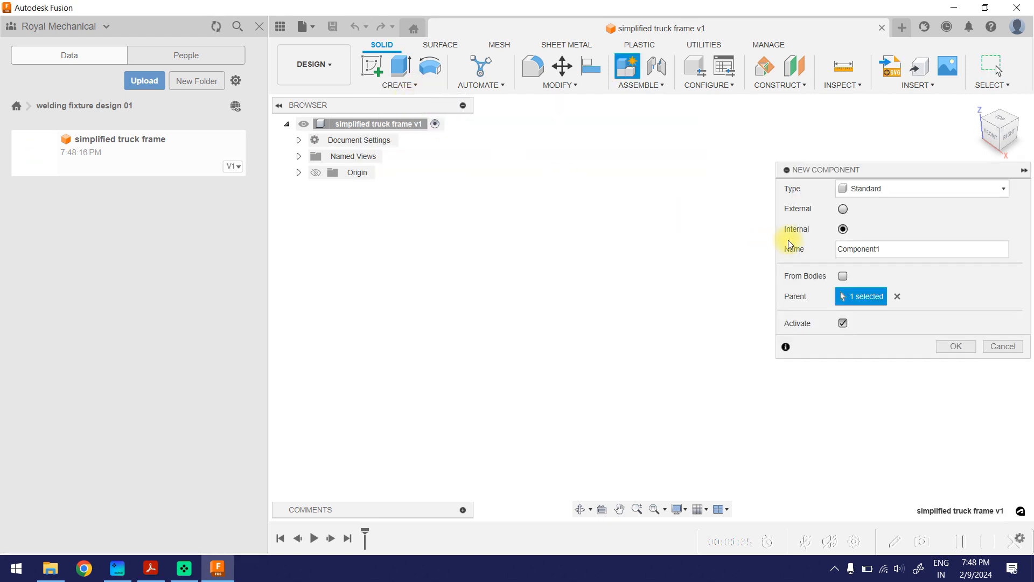
{"action": "left_click", "coordinate": [152, 569]}
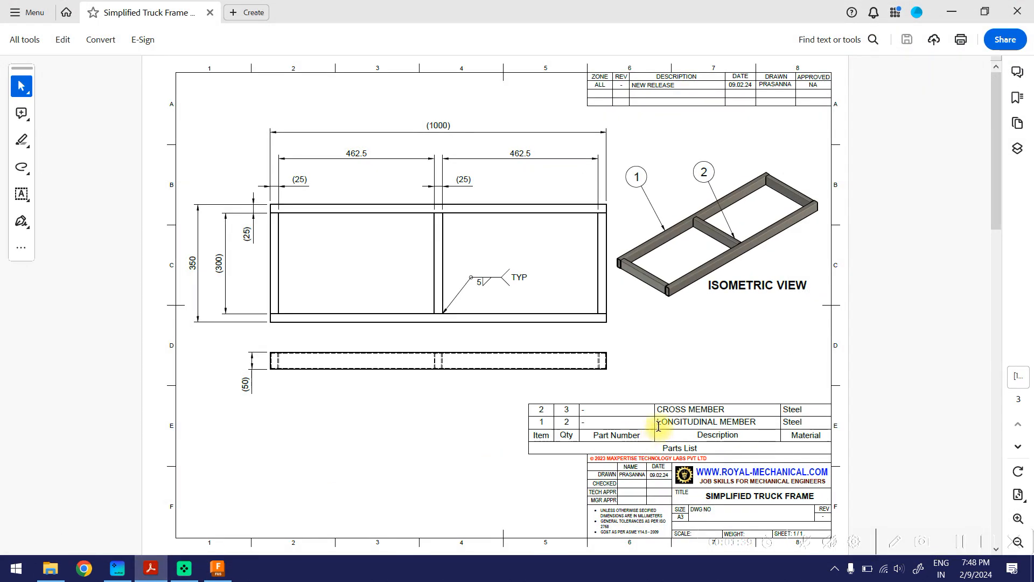
{"action": "left_click", "coordinate": [951, 20]}
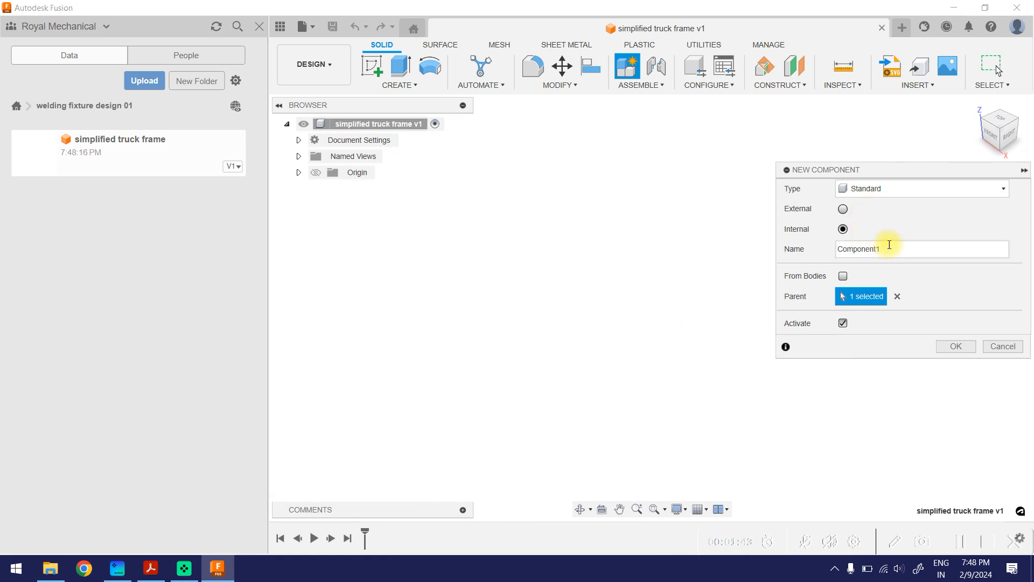
{"action": "left_click_drag", "start_coordinate": [889, 244], "coordinate": [814, 252]}
{"action": "type", "text": "lo"}
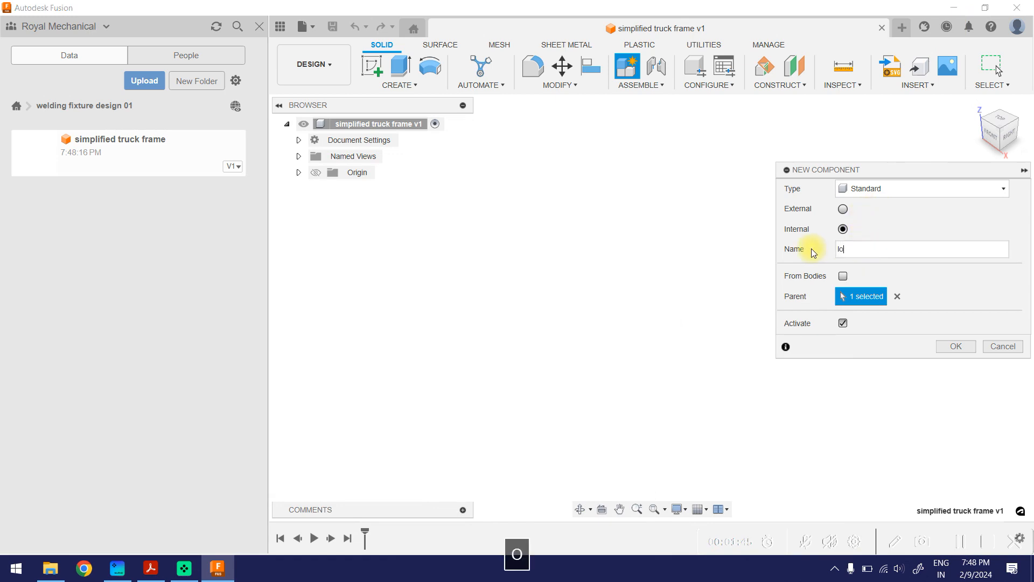
{"action": "type", "text": "gitudinal member"}
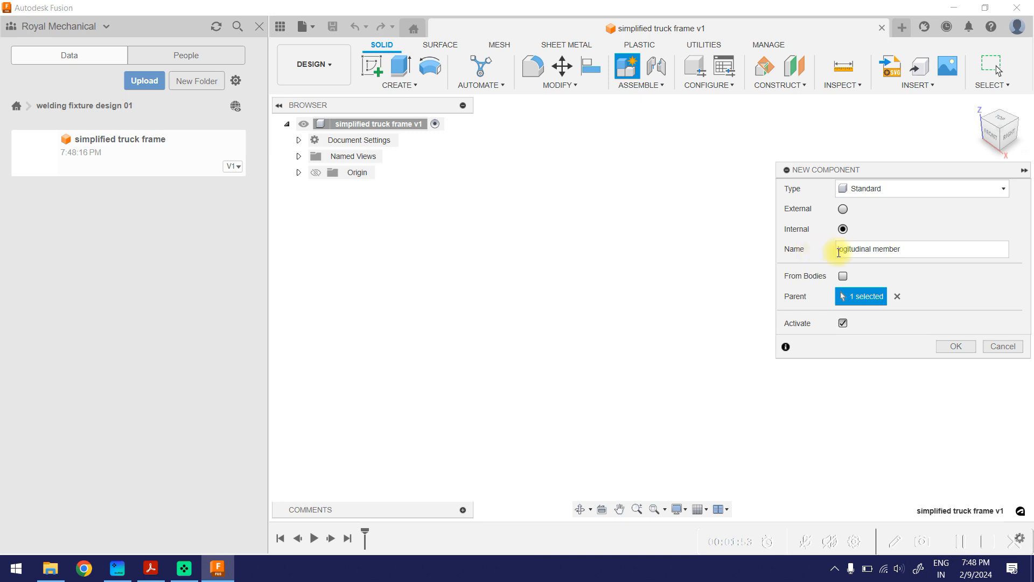
{"action": "left_click", "coordinate": [949, 348]}
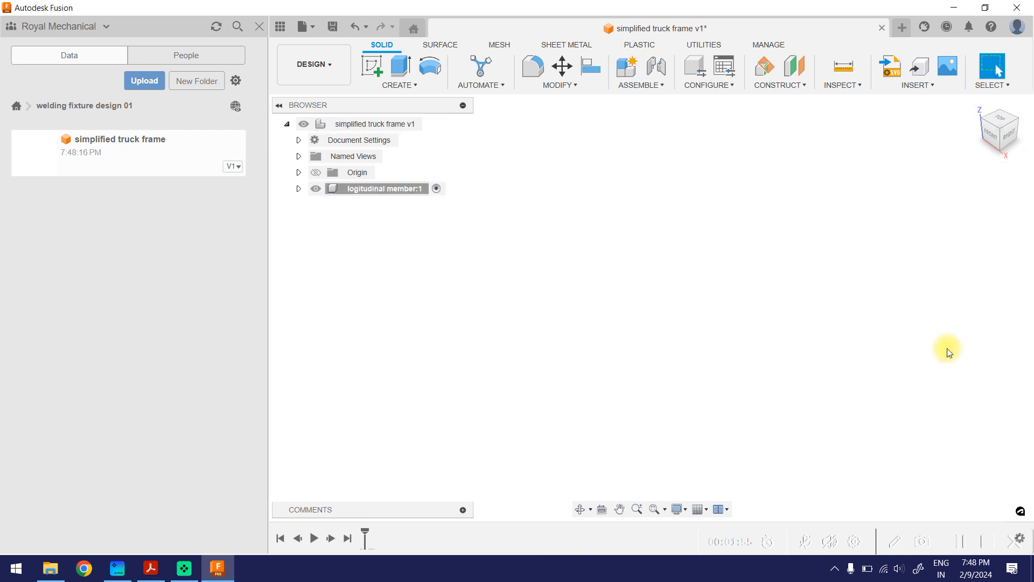
Activate the top-level assembly and create a second internal component in it named cross member
{"action": "left_click", "coordinate": [434, 125]}
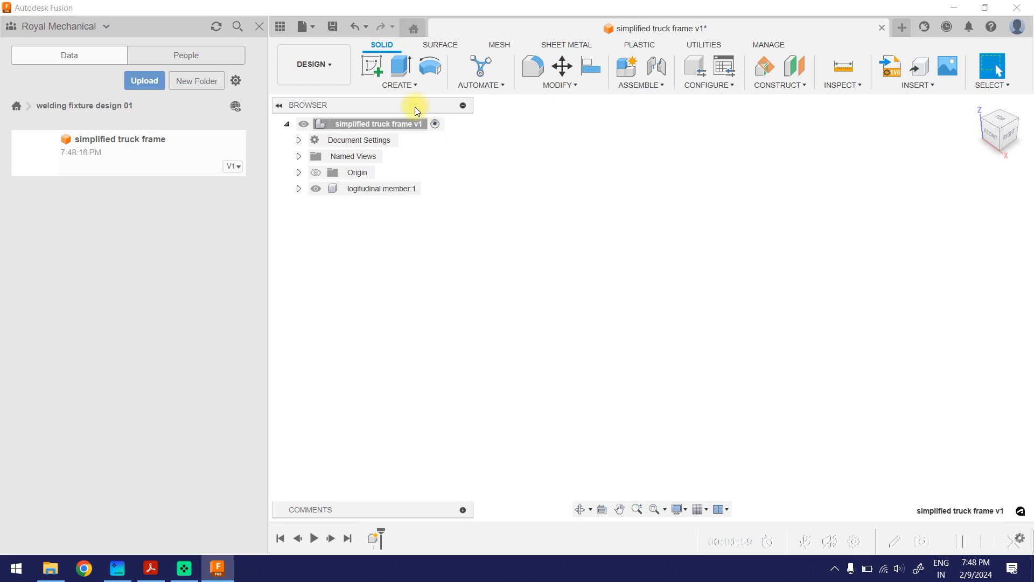
{"action": "left_click", "coordinate": [399, 85]}
{"action": "left_click", "coordinate": [401, 99]}
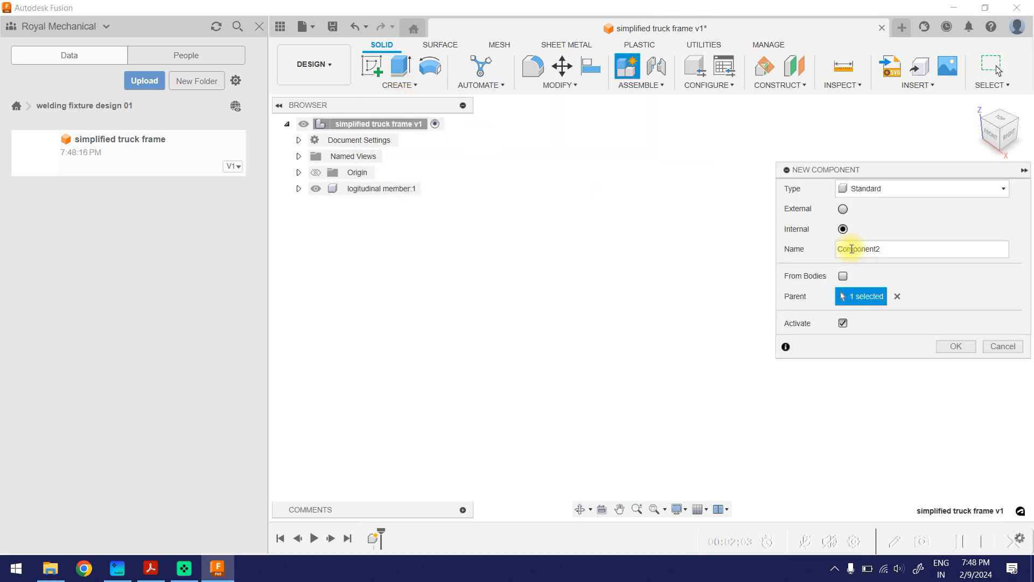
{"action": "double_click", "coordinate": [871, 250]}
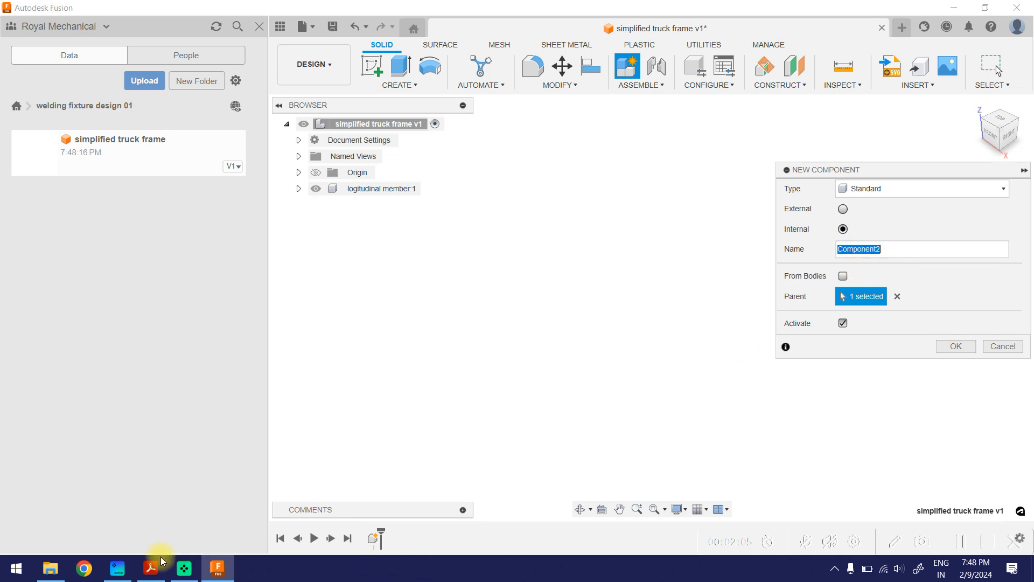
{"action": "left_click", "coordinate": [150, 568]}
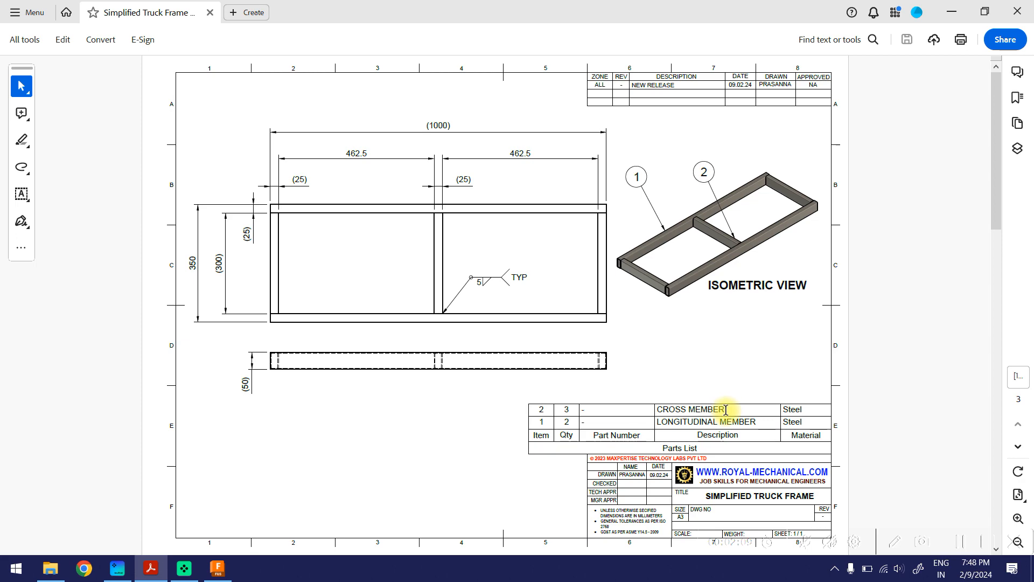
{"action": "left_click", "coordinate": [951, 11]}
{"action": "left_click_drag", "start_coordinate": [889, 250], "coordinate": [835, 249]}
{"action": "type", "text": "cross mem"}
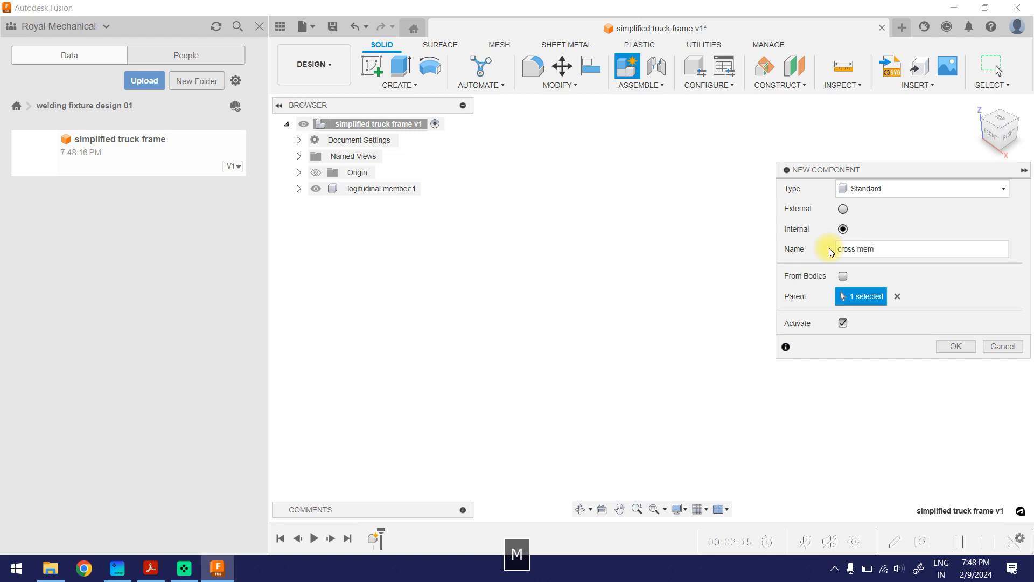
{"action": "type", "text": "ber"}
{"action": "left_click", "coordinate": [955, 345]}
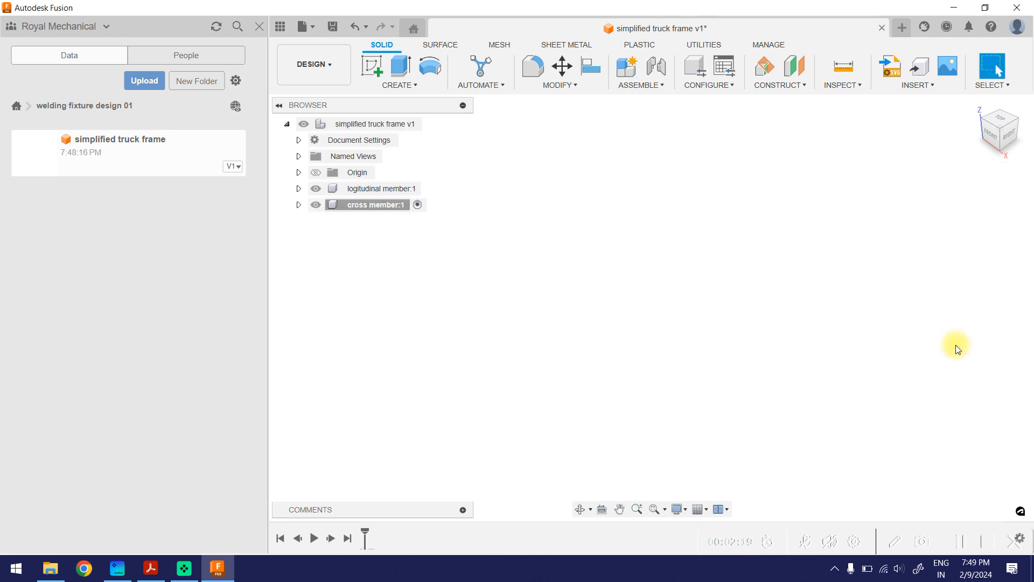
Activate the logitudinal member component and show its origin planes and axes
{"action": "left_click", "coordinate": [429, 190]}
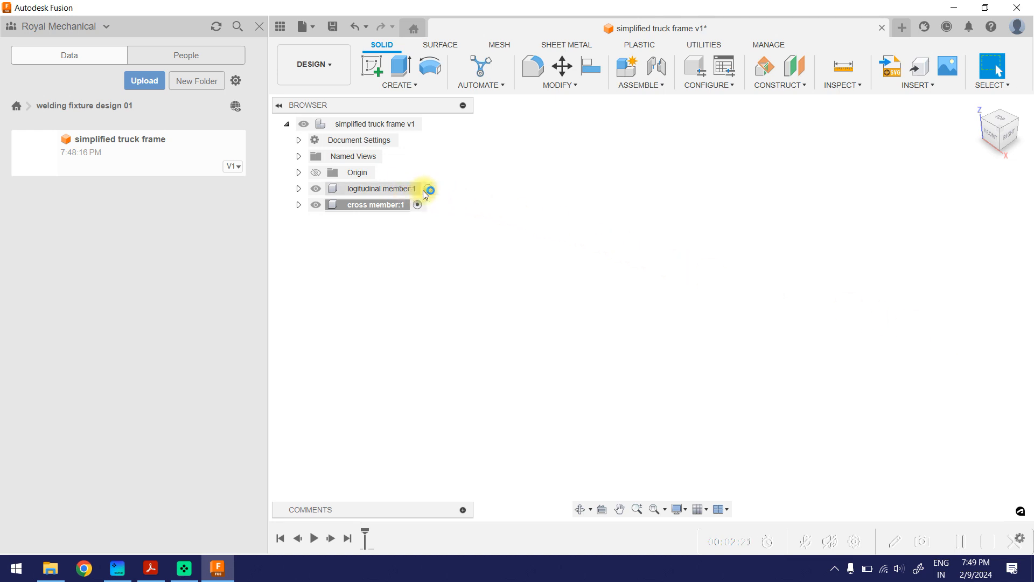
{"action": "left_click", "coordinate": [437, 191]}
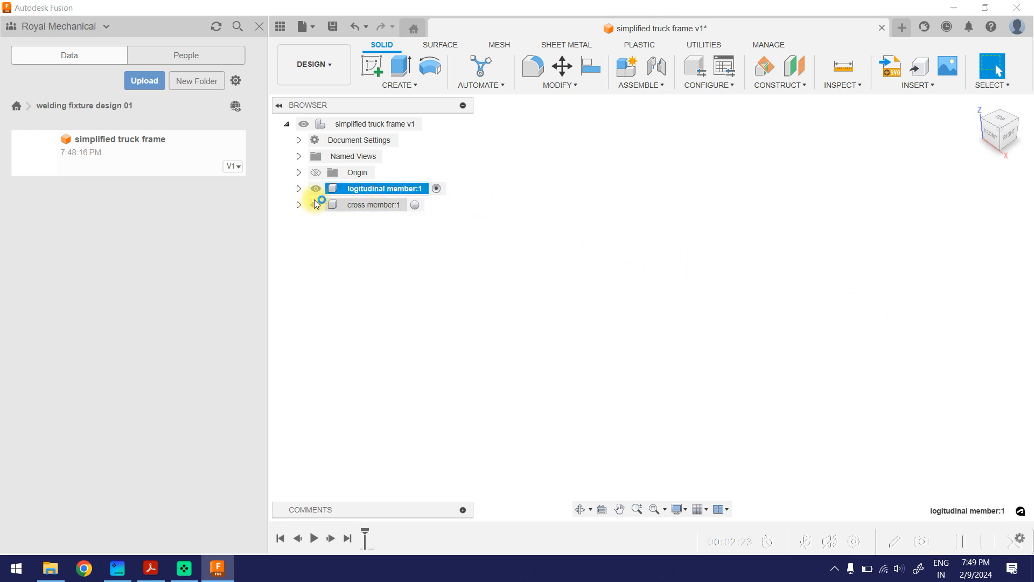
{"action": "left_click", "coordinate": [298, 188]}
{"action": "left_click", "coordinate": [332, 206]}
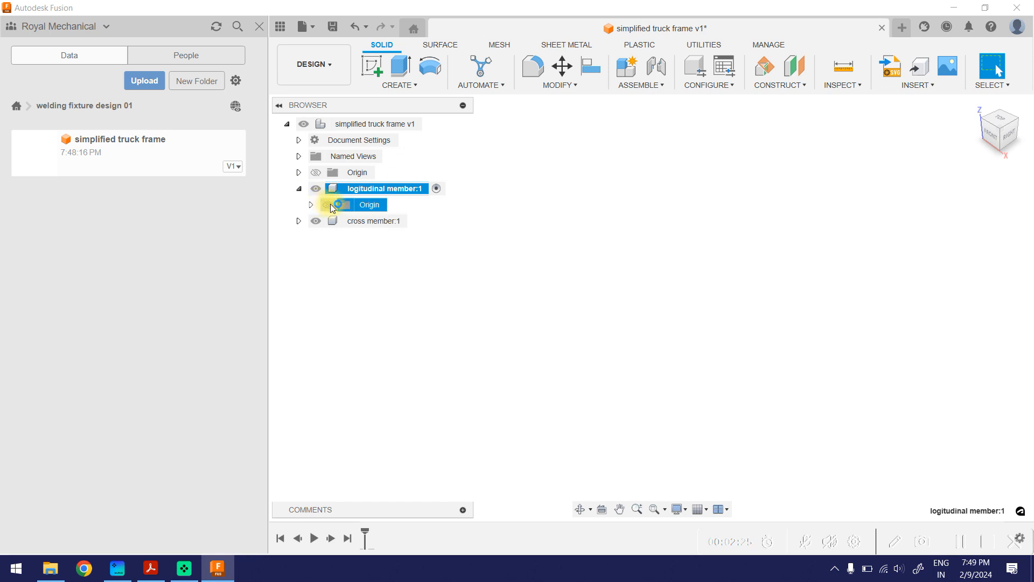
{"action": "left_click", "coordinate": [330, 205]}
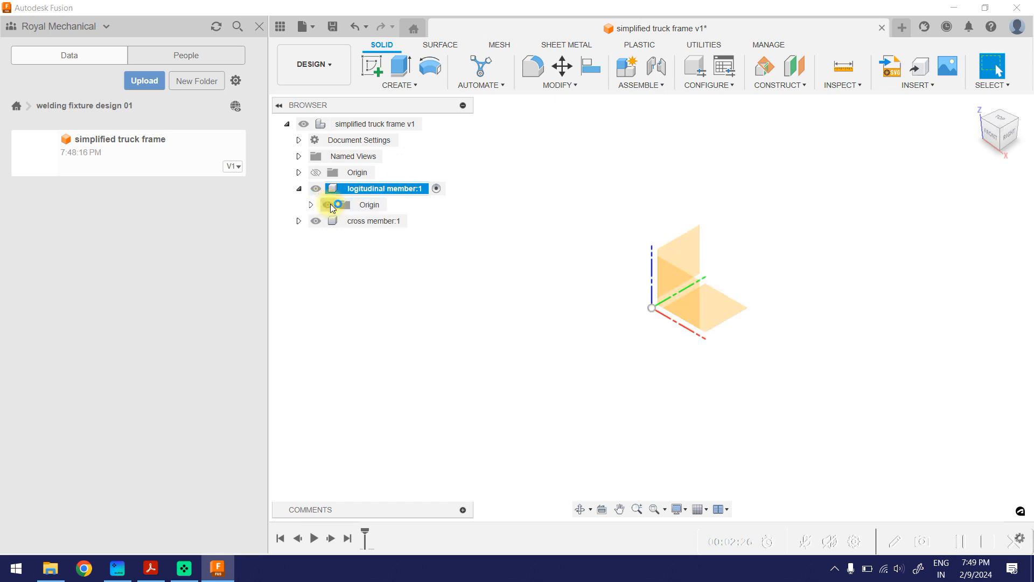
{"action": "left_click", "coordinate": [606, 287]}
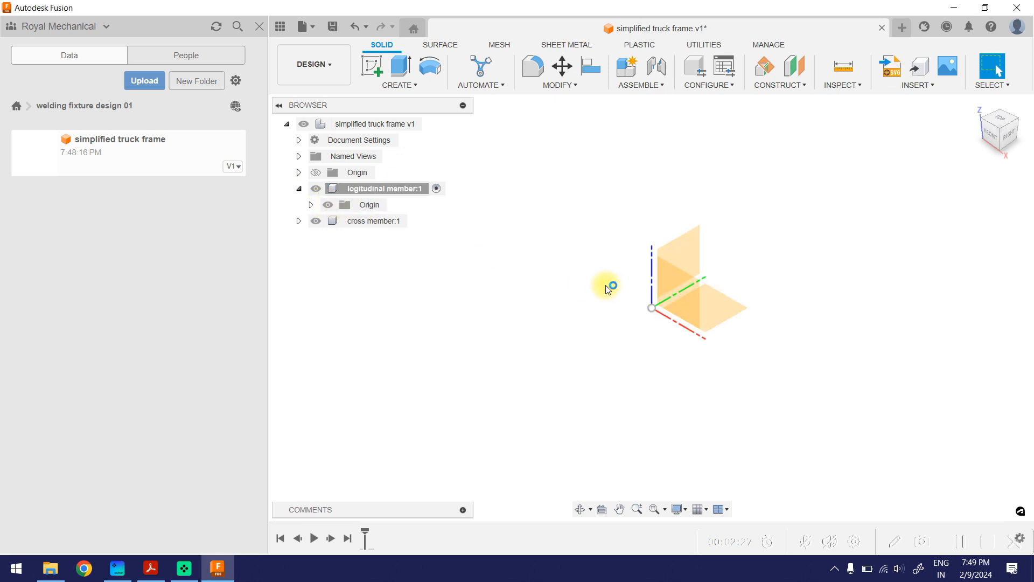
Start a sketch on the front XZ plane and draw a two-point rectangle about 30 mm wide, away from the origin
{"action": "left_click", "coordinate": [373, 67]}
{"action": "left_click", "coordinate": [680, 276]}
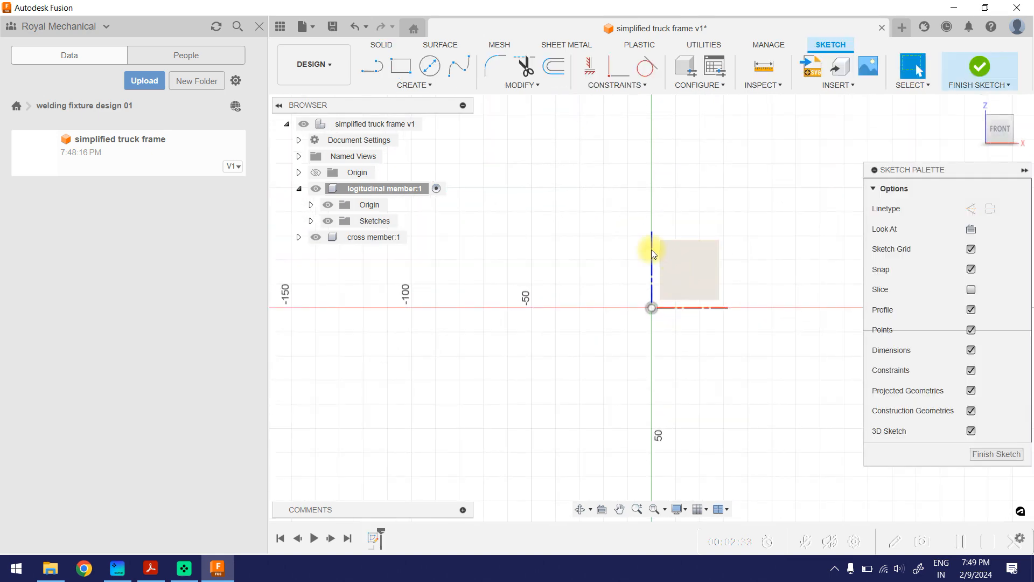
{"action": "left_click", "coordinate": [400, 67]}
{"action": "left_click", "coordinate": [469, 217]}
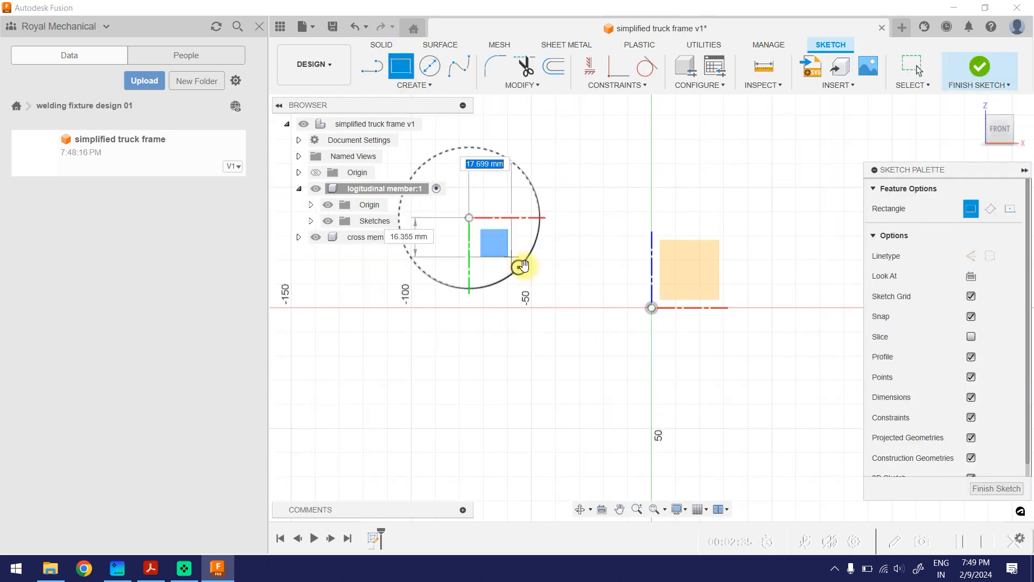
{"action": "left_click", "coordinate": [542, 283]}
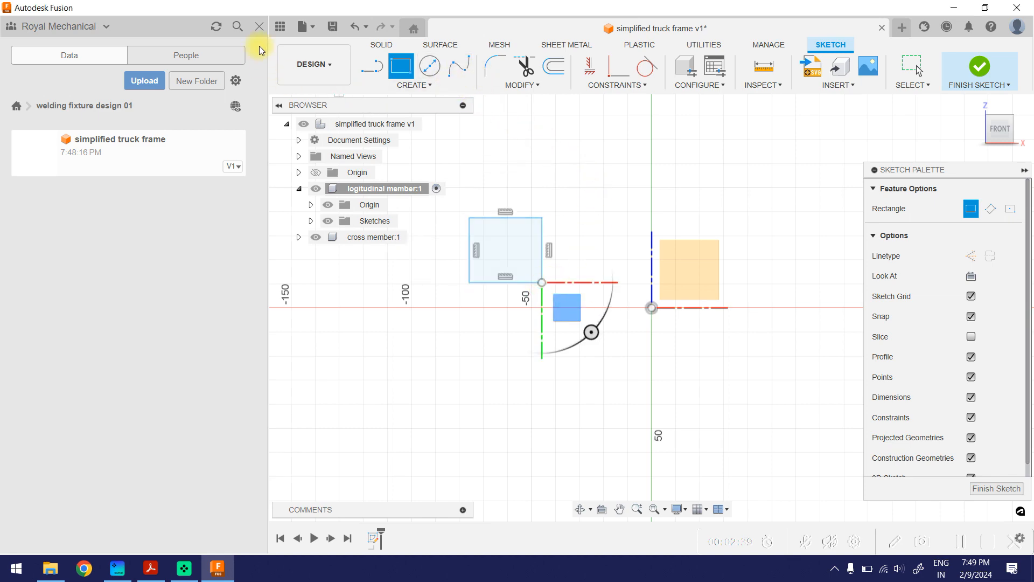
{"action": "left_click", "coordinate": [259, 27]}
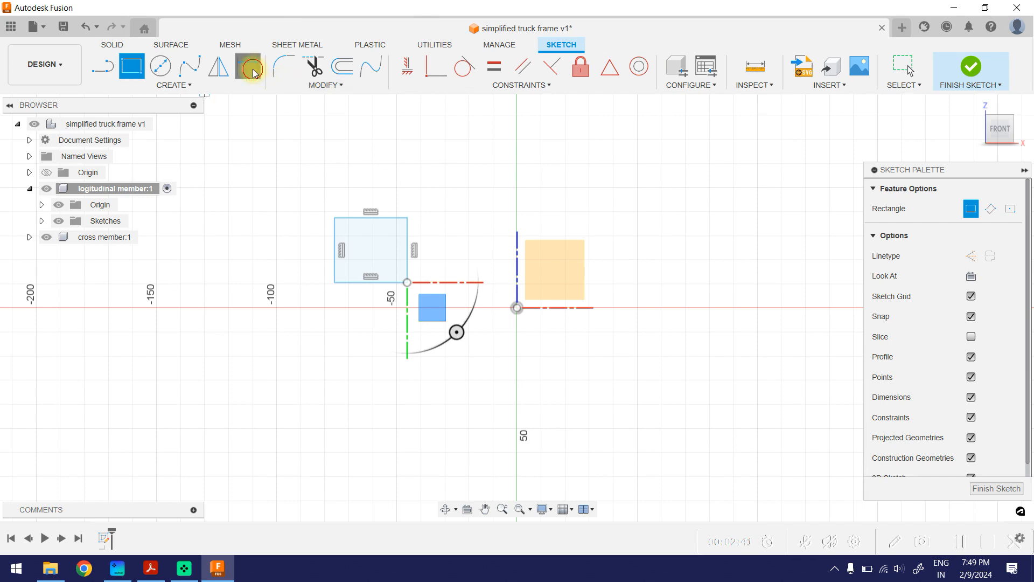
Dimension the rectangle's width to 25 mm, taking the value from the longitudinal member sheet of the PDF drawing
{"action": "key", "text": "d"}
{"action": "left_click", "coordinate": [386, 217]}
{"action": "left_click", "coordinate": [380, 163]}
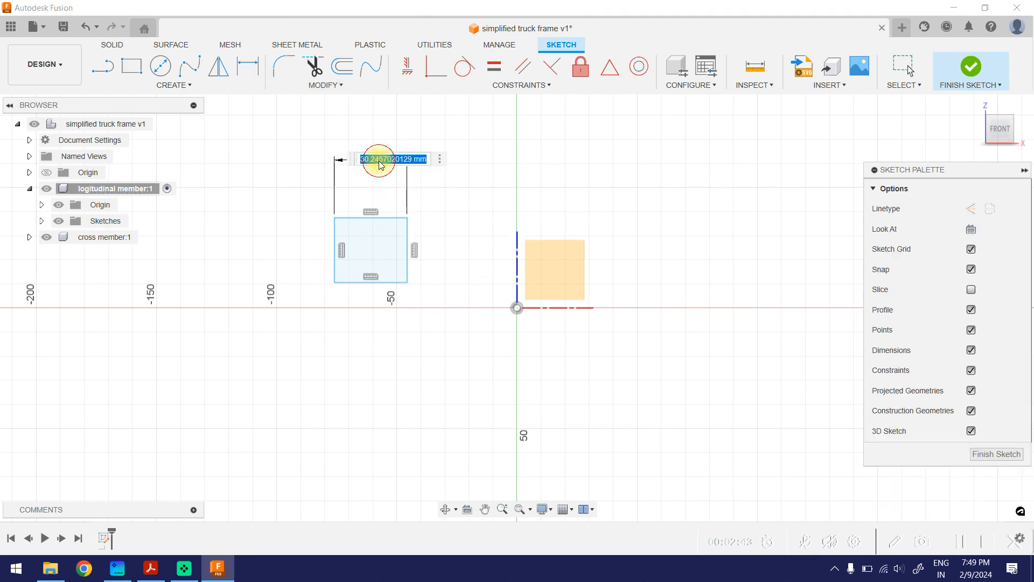
{"action": "left_click", "coordinate": [158, 569]}
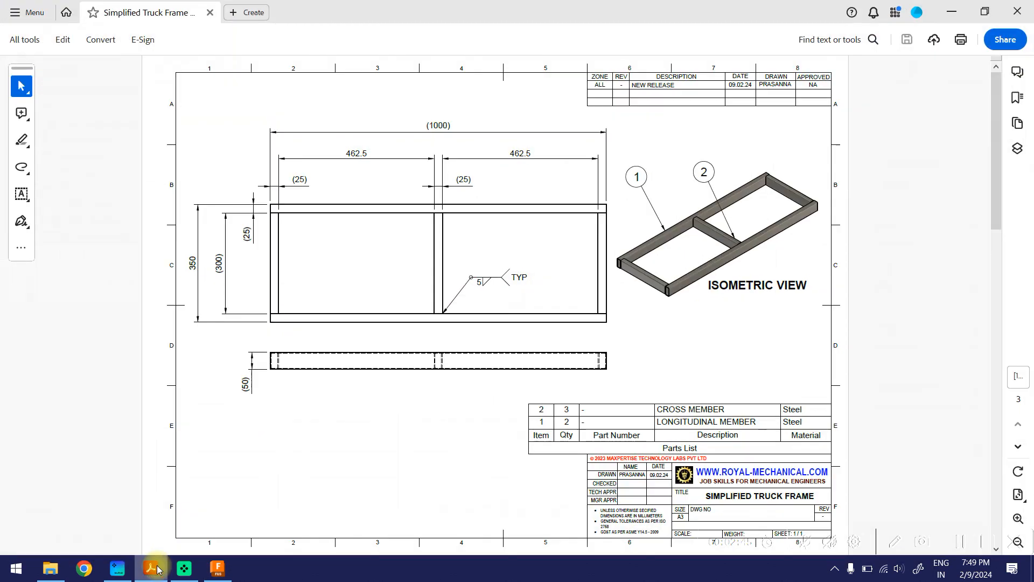
{"action": "left_click", "coordinate": [1017, 447]}
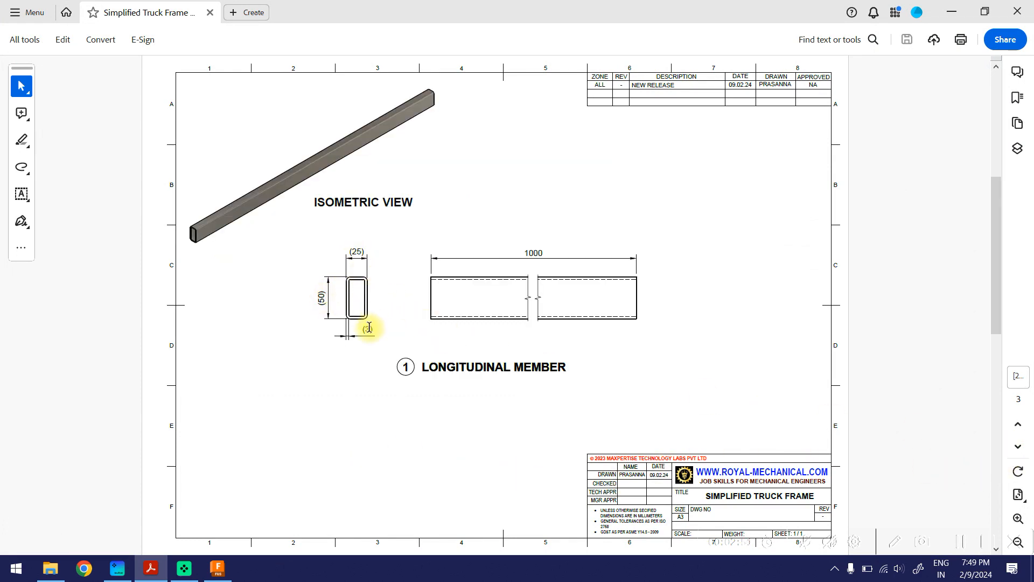
{"action": "left_click", "coordinate": [952, 12]}
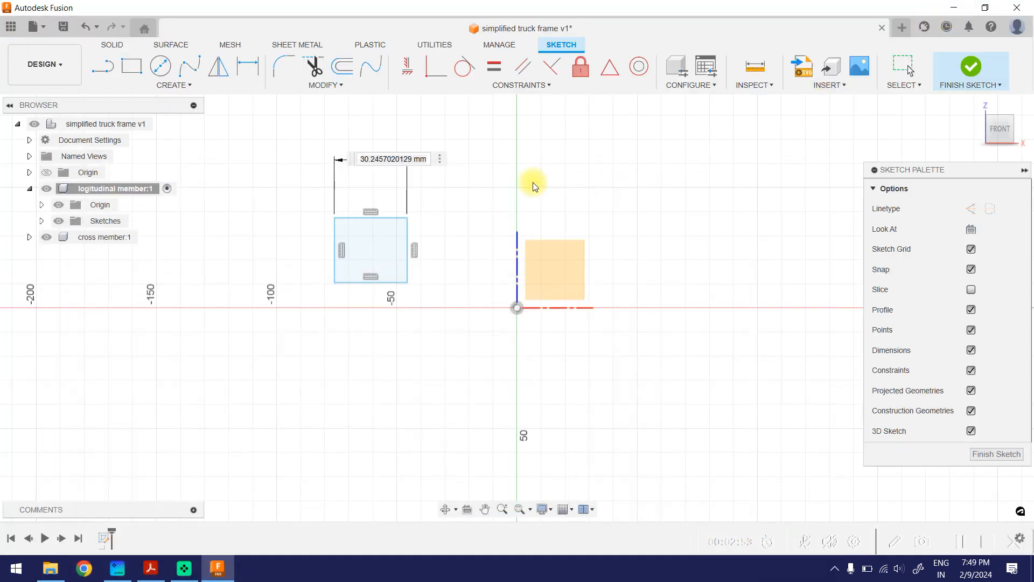
{"action": "left_click", "coordinate": [376, 159]}
{"action": "type", "text": "25"}
{"action": "key", "text": "Return"}
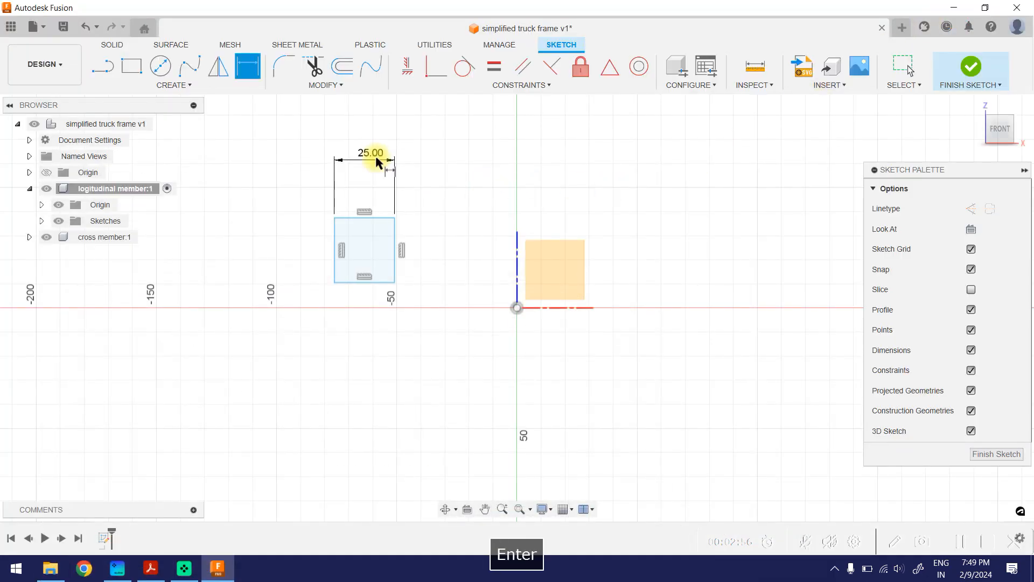
Dimension the rectangle's height to 50 mm
{"action": "left_click", "coordinate": [335, 232]}
{"action": "left_click", "coordinate": [295, 239]}
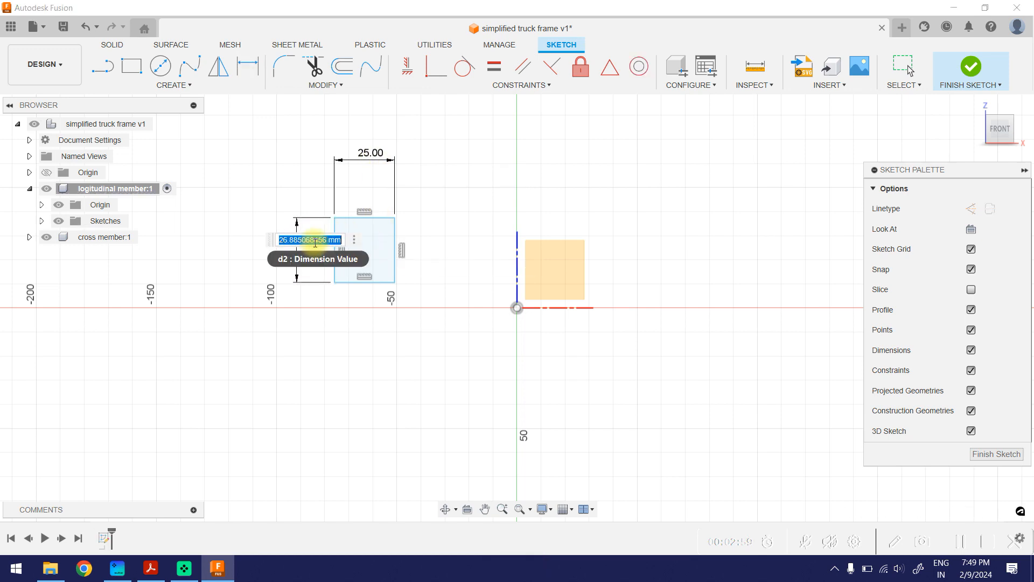
{"action": "type", "text": "50"}
{"action": "key", "text": "Return"}
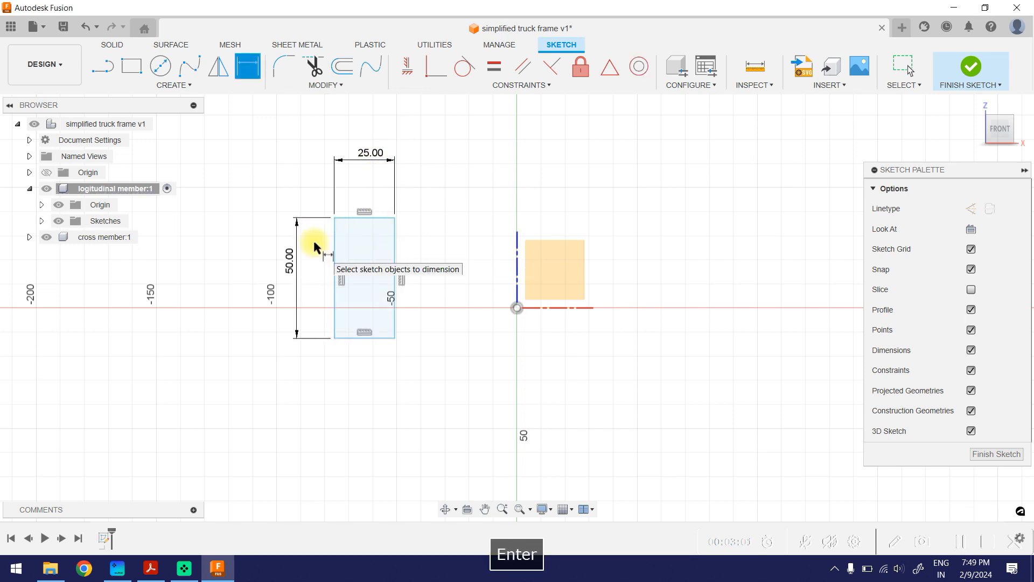
Dimension the horizontal distance between the Z axis and the rectangle's nearest vertical side to 150 mm
{"action": "left_click", "coordinate": [516, 262]}
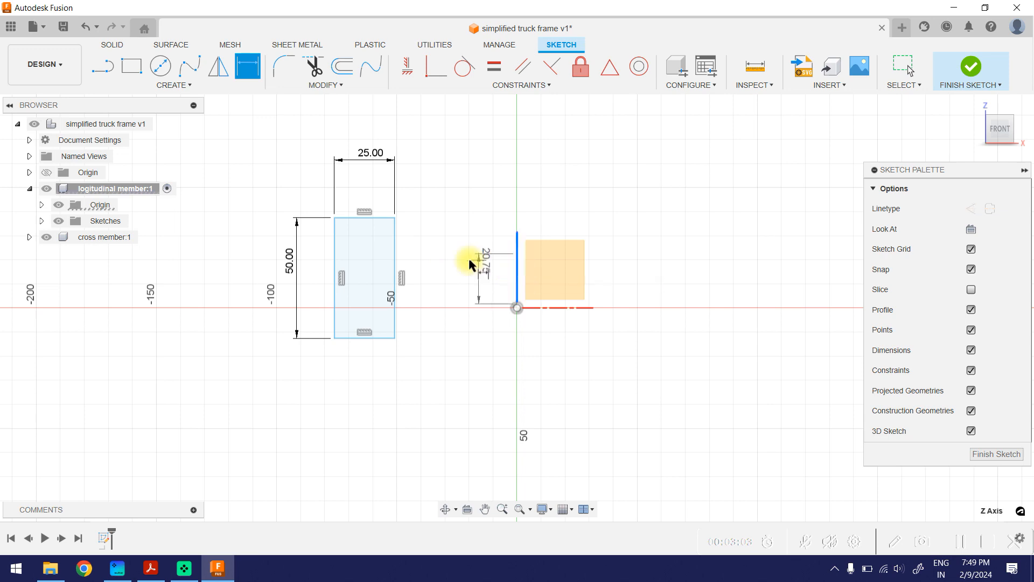
{"action": "left_click", "coordinate": [395, 247]}
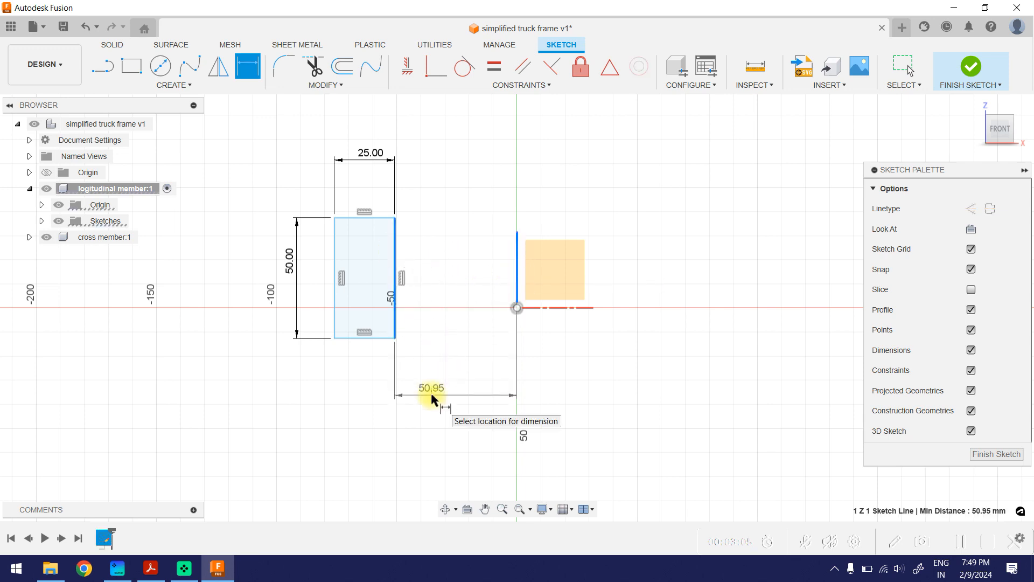
{"action": "left_click", "coordinate": [434, 399]}
{"action": "type", "text": "150"}
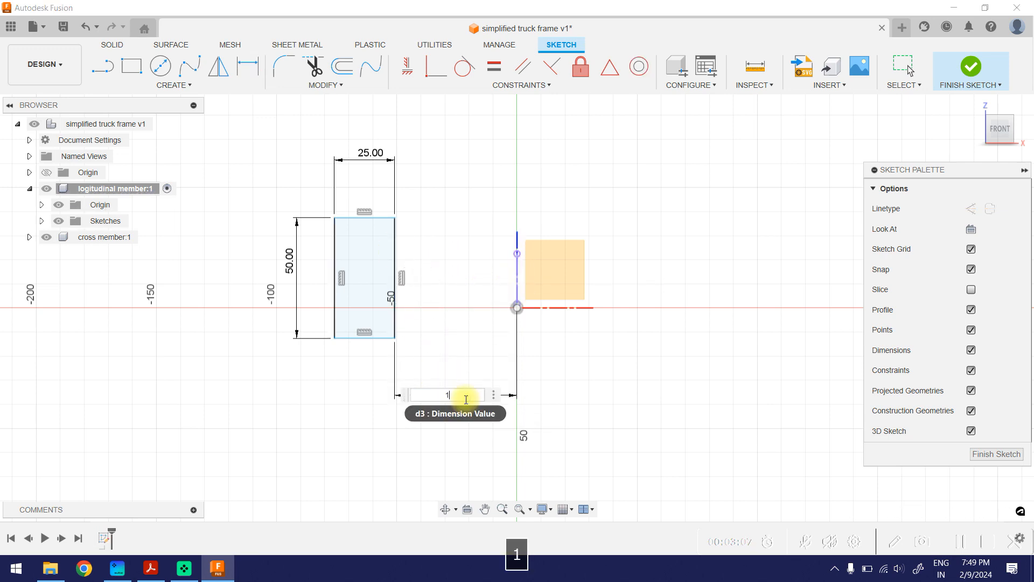
{"action": "key", "text": "Return"}
Make the rectangle's lower corner nearest the origin coincident with the X axis and finish the sketch
{"action": "mouse_move", "coordinate": [398, 191]}
{"action": "middle_mouse_down"}
{"action": "mouse_move", "coordinate": [563, 228]}
{"action": "mouse_move", "coordinate": [579, 194]}
{"action": "middle_mouse_up"}
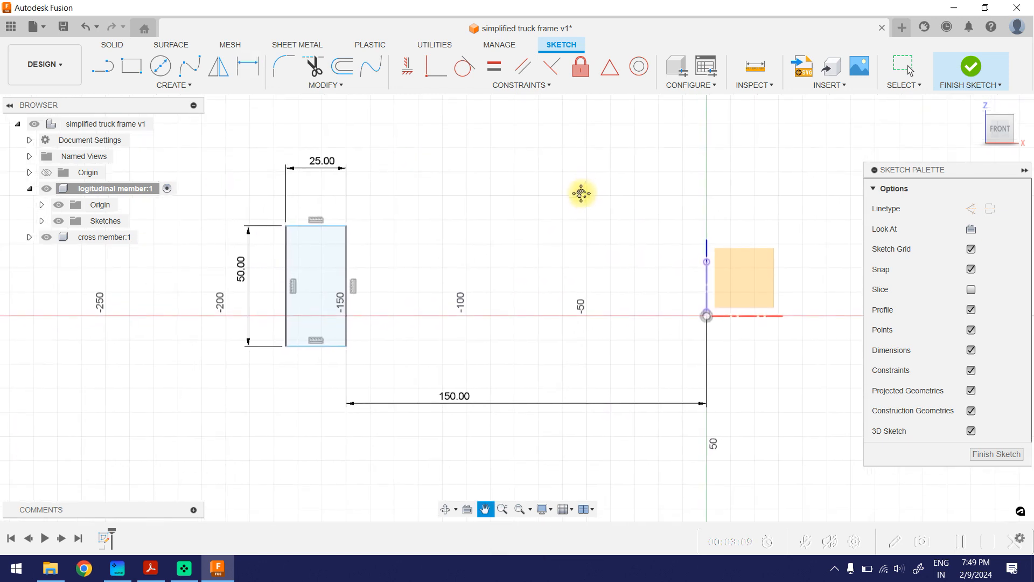
{"action": "left_click", "coordinate": [431, 73]}
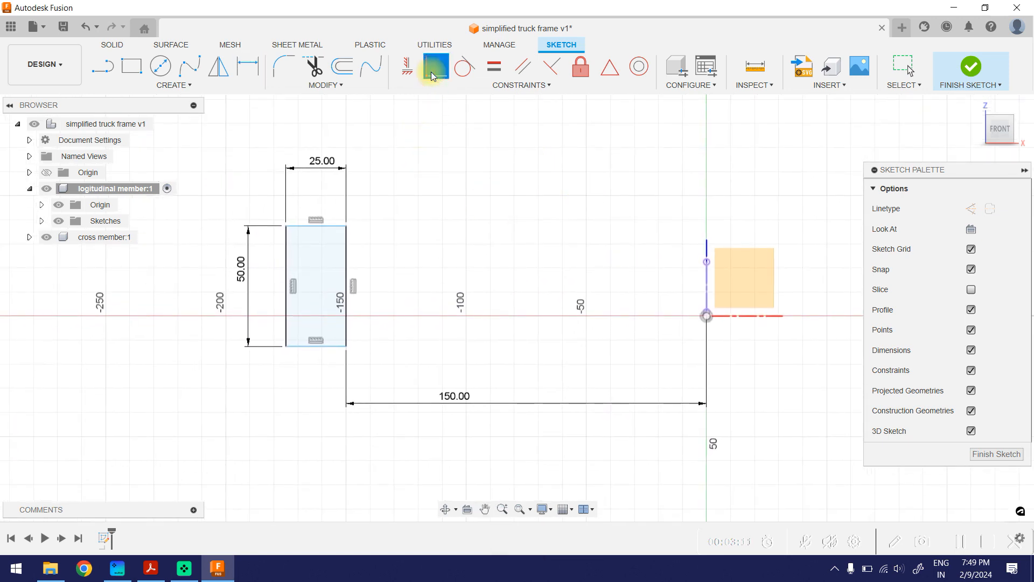
{"action": "left_click", "coordinate": [347, 346]}
{"action": "left_click", "coordinate": [741, 321]}
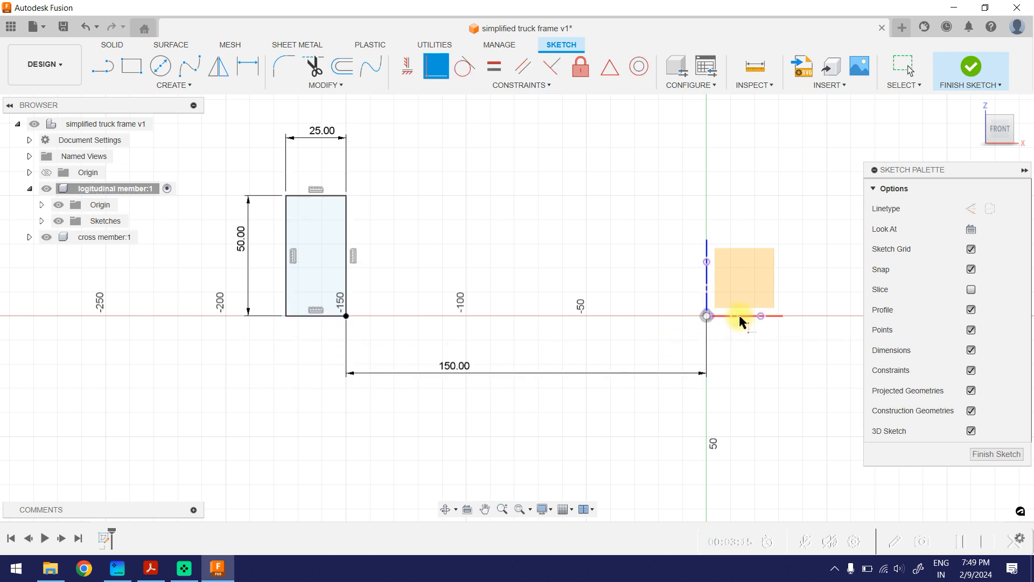
{"action": "left_click", "coordinate": [970, 66]}
Extrude the rectangle profile 1000 mm backward as a new body, taking the length from the longitudinal member sheet of the PDF drawing
{"action": "middle_click_drag", "start_coordinate": [602, 188], "coordinate": [688, 289]}
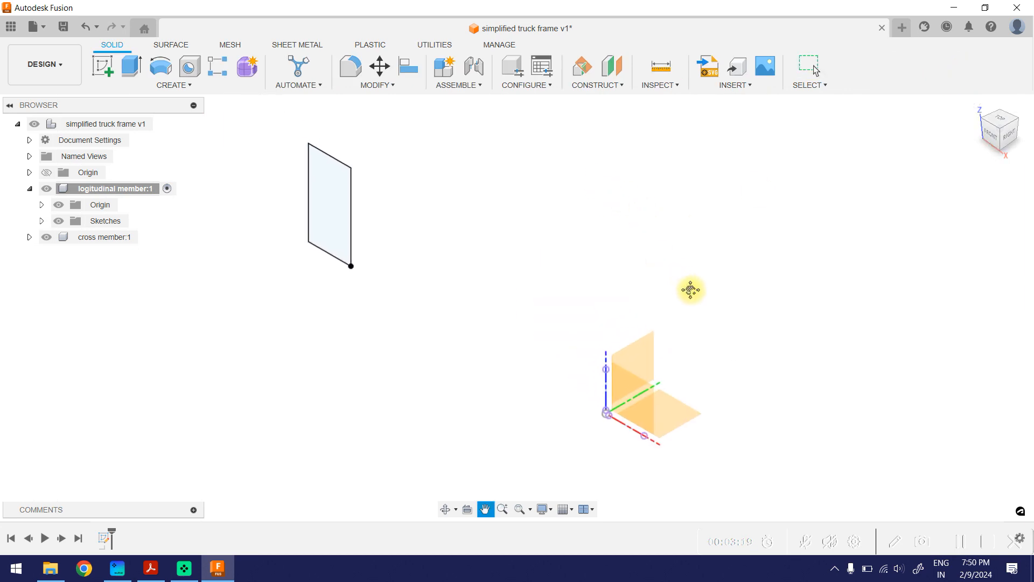
{"action": "left_click", "coordinate": [975, 103]}
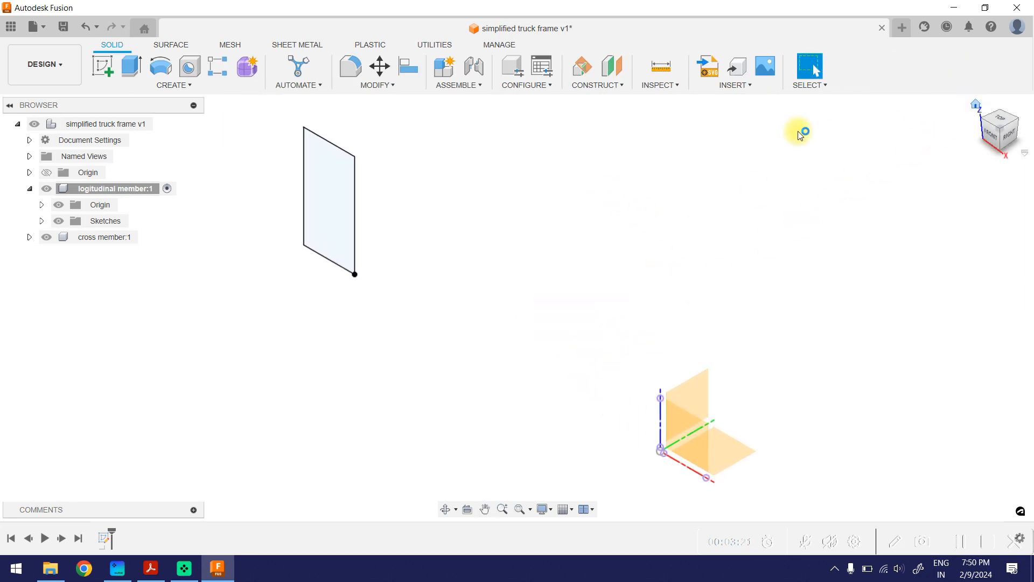
{"action": "middle_click_drag", "start_coordinate": [628, 201], "coordinate": [513, 204]}
{"action": "left_click", "coordinate": [124, 71]}
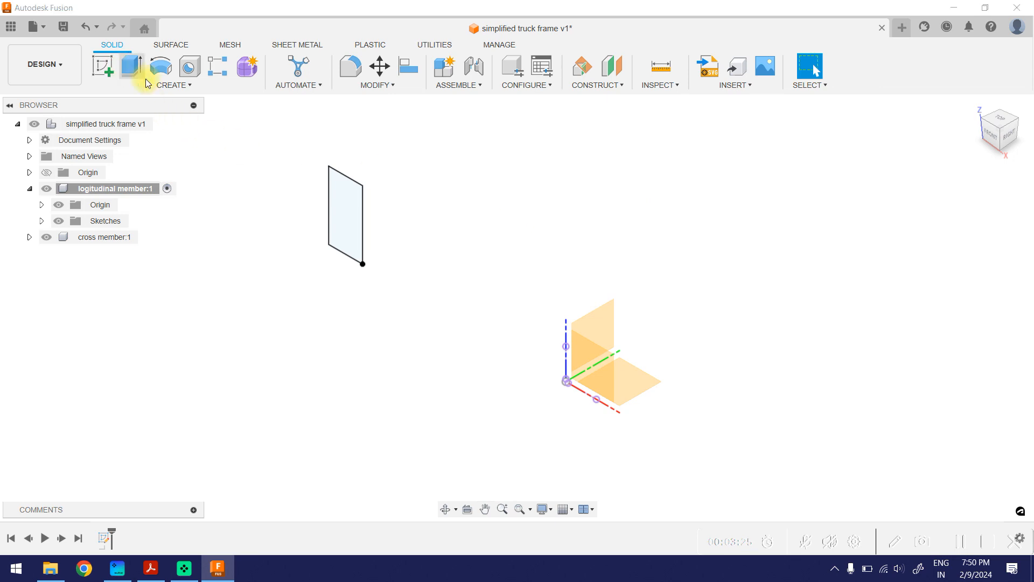
{"action": "middle_click_drag", "start_coordinate": [491, 197], "coordinate": [469, 241]}
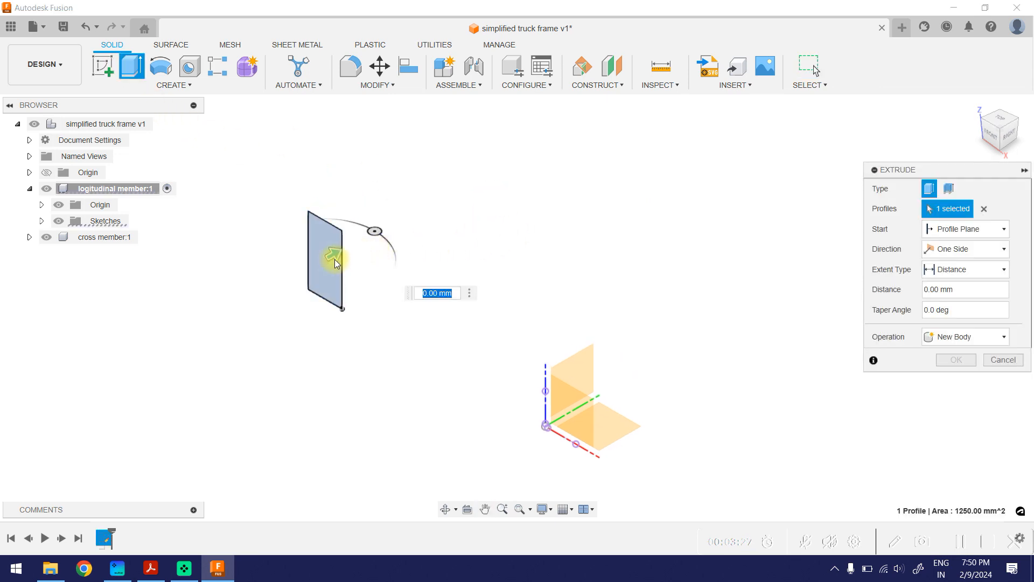
{"action": "left_click_drag", "start_coordinate": [345, 253], "coordinate": [520, 200]}
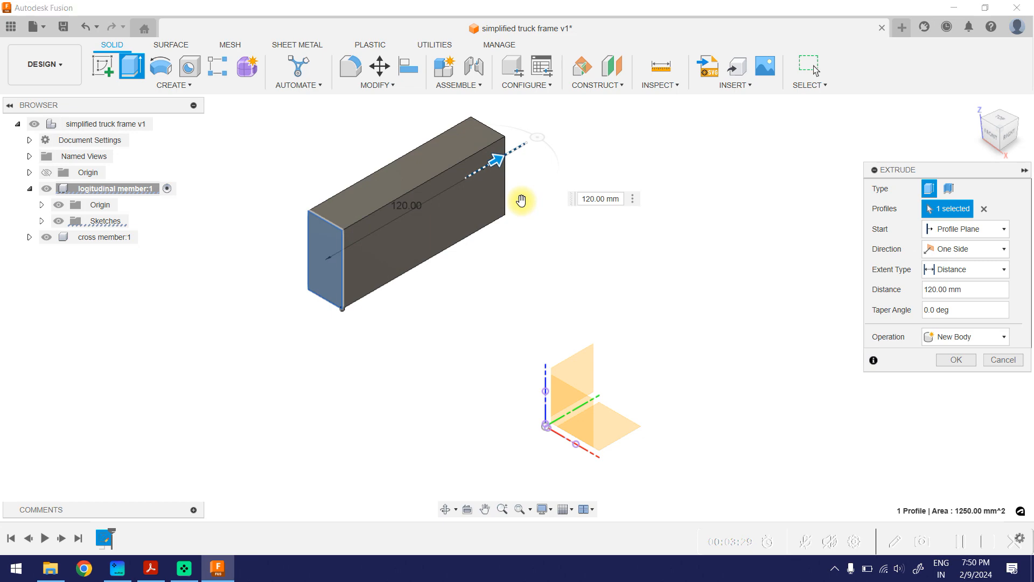
{"action": "left_click", "coordinate": [152, 570]}
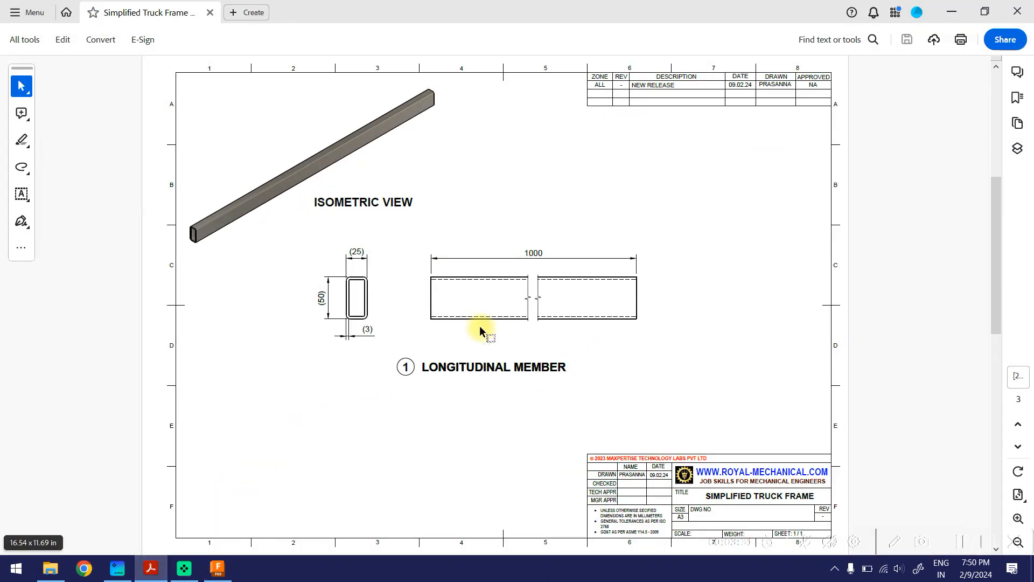
{"action": "left_click", "coordinate": [952, 12]}
{"action": "left_click_drag", "start_coordinate": [972, 288], "coordinate": [910, 292]}
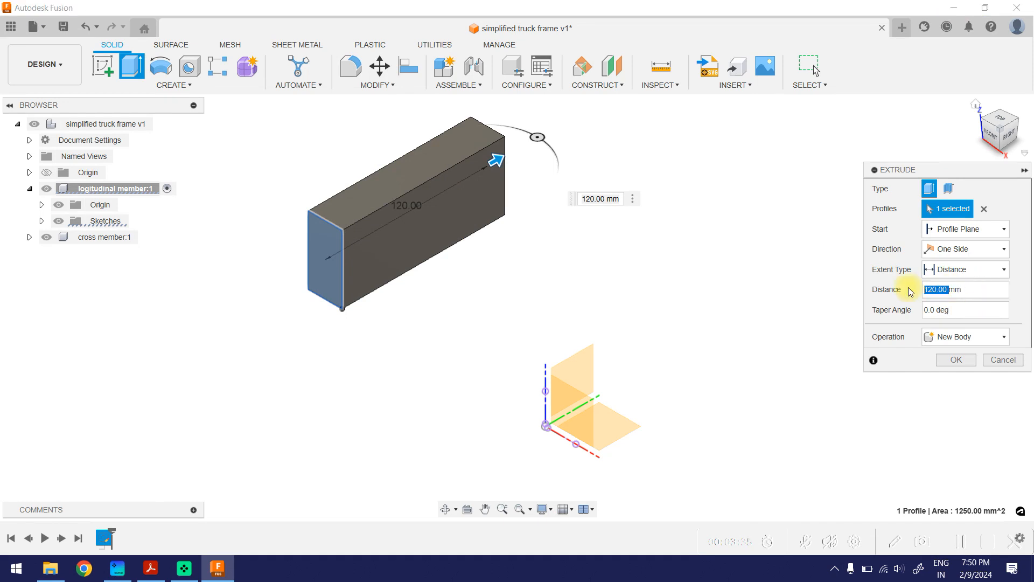
{"action": "type", "text": "1000"}
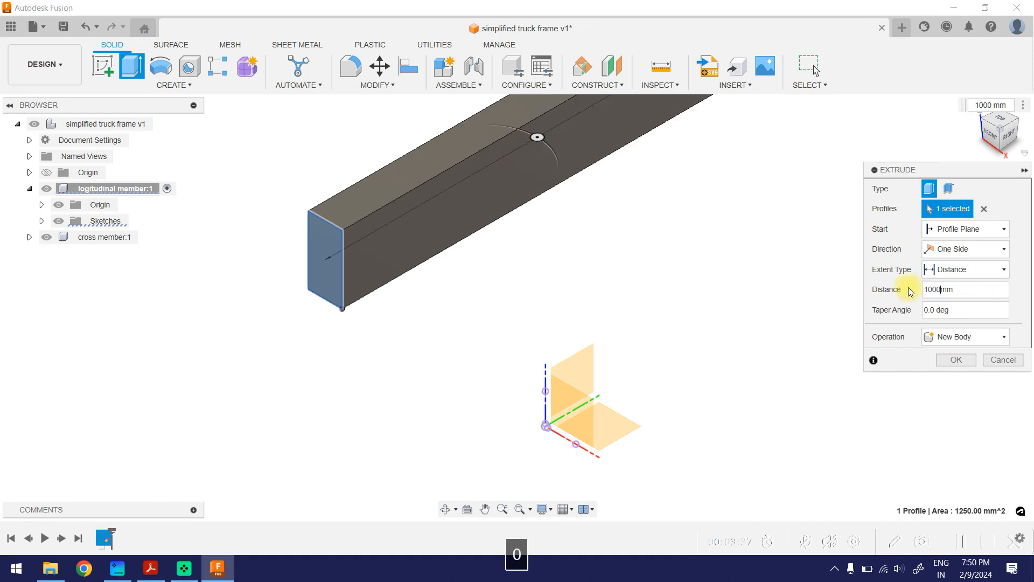
{"action": "scroll", "coordinate": [780, 293], "scroll_direction": "down", "scroll_amount": 2}
{"action": "middle_click_drag", "start_coordinate": [753, 207], "coordinate": [584, 334]}
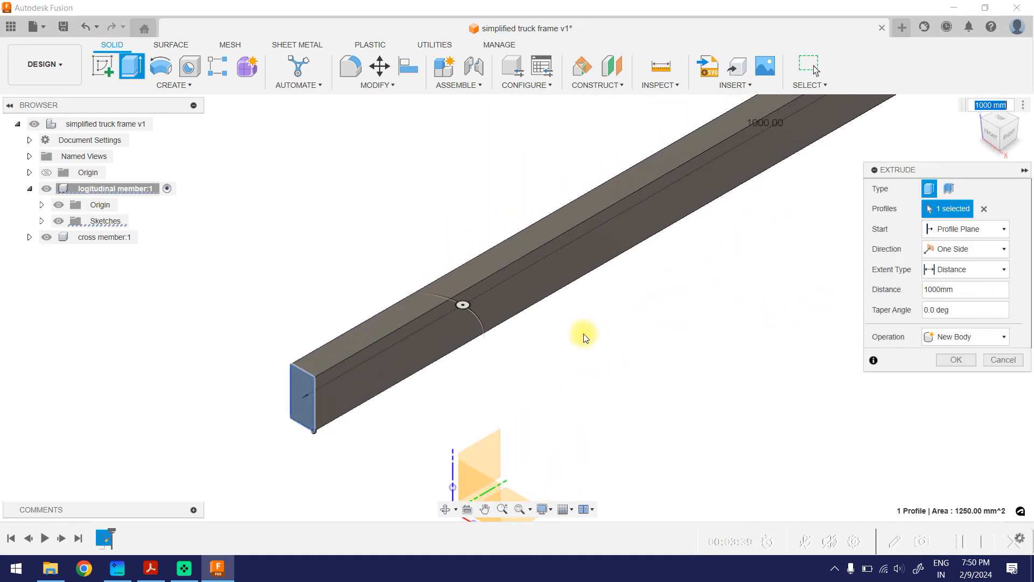
{"action": "left_click", "coordinate": [955, 360]}
Fillet the four long edges of the longitudinal member with a constant 5 mm radius
{"action": "scroll", "coordinate": [737, 332], "scroll_direction": "down", "scroll_amount": 3}
{"action": "middle_click_drag", "start_coordinate": [737, 332], "coordinate": [704, 323]}
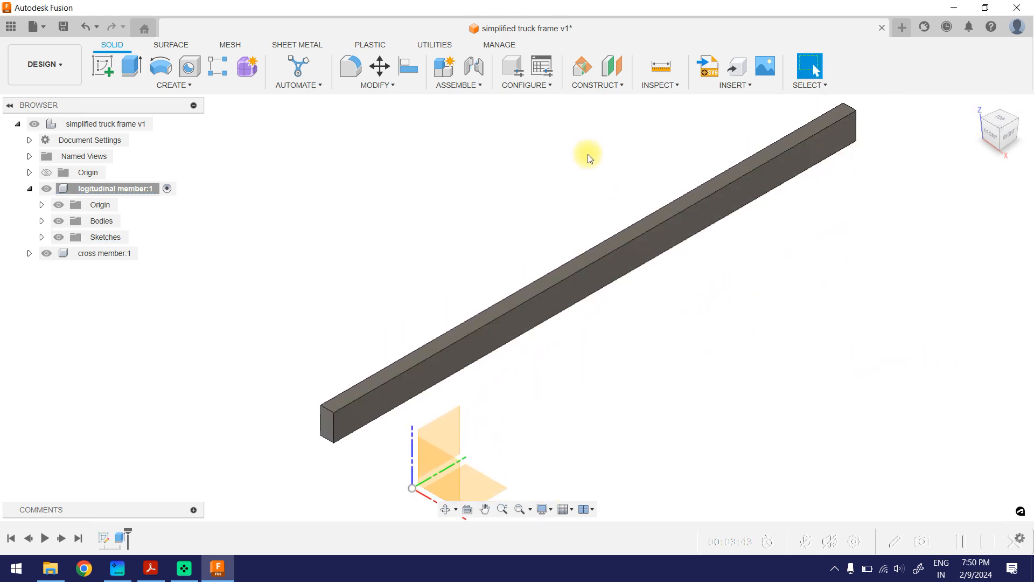
{"action": "left_click", "coordinate": [349, 65]}
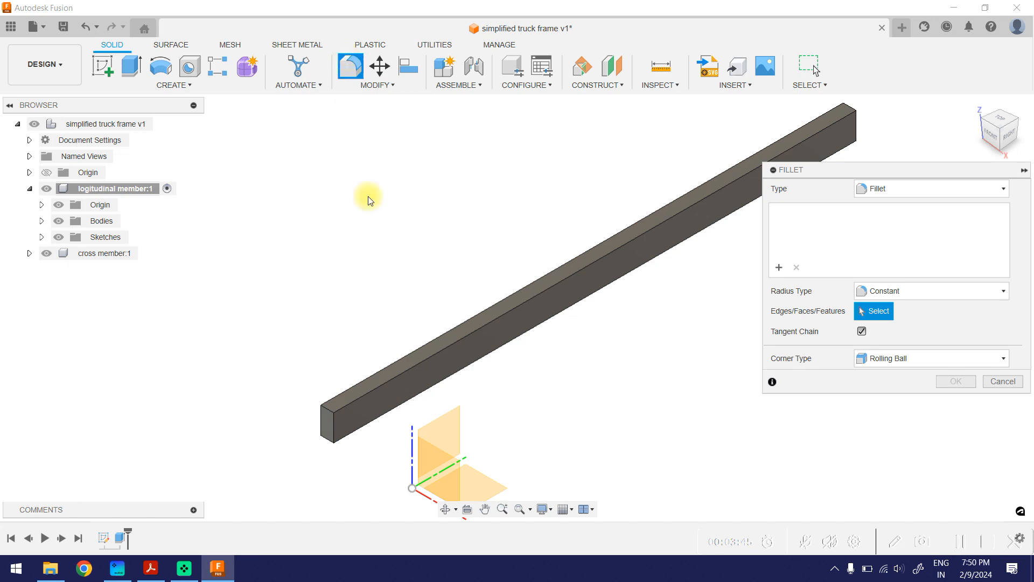
{"action": "left_click", "coordinate": [330, 405]}
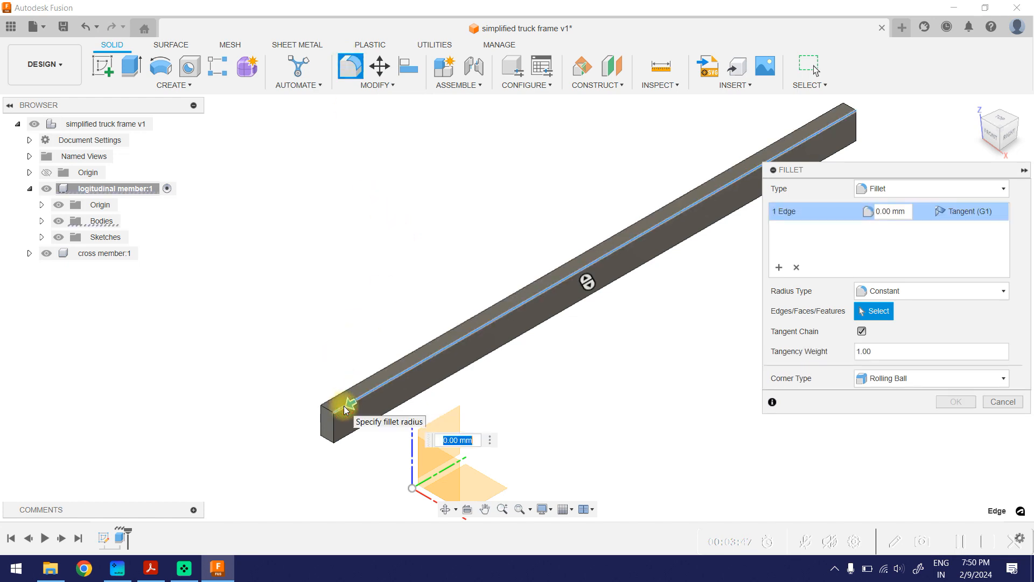
{"action": "left_click", "coordinate": [320, 392]}
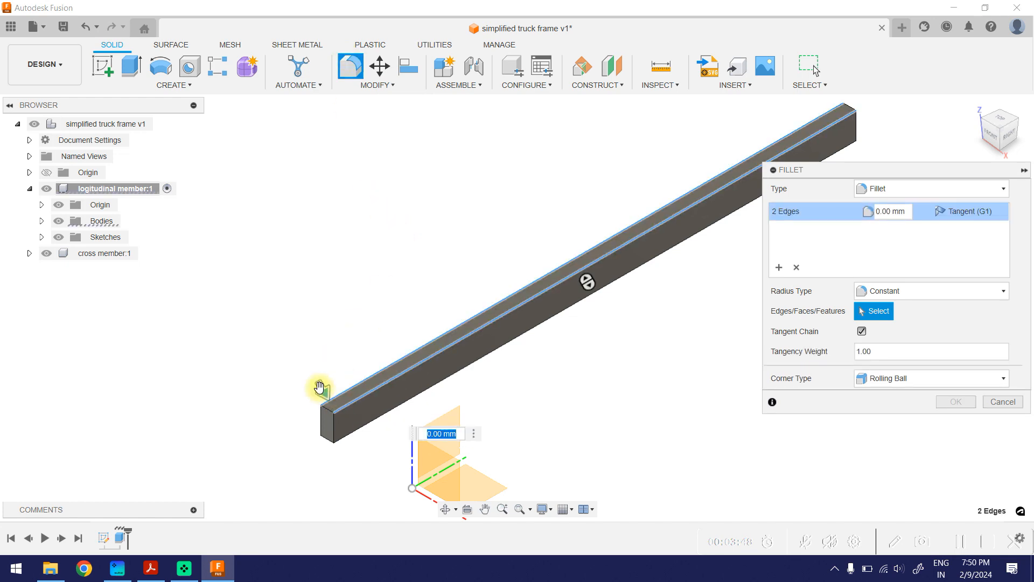
{"action": "left_click", "coordinate": [348, 438]}
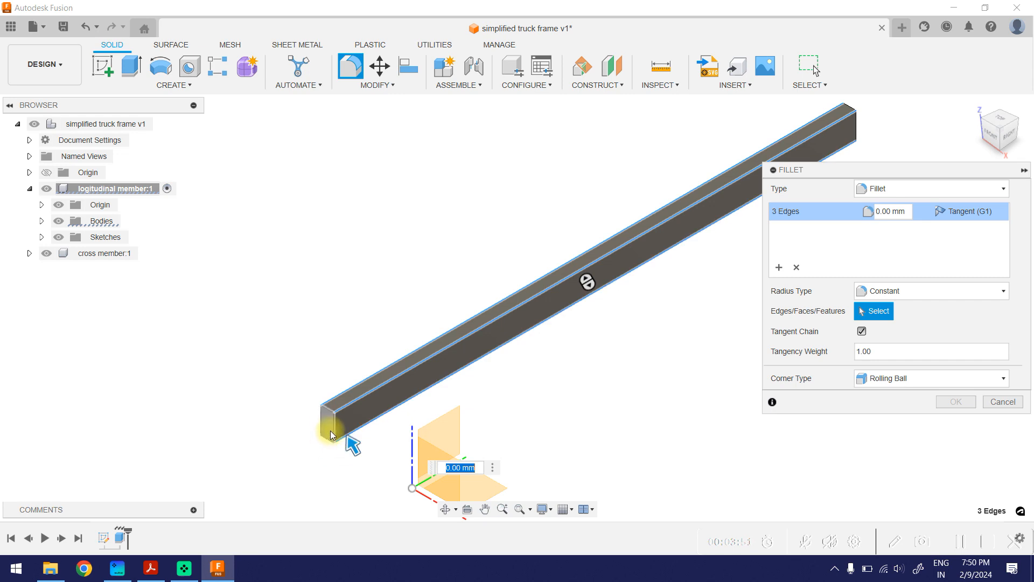
{"action": "left_click", "coordinate": [330, 434]}
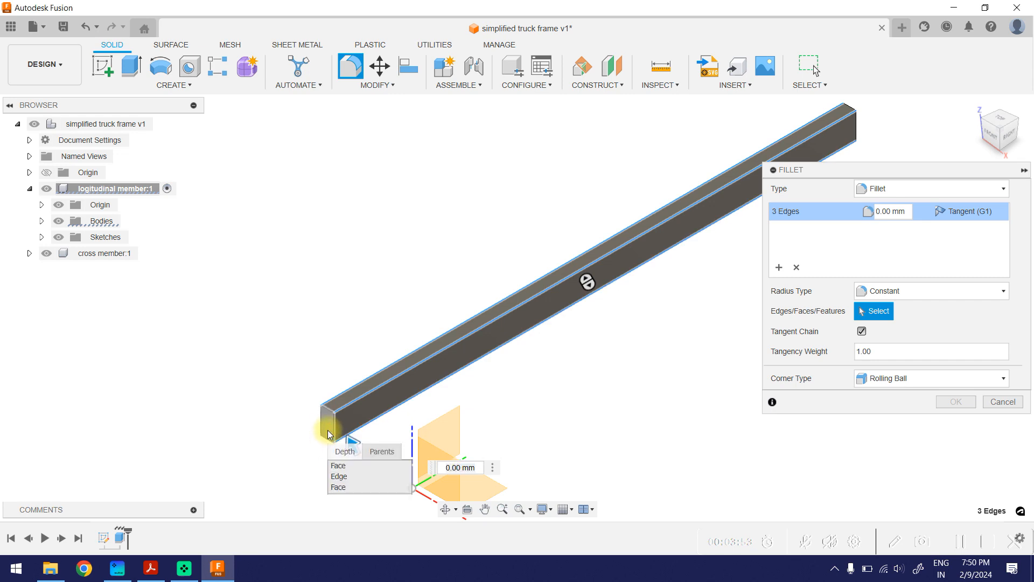
{"action": "left_click", "coordinate": [344, 476]}
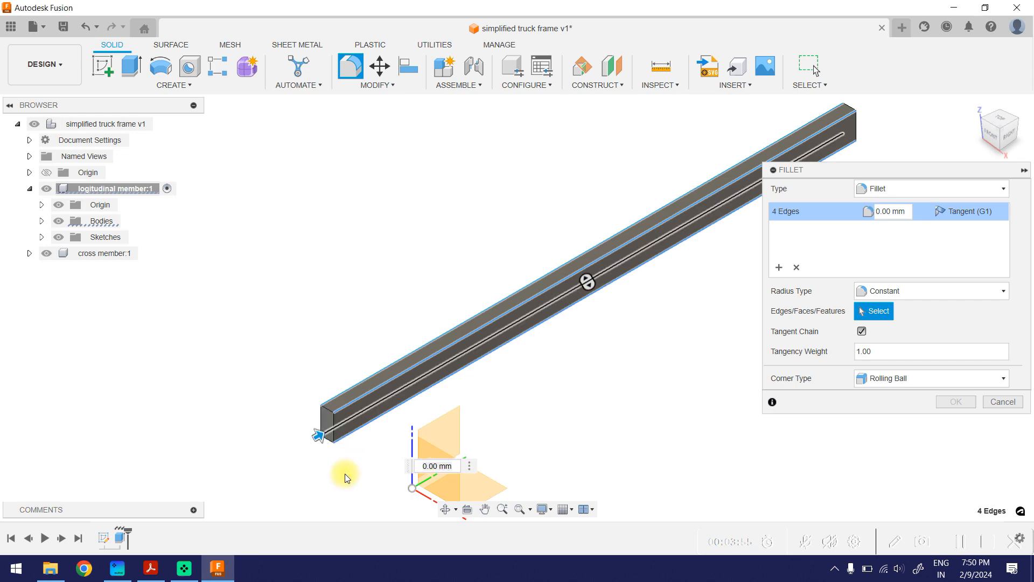
{"action": "left_click", "coordinate": [888, 211]}
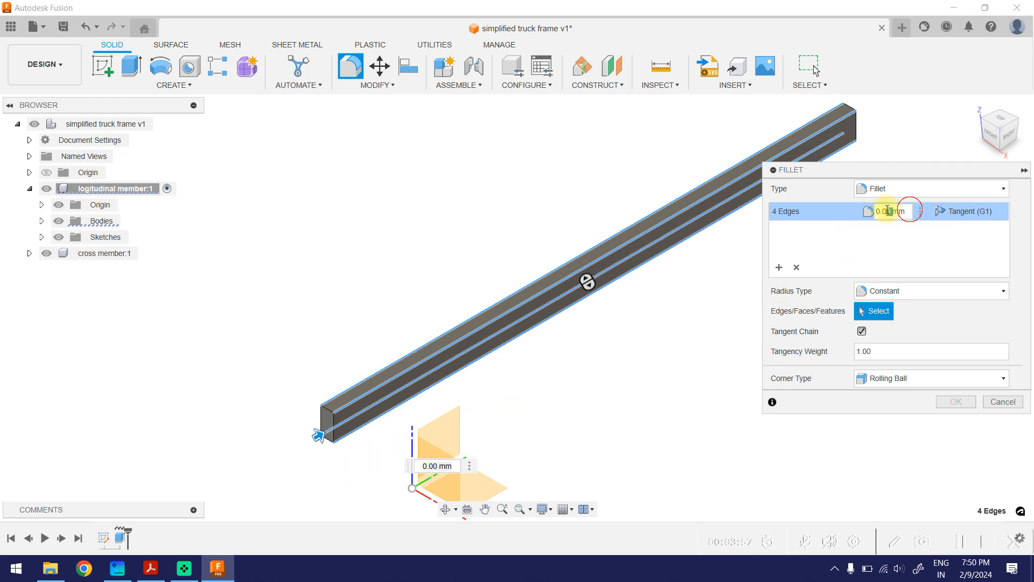
{"action": "left_click_drag", "start_coordinate": [879, 210], "coordinate": [875, 210]}
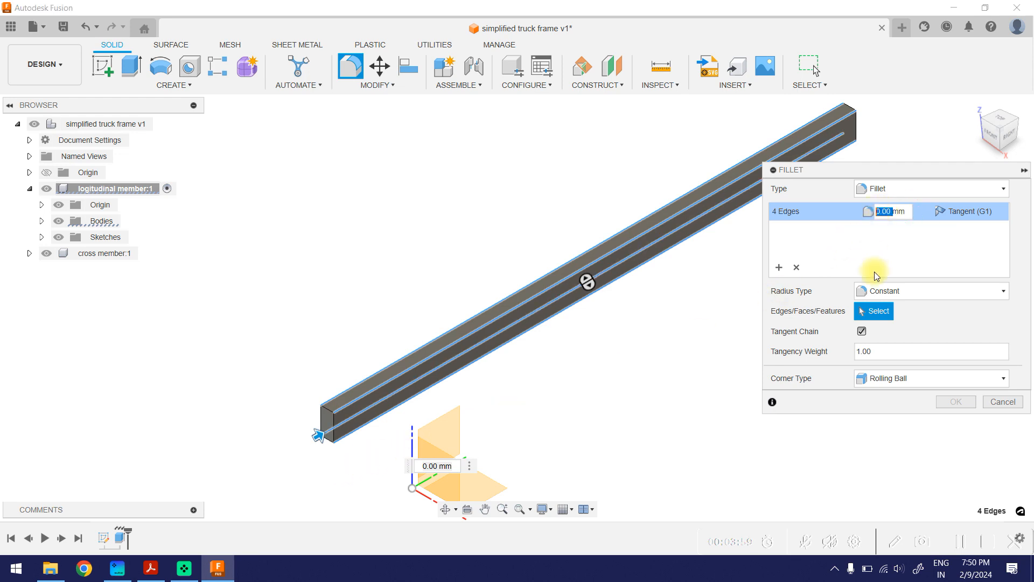
{"action": "type", "text": "5"}
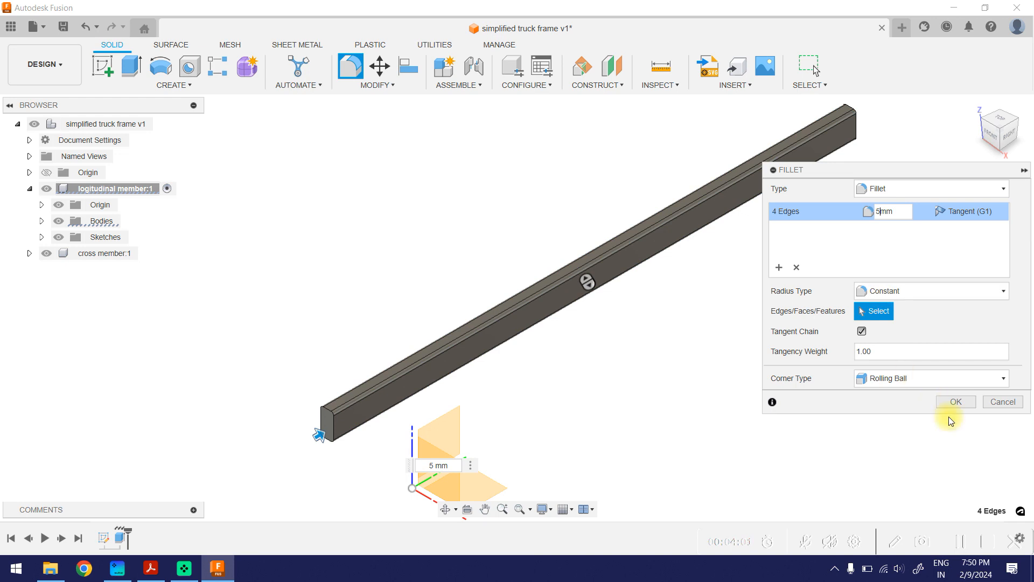
{"action": "left_click", "coordinate": [956, 403]}
Start a Shell on the longitudinal member and choose its front end face as an opening
{"action": "scroll", "coordinate": [525, 296], "scroll_direction": "up", "scroll_amount": 3}
{"action": "scroll", "coordinate": [390, 354], "scroll_direction": "up", "scroll_amount": 3}
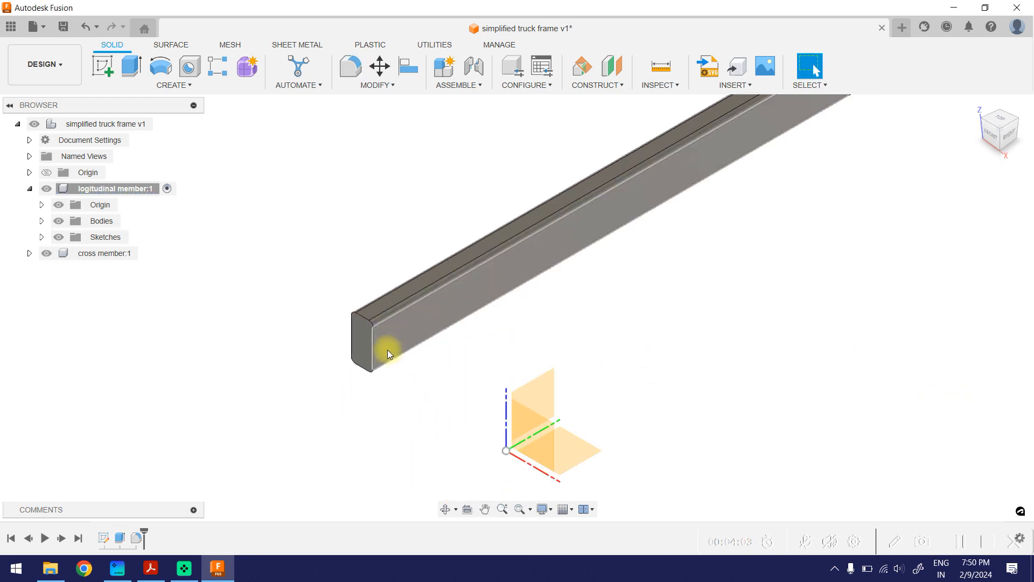
{"action": "scroll", "coordinate": [390, 354], "scroll_direction": "up", "scroll_amount": 3}
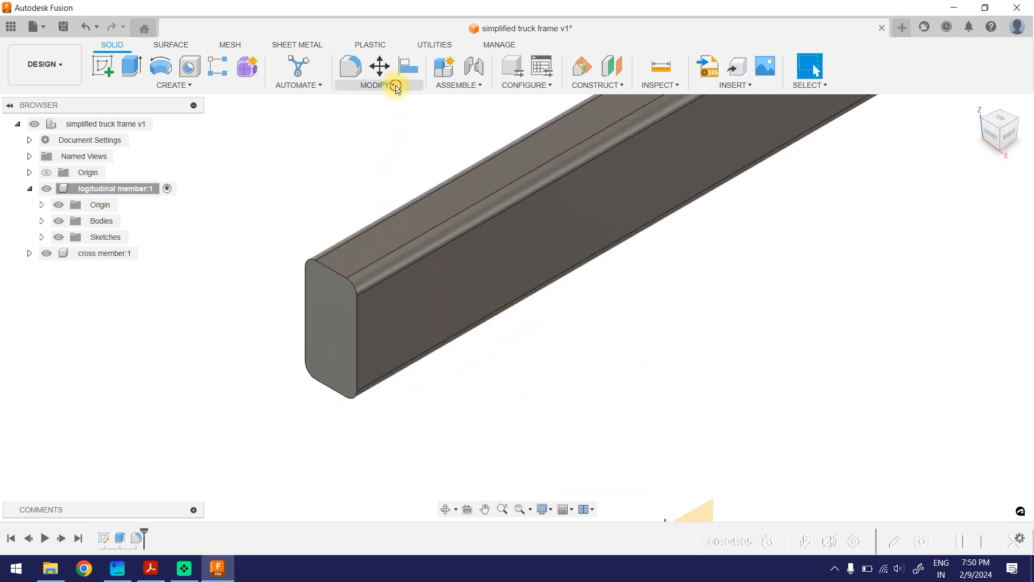
{"action": "left_click", "coordinate": [396, 87]}
{"action": "left_click", "coordinate": [369, 139]}
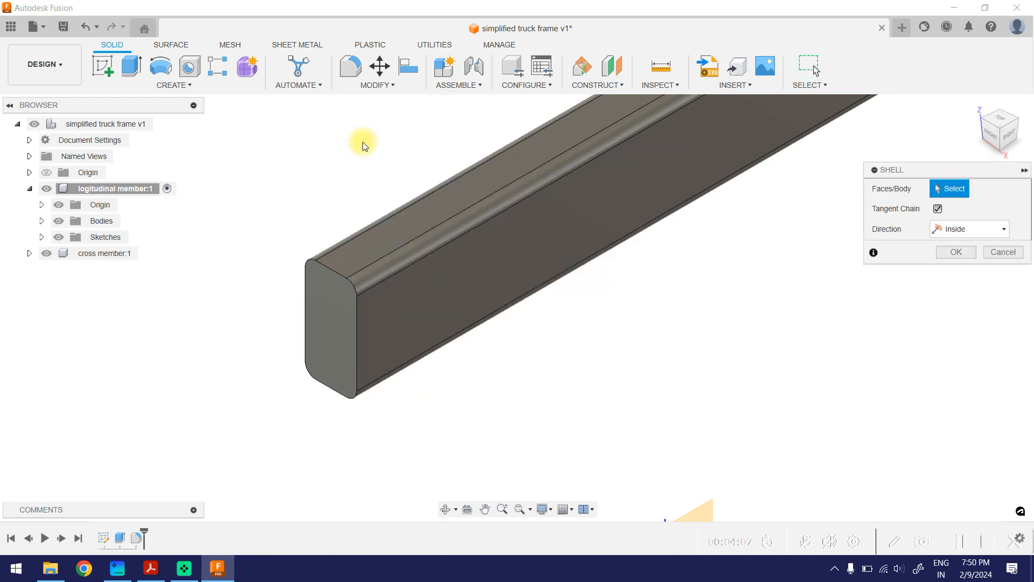
{"action": "left_click", "coordinate": [328, 313]}
Add the longitudinal member's far end face as the second shell opening
{"action": "scroll", "coordinate": [460, 361], "scroll_direction": "down", "scroll_amount": 5}
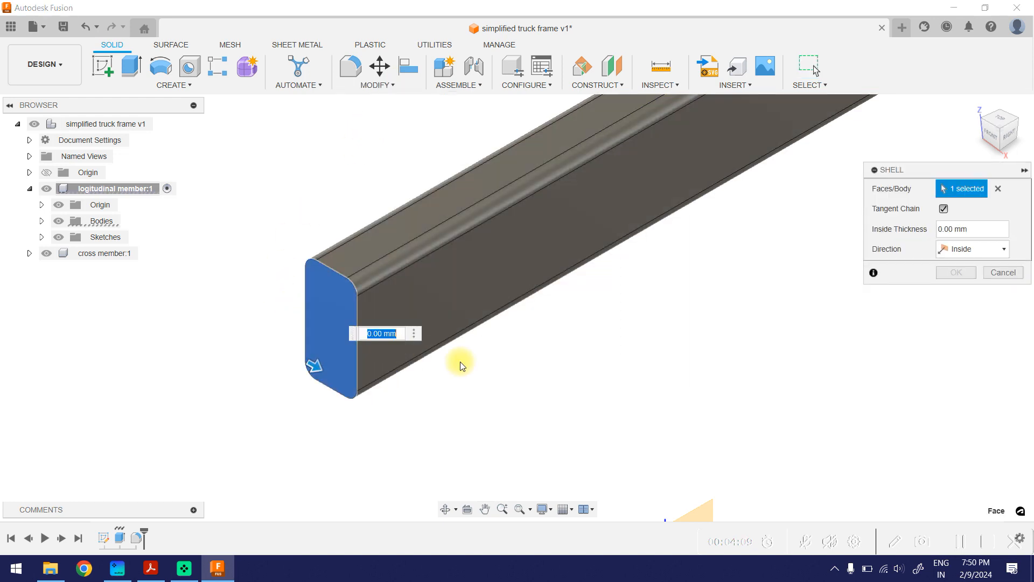
{"action": "middle_click_drag", "start_coordinate": [557, 321], "coordinate": [477, 352]}
{"action": "scroll", "coordinate": [677, 267], "scroll_direction": "down", "scroll_amount": 5}
{"action": "scroll", "coordinate": [627, 269], "scroll_direction": "up", "scroll_amount": 3}
{"action": "scroll", "coordinate": [630, 259], "scroll_direction": "up", "scroll_amount": 5}
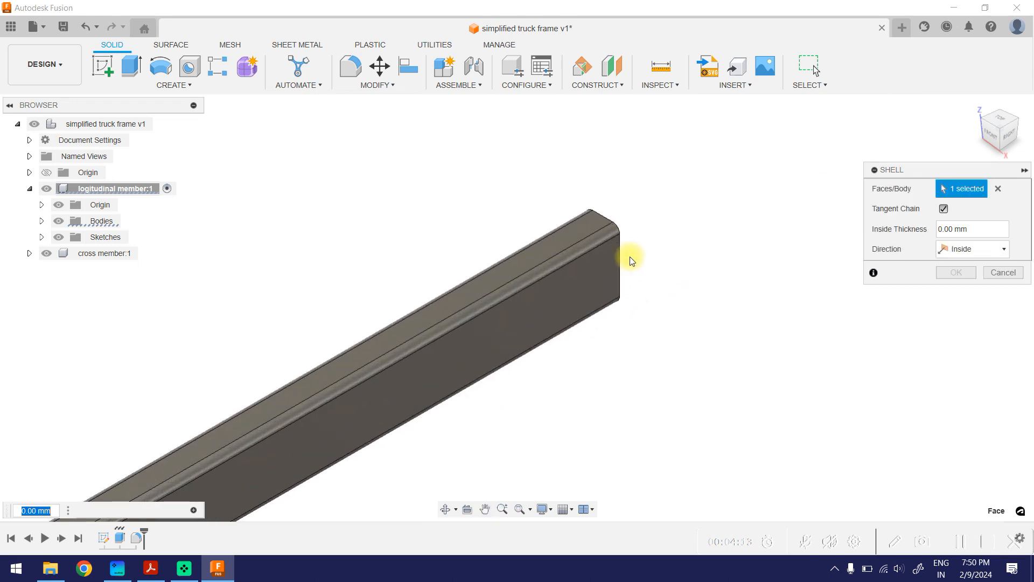
{"action": "left_click", "coordinate": [571, 253]}
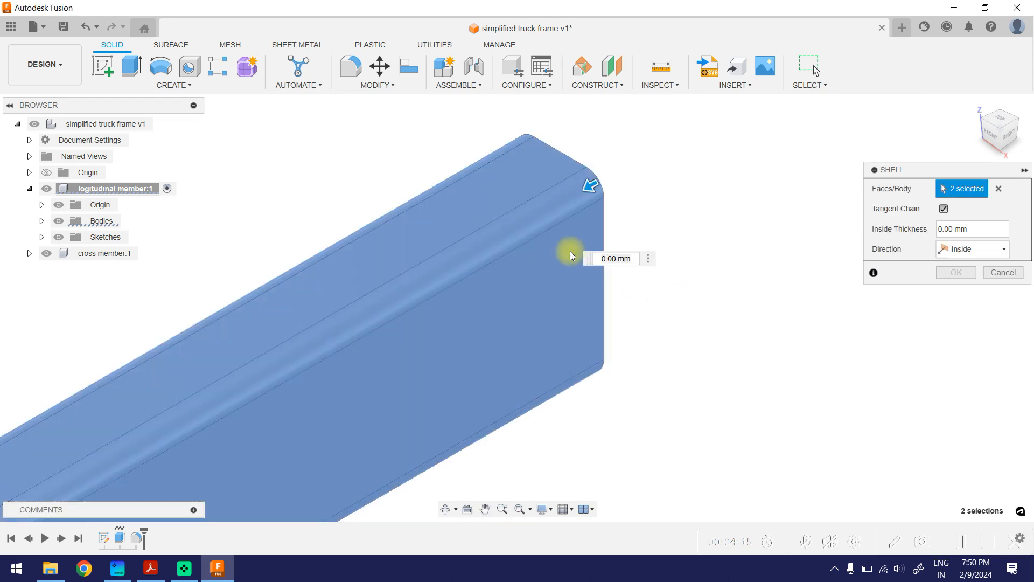
{"action": "left_click", "coordinate": [570, 251]}
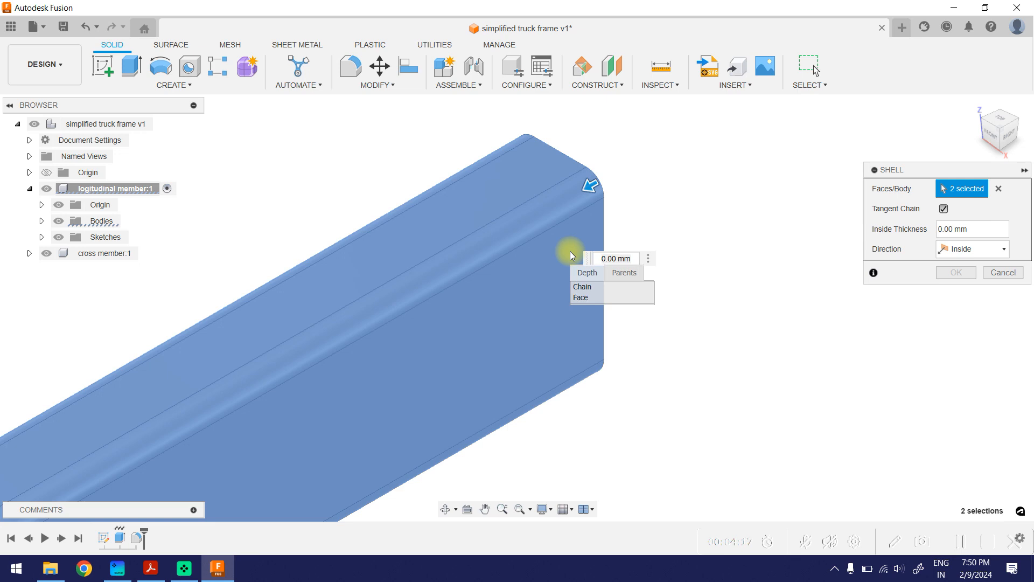
{"action": "left_click", "coordinate": [584, 296]}
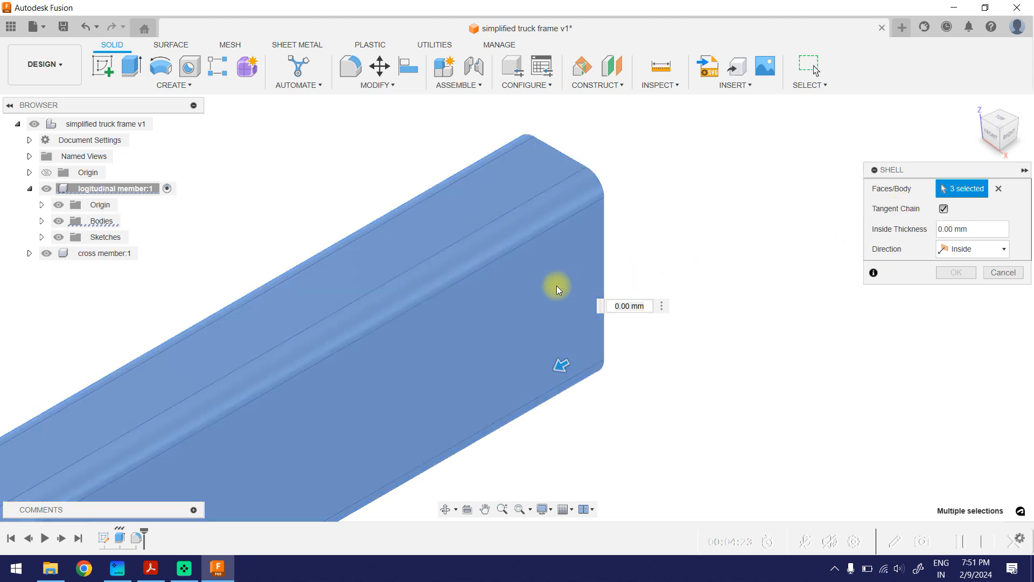
{"action": "left_click", "coordinate": [557, 286]}
{"action": "scroll", "coordinate": [670, 282], "scroll_direction": "down", "scroll_amount": 3}
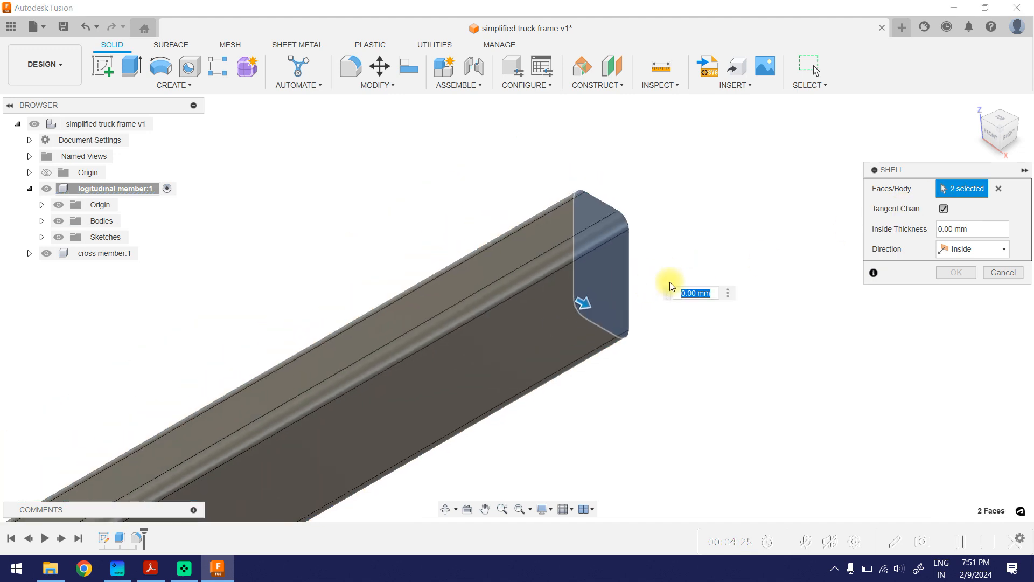
Shell the longitudinal member toward the inside with a 3 mm wall thickness, open at both ends
{"action": "left_click", "coordinate": [974, 228]}
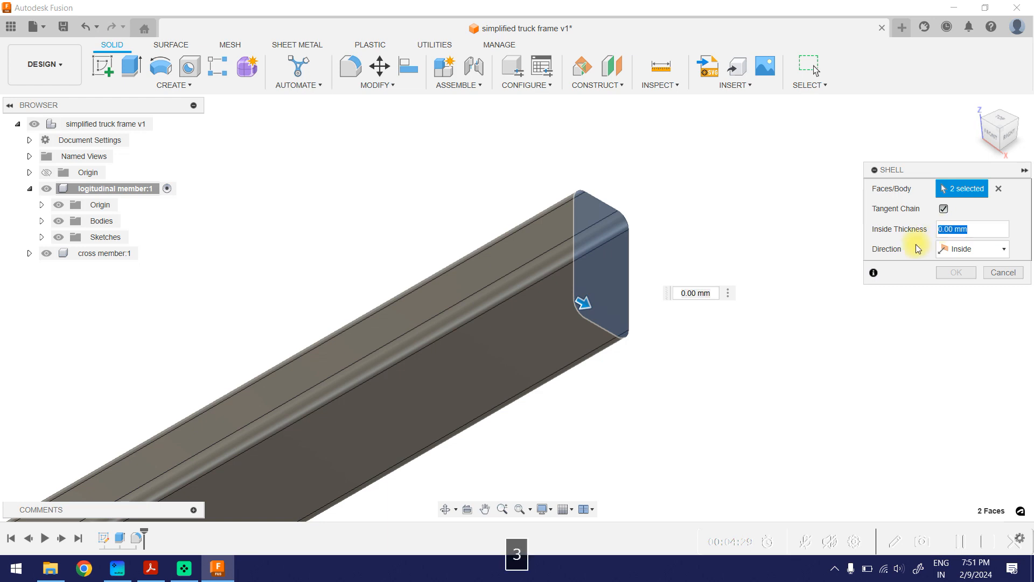
{"action": "type", "text": "3"}
{"action": "scroll", "coordinate": [626, 306], "scroll_direction": "down", "scroll_amount": 3}
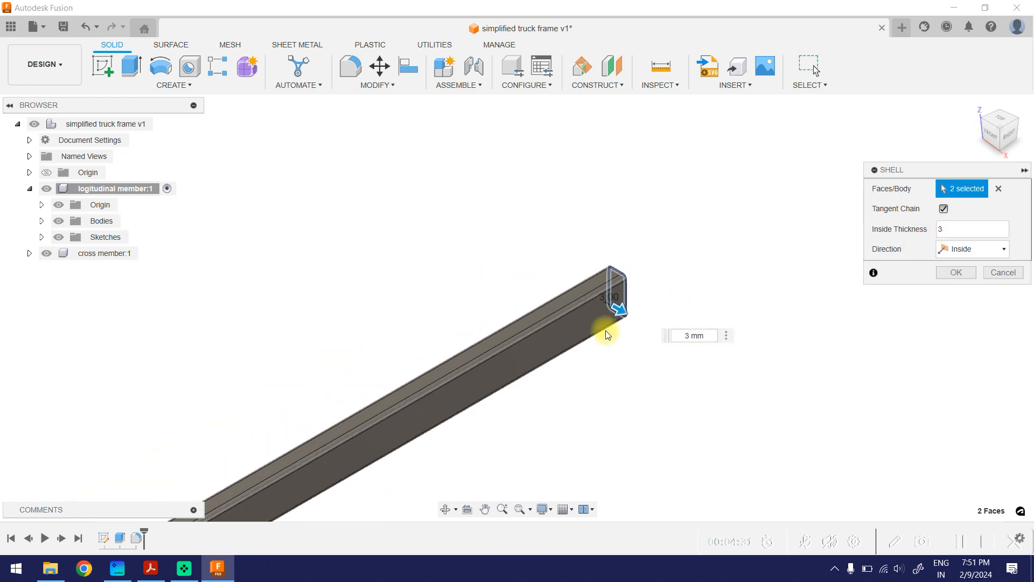
{"action": "scroll", "coordinate": [479, 395], "scroll_direction": "down", "scroll_amount": 2}
{"action": "scroll", "coordinate": [409, 382], "scroll_direction": "up", "scroll_amount": 5}
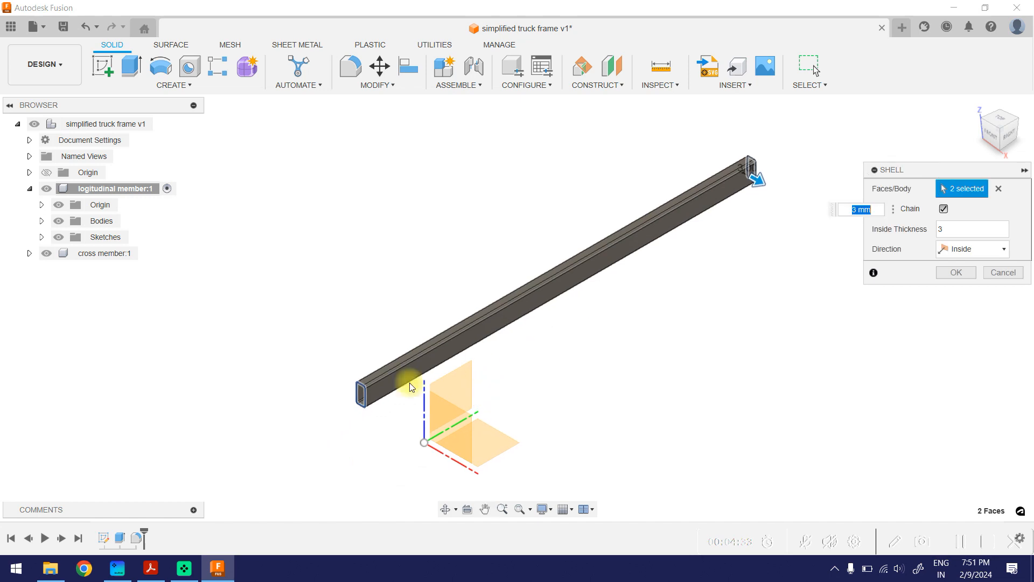
{"action": "left_click", "coordinate": [954, 278]}
{"action": "middle_click_drag", "start_coordinate": [735, 336], "coordinate": [761, 341]}
{"action": "scroll", "coordinate": [762, 340], "scroll_direction": "down", "scroll_amount": 3}
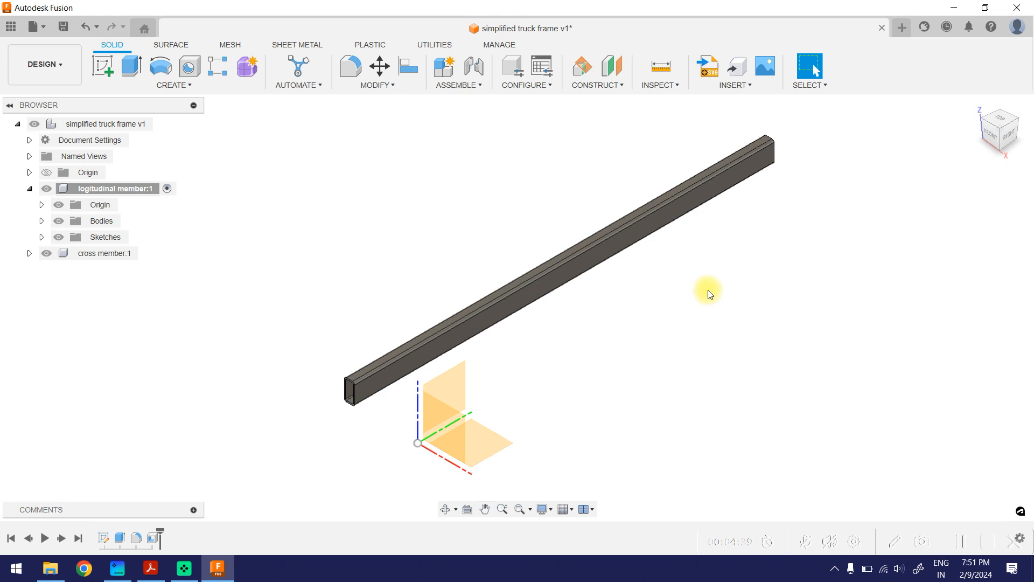
Activate the top-level assembly and start a rectangular pattern of components with the longitudinal member as the object
{"action": "left_click", "coordinate": [160, 124]}
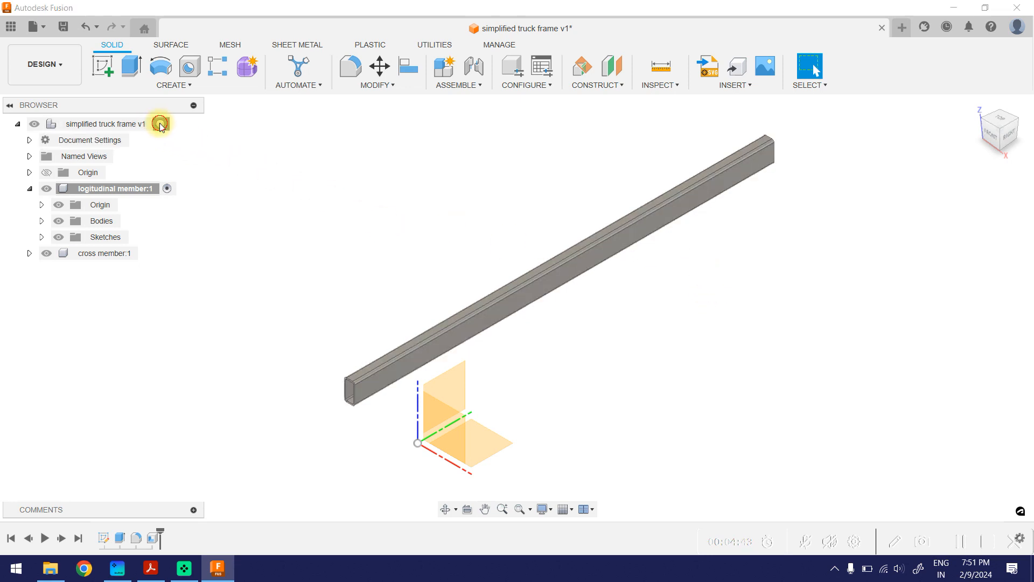
{"action": "left_click", "coordinate": [217, 70]}
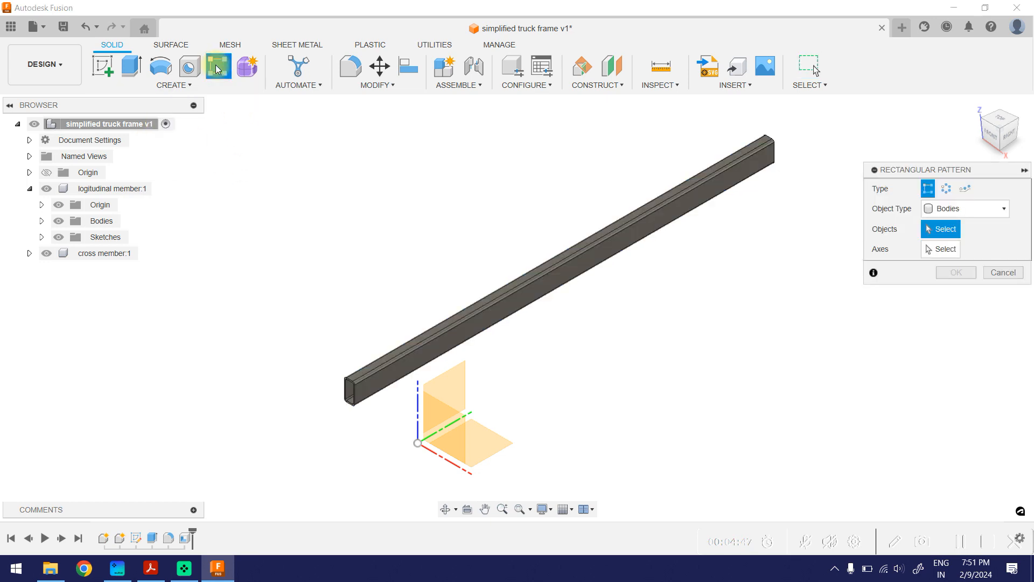
{"action": "left_click", "coordinate": [1004, 209]}
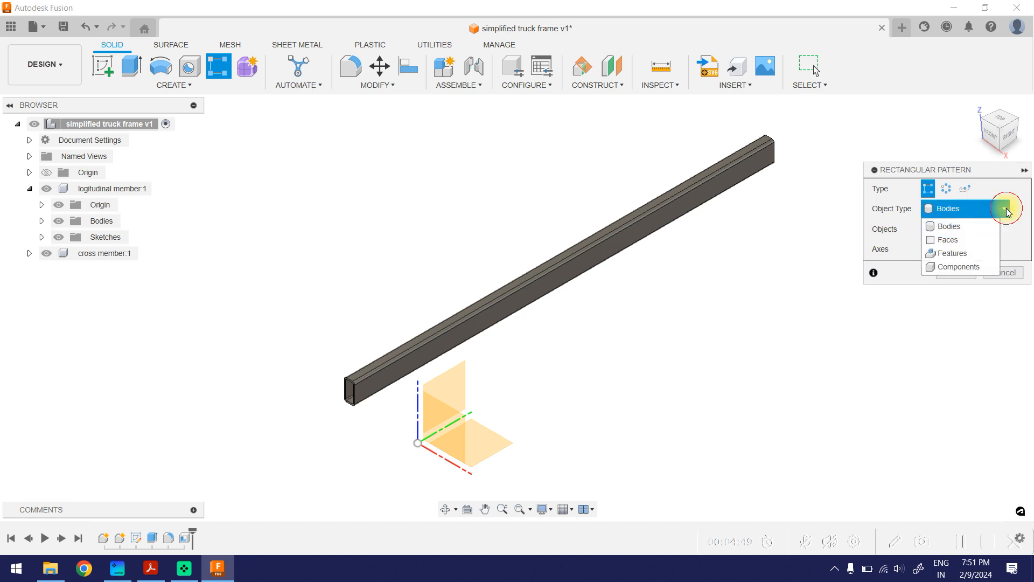
{"action": "left_click", "coordinate": [971, 267]}
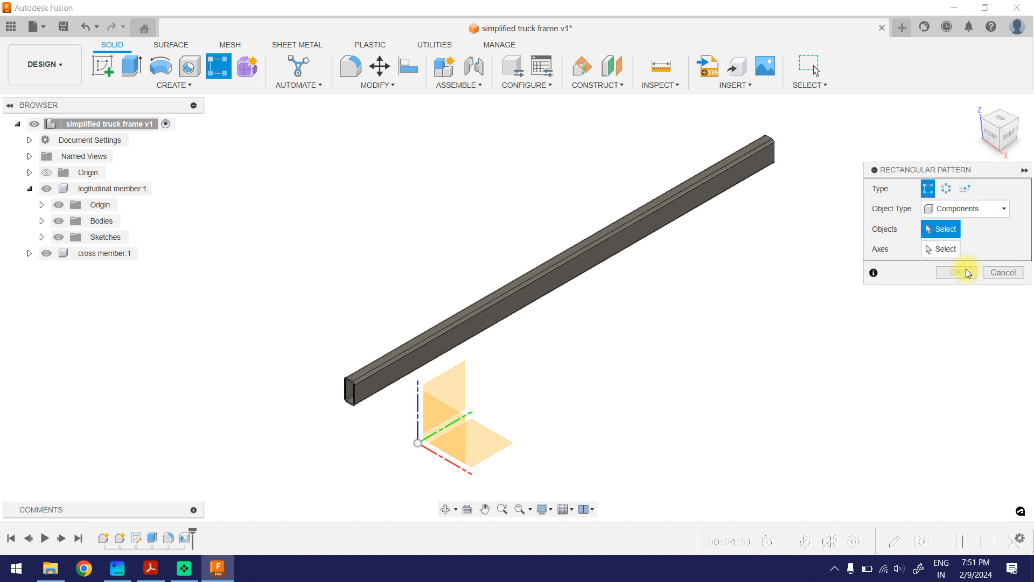
{"action": "left_click", "coordinate": [143, 191]}
{"action": "middle_click_drag", "start_coordinate": [427, 224], "coordinate": [411, 201]}
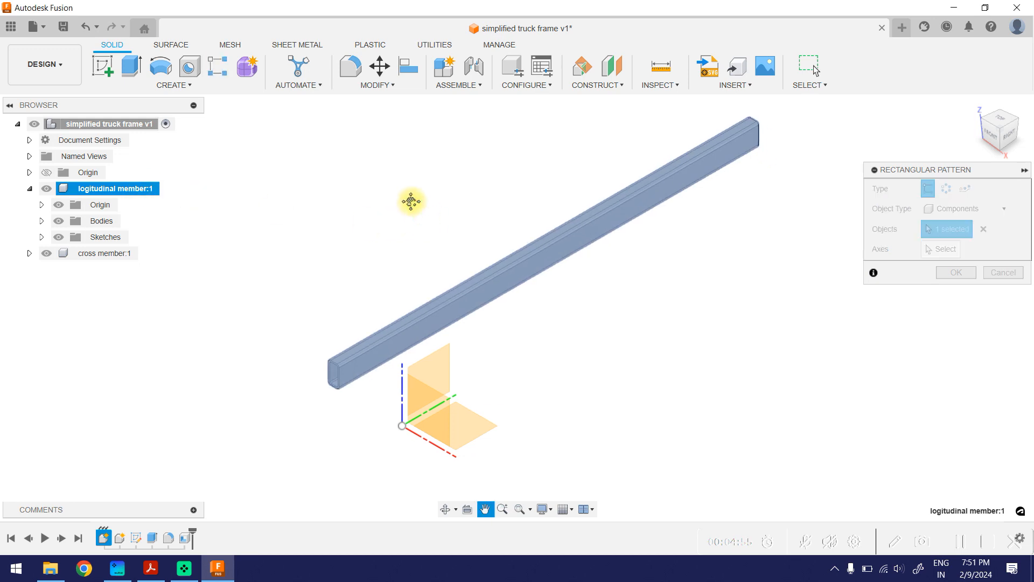
Pattern the member along its X axis, extending the preview about 275 mm, with a quantity of 2
{"action": "left_click", "coordinate": [944, 249]}
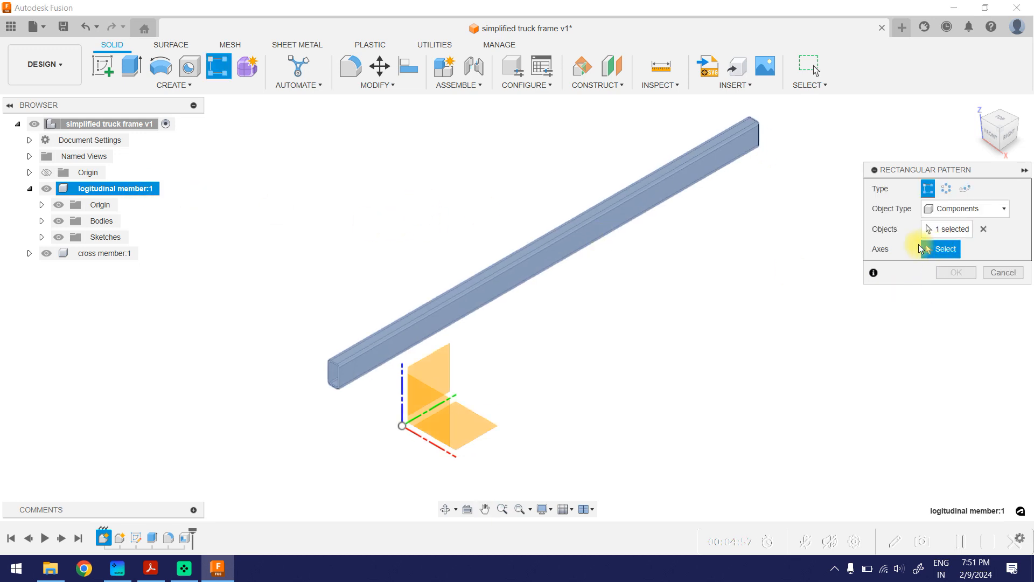
{"action": "left_click", "coordinate": [441, 450]}
{"action": "left_click_drag", "start_coordinate": [554, 261], "coordinate": [650, 375]}
{"action": "key", "text": "Tab"}
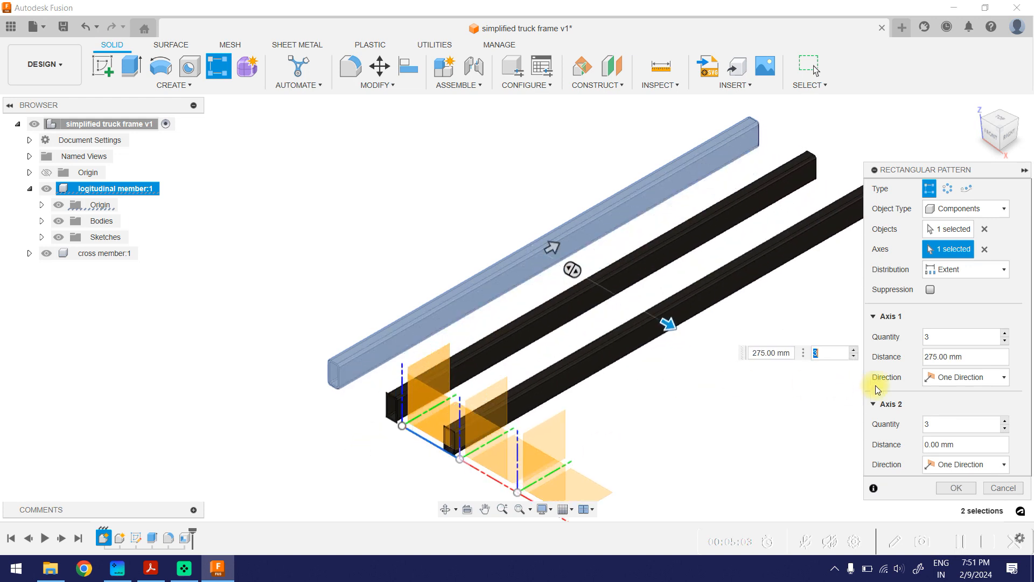
{"action": "left_click_drag", "start_coordinate": [960, 342], "coordinate": [914, 336]}
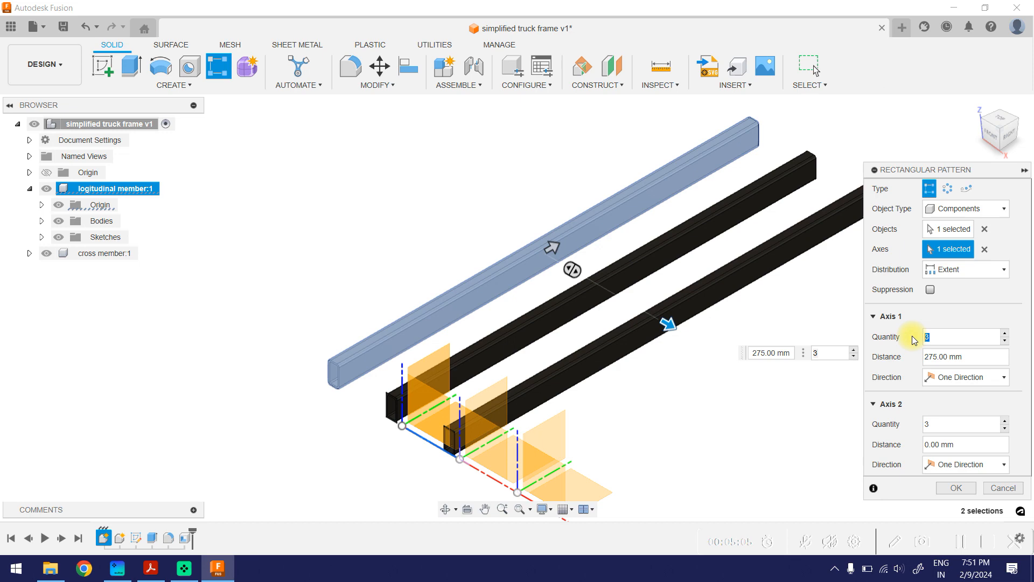
{"action": "type", "text": "2"}
{"action": "key", "text": "Tab"}
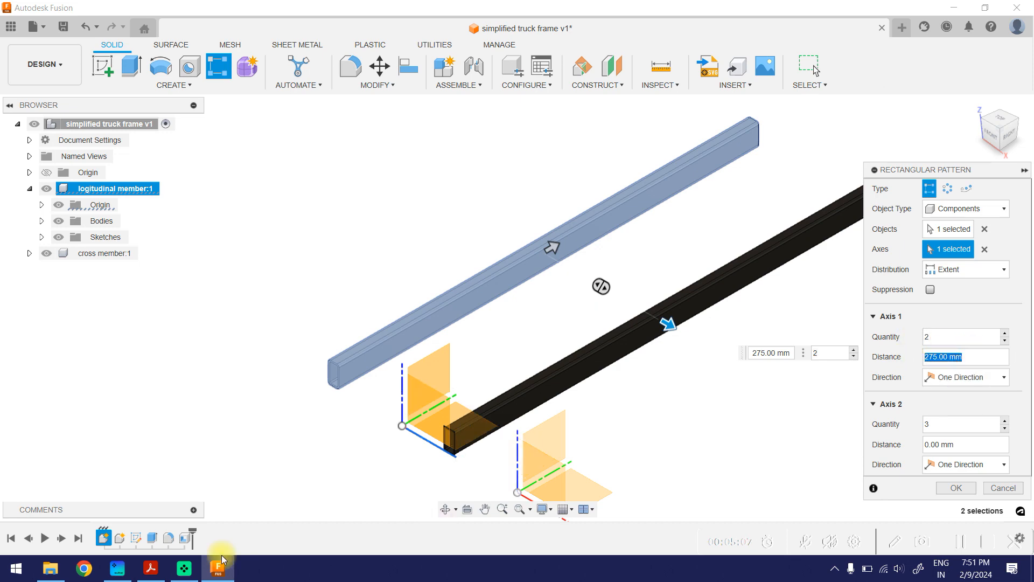
Set the pattern distance to 300 mm after consulting the PDF's frame assembly sheet, and complete the pattern
{"action": "left_click", "coordinate": [151, 568]}
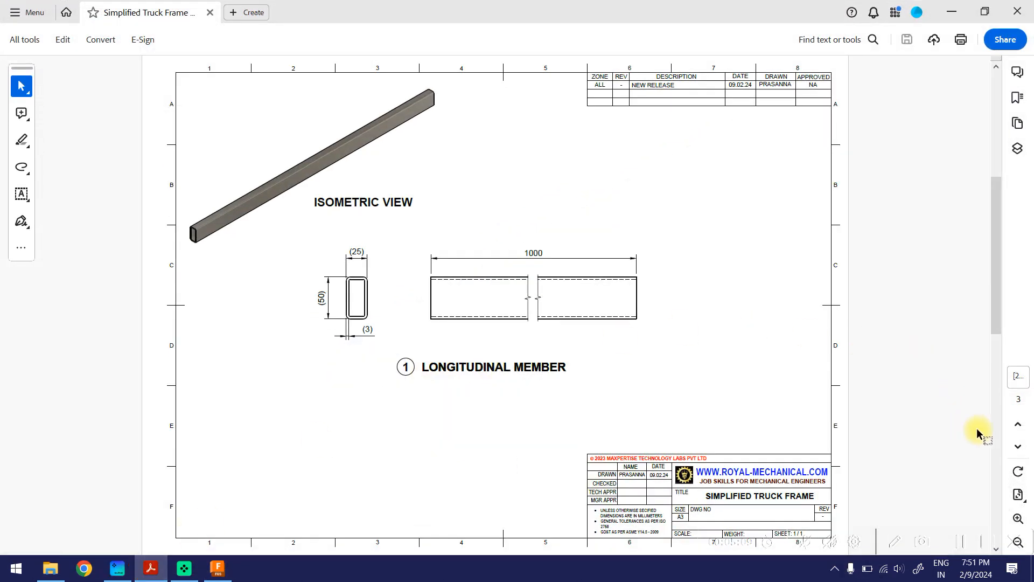
{"action": "left_click", "coordinate": [1018, 424]}
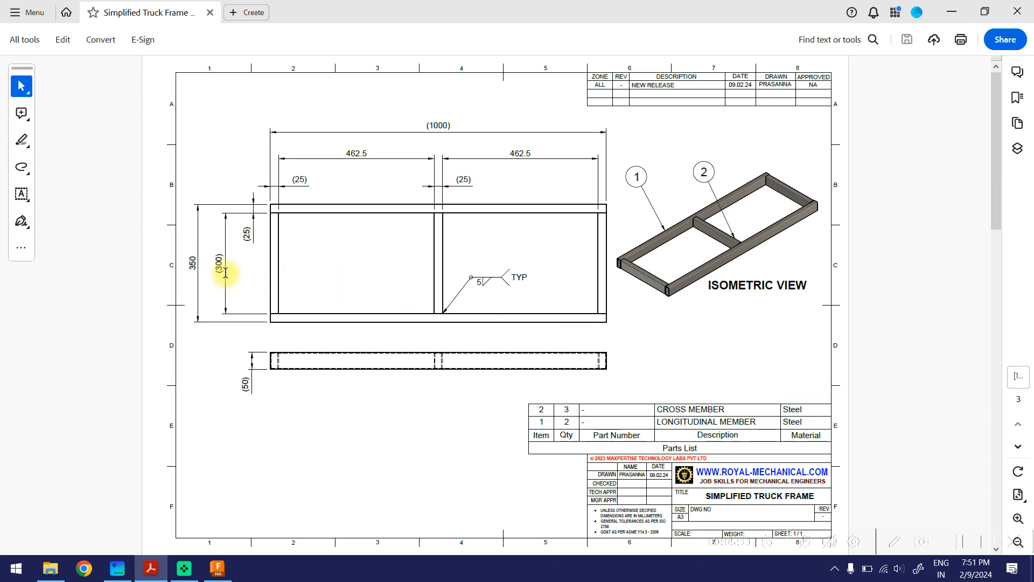
{"action": "left_click", "coordinate": [952, 11]}
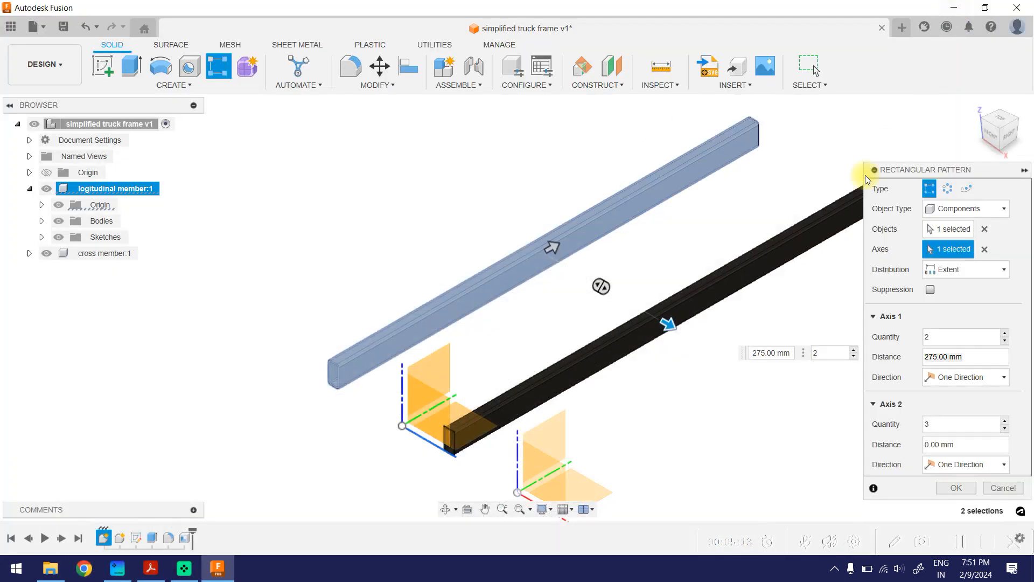
{"action": "left_click", "coordinate": [923, 358]}
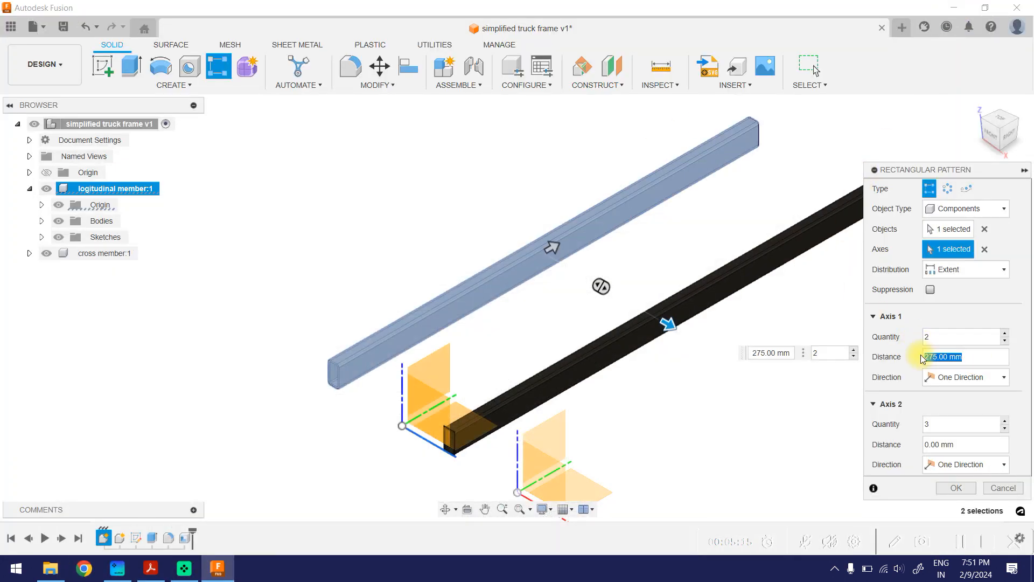
{"action": "type", "text": "300"}
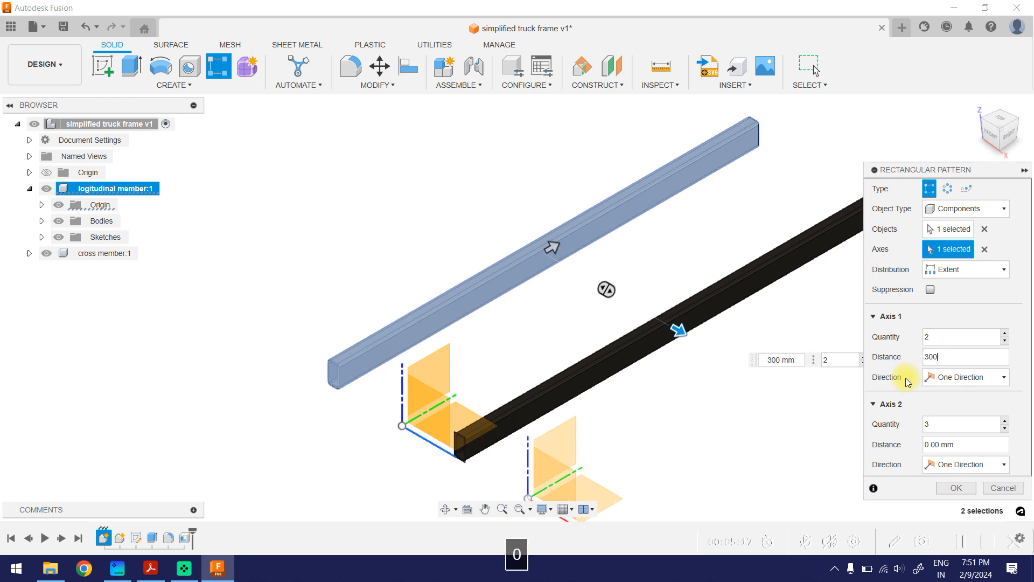
{"action": "left_click", "coordinate": [959, 491]}
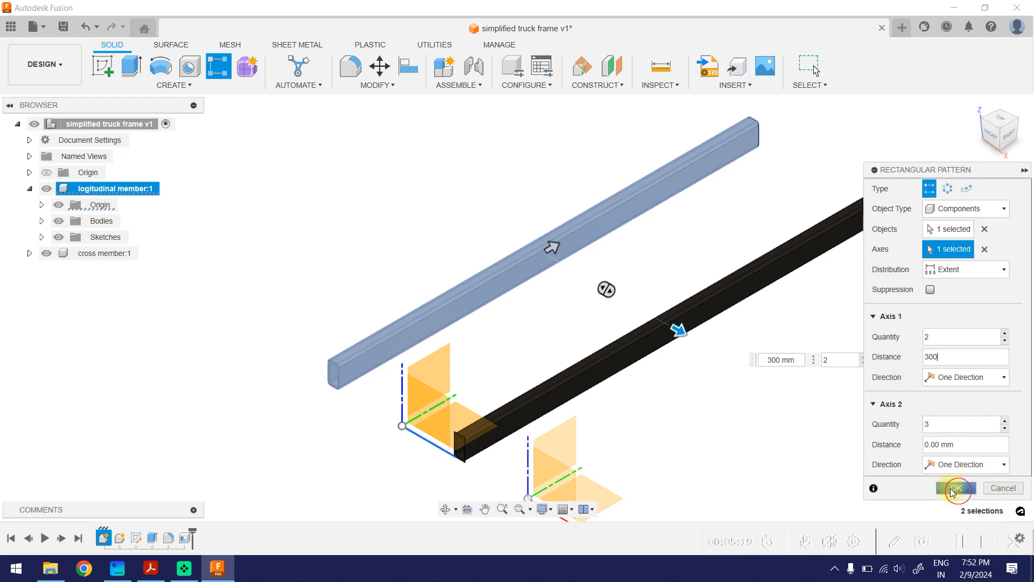
Save the design as a new version with the description User Saved
{"action": "scroll", "coordinate": [667, 411], "scroll_direction": "down", "scroll_amount": 2}
{"action": "middle_click_drag", "start_coordinate": [731, 400], "coordinate": [681, 343]}
{"action": "scroll", "coordinate": [598, 314], "scroll_direction": "up", "scroll_amount": 3}
{"action": "scroll", "coordinate": [598, 314], "scroll_direction": "down", "scroll_amount": 3}
{"action": "key", "text": "Escape"}
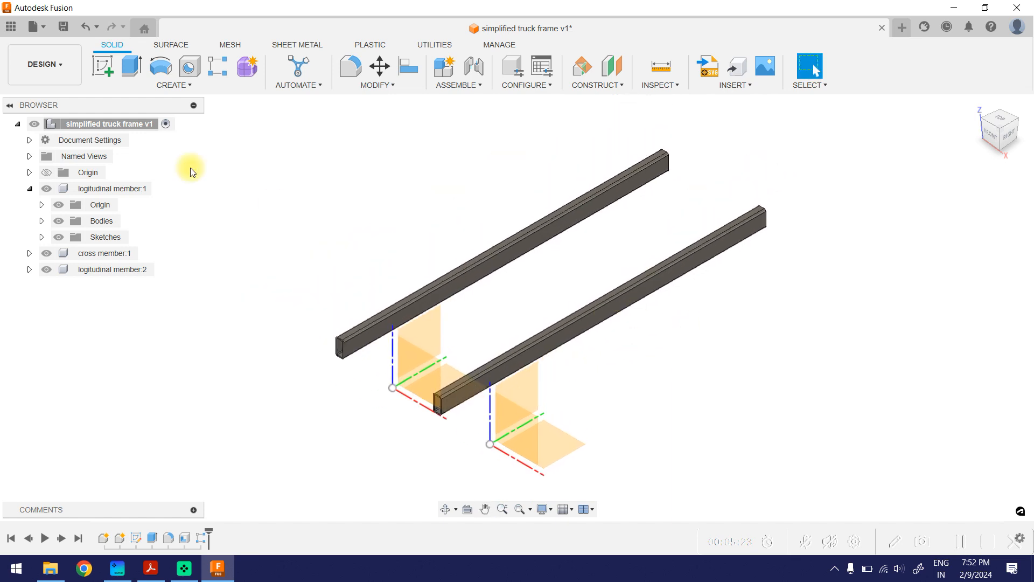
{"action": "left_click", "coordinate": [63, 27]}
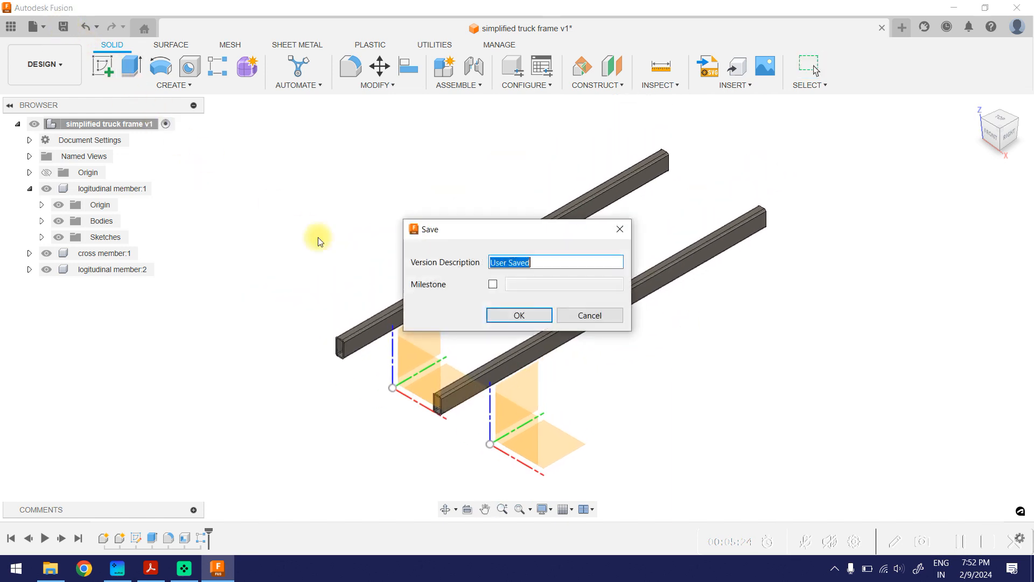
{"action": "left_click", "coordinate": [497, 318]}
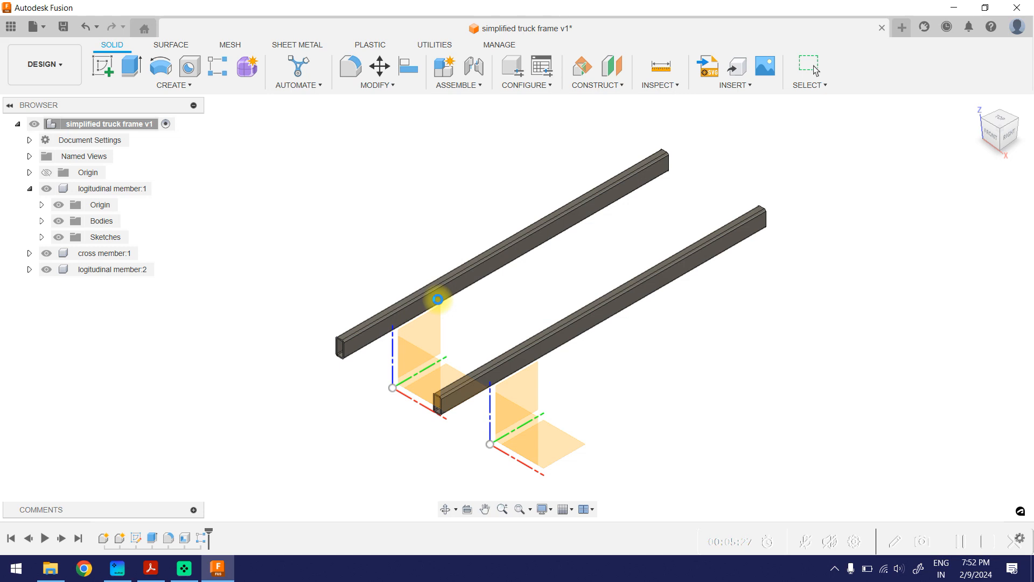
Hide both longitudinal member components
{"action": "left_click", "coordinate": [49, 188]}
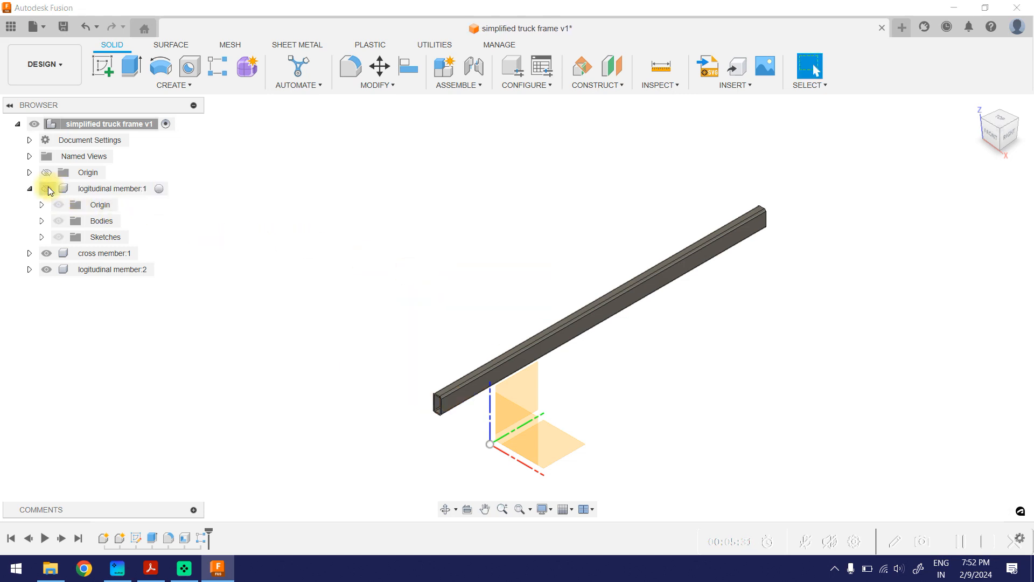
{"action": "left_click", "coordinate": [43, 269]}
{"action": "left_click", "coordinate": [46, 270]}
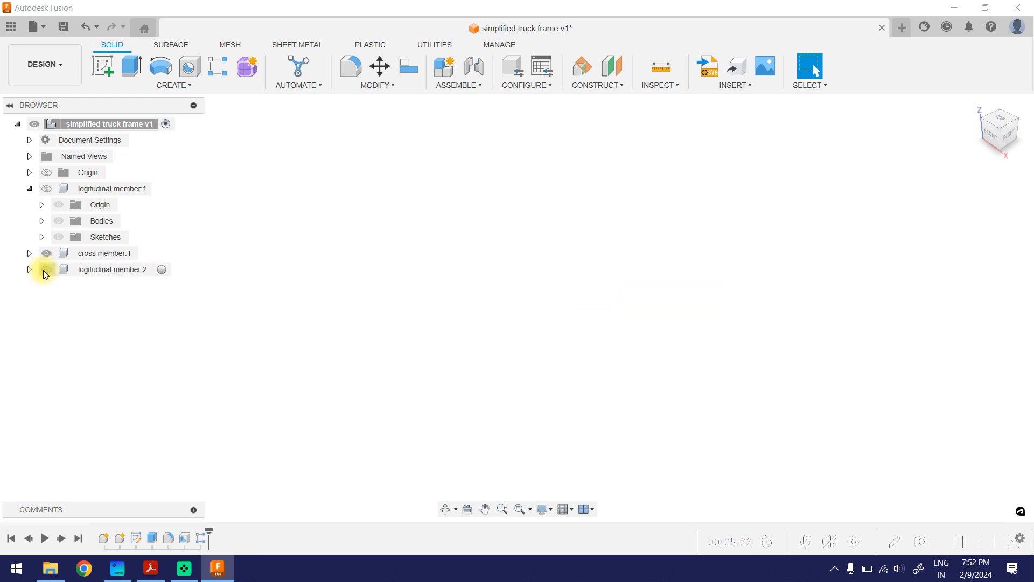
Activate the cross member component and show its origin planes and axes
{"action": "left_click", "coordinate": [29, 254]}
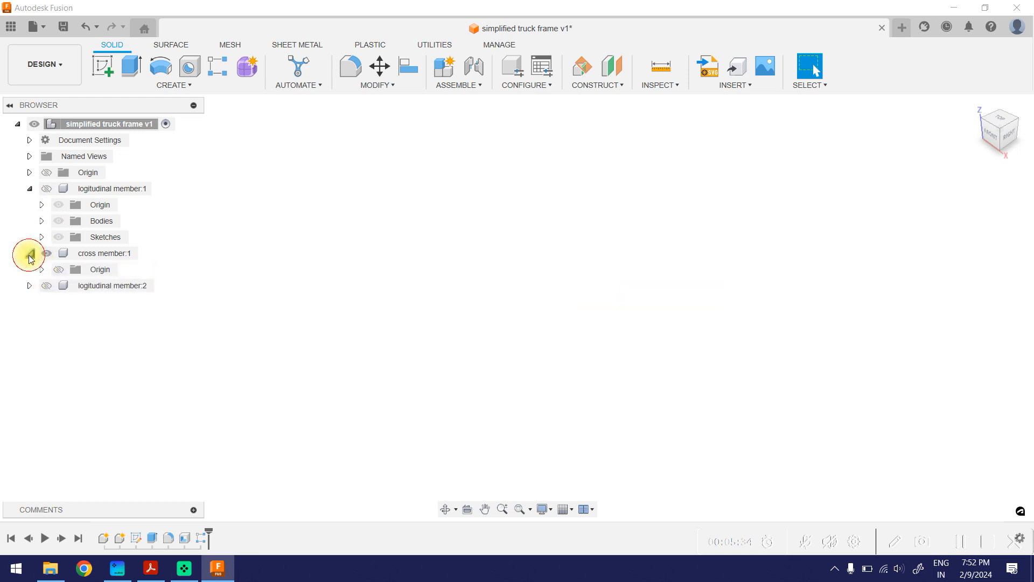
{"action": "left_click", "coordinate": [145, 253]}
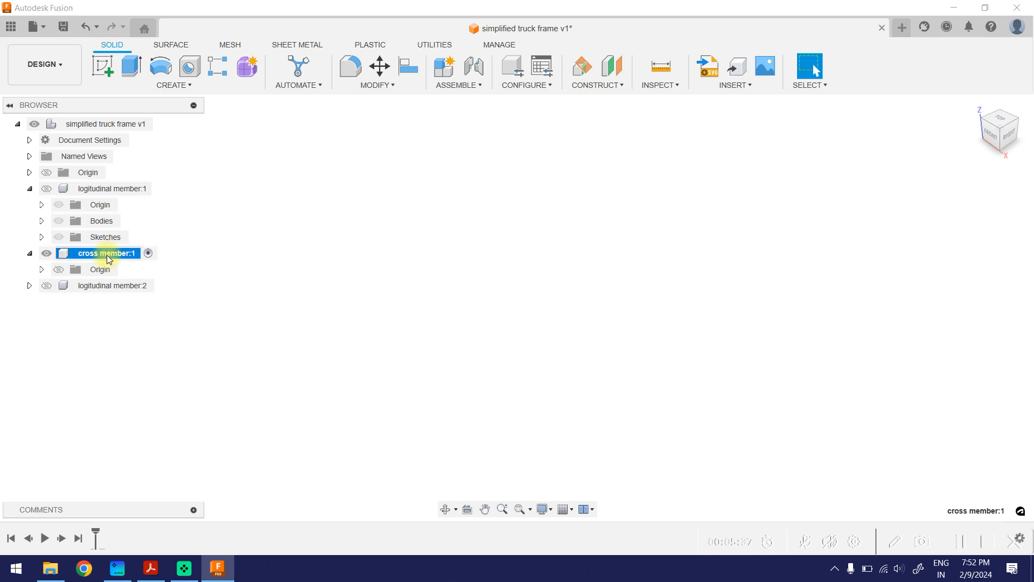
{"action": "left_click", "coordinate": [58, 269]}
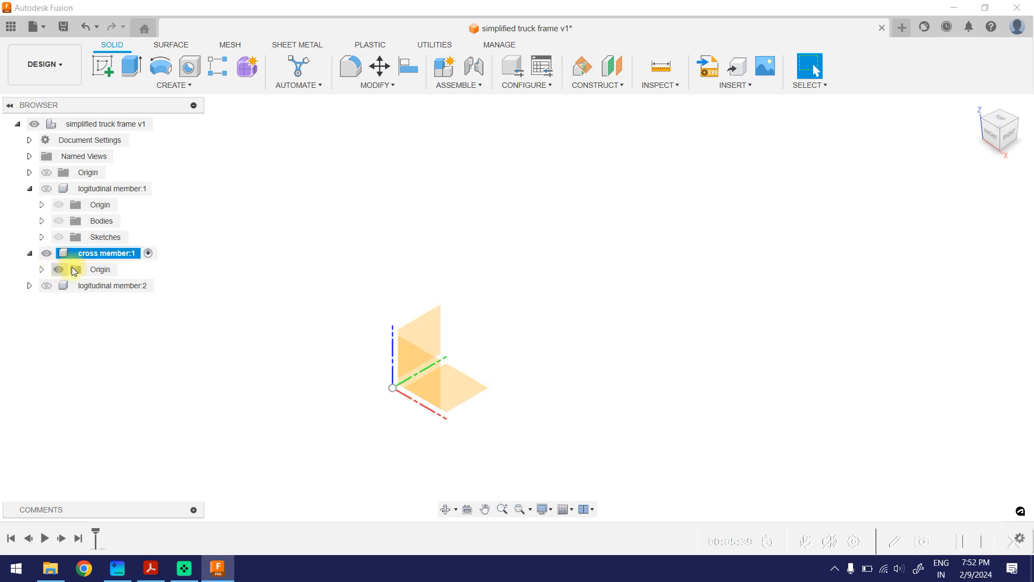
Start a sketch on the cross member's YZ plane and draw a rectangle about 137 mm wide and 185 mm high away from the origin
{"action": "left_click", "coordinate": [95, 74]}
{"action": "left_click", "coordinate": [423, 331]}
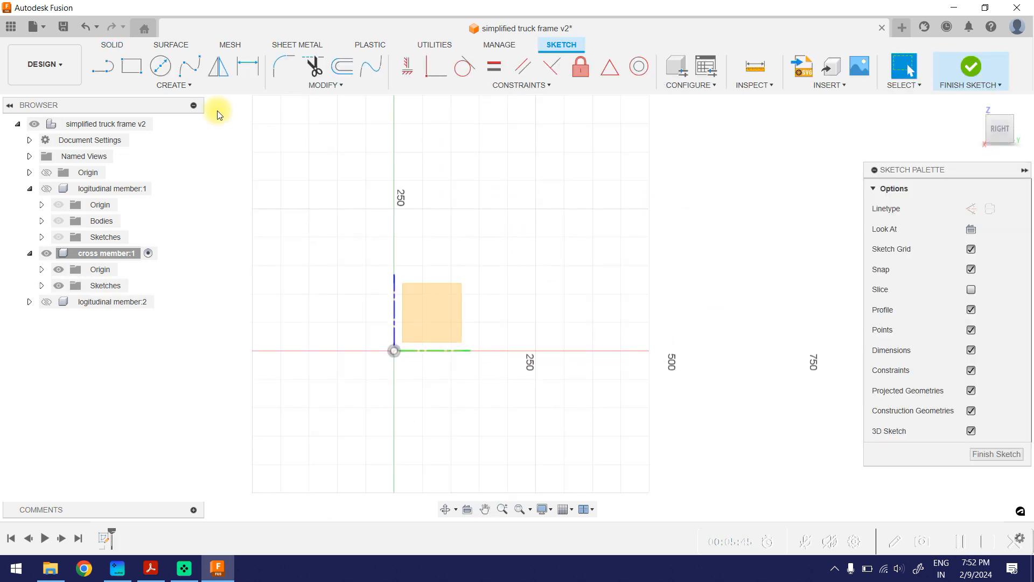
{"action": "left_click", "coordinate": [131, 65]}
{"action": "left_click", "coordinate": [488, 209]}
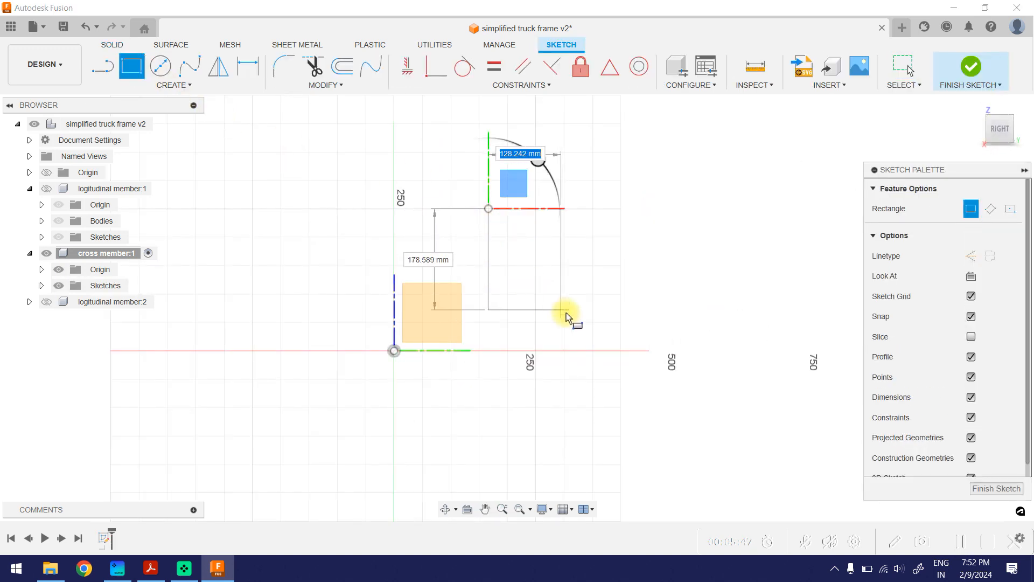
{"action": "left_click", "coordinate": [565, 314]}
Dimension the rectangle's width as 25 mm after consulting the cross member sheet in the PDF drawing
{"action": "left_click", "coordinate": [240, 72]}
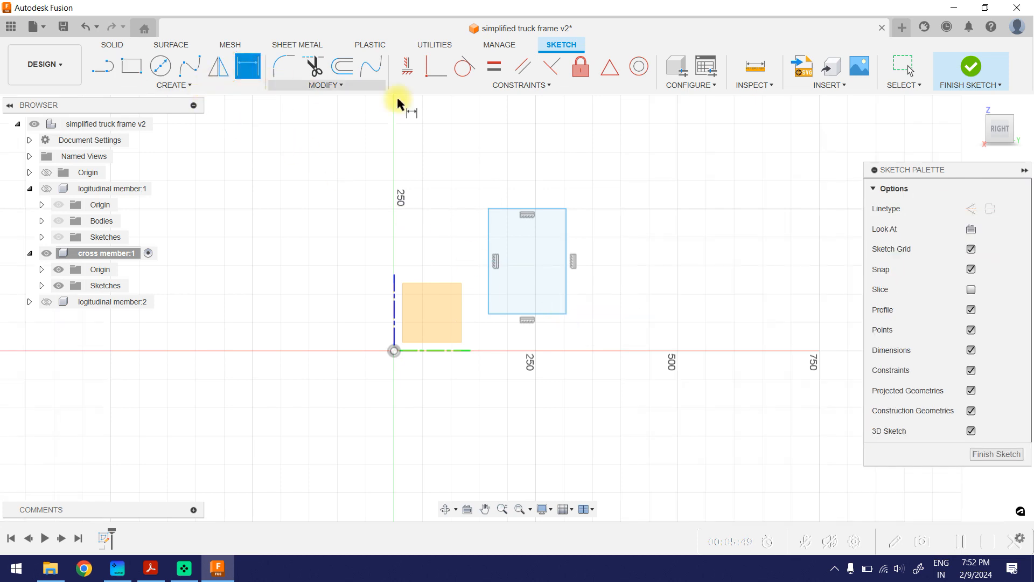
{"action": "left_click", "coordinate": [504, 209]}
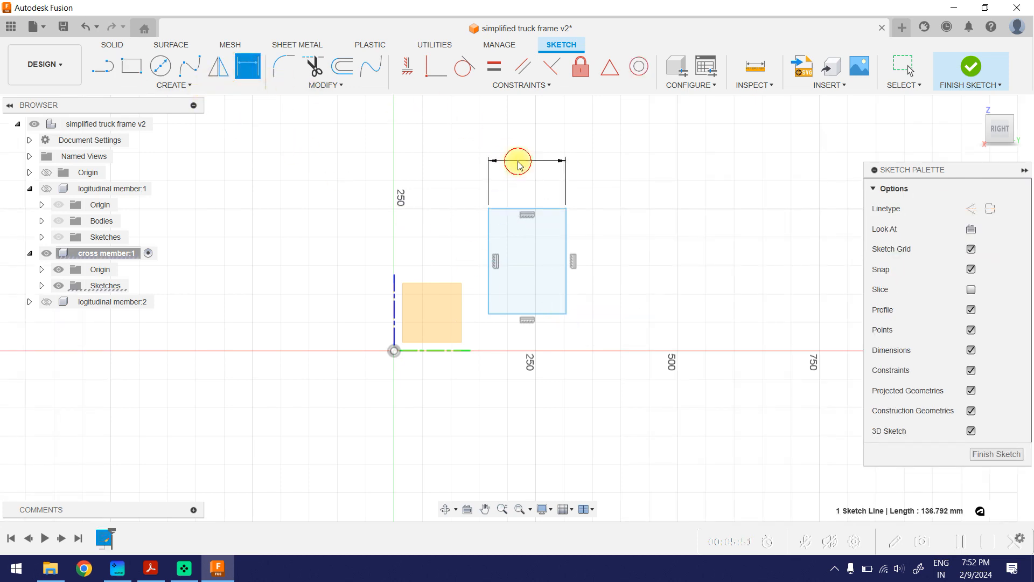
{"action": "left_click", "coordinate": [518, 162]}
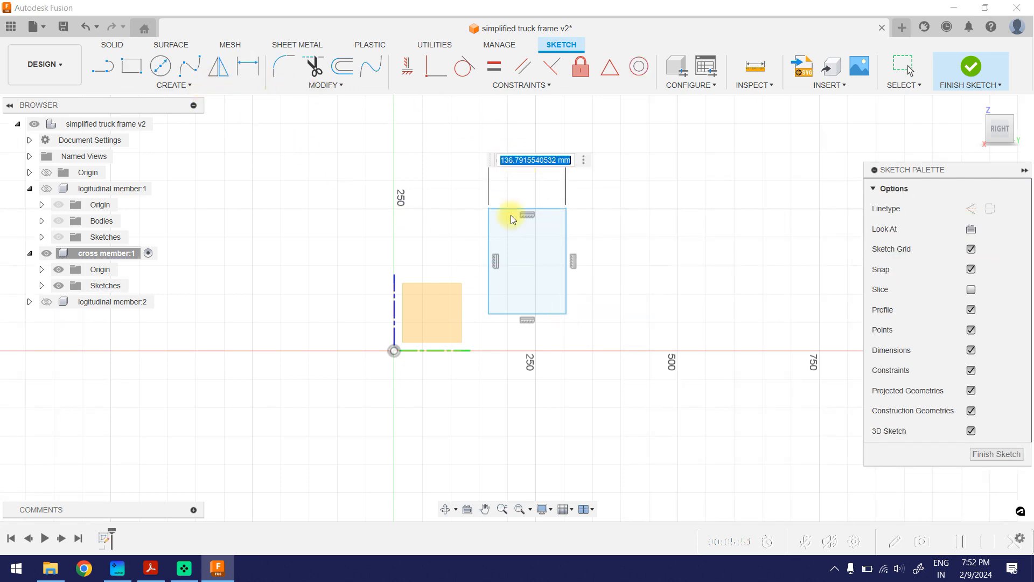
{"action": "left_click", "coordinate": [160, 559]}
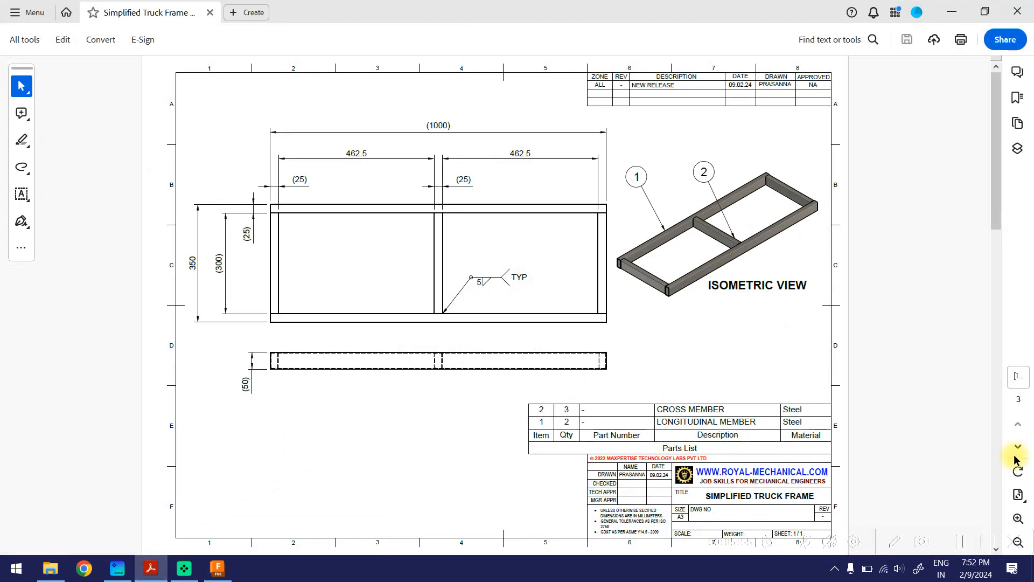
{"action": "left_click", "coordinate": [1017, 447]}
{"action": "left_click", "coordinate": [1019, 448]}
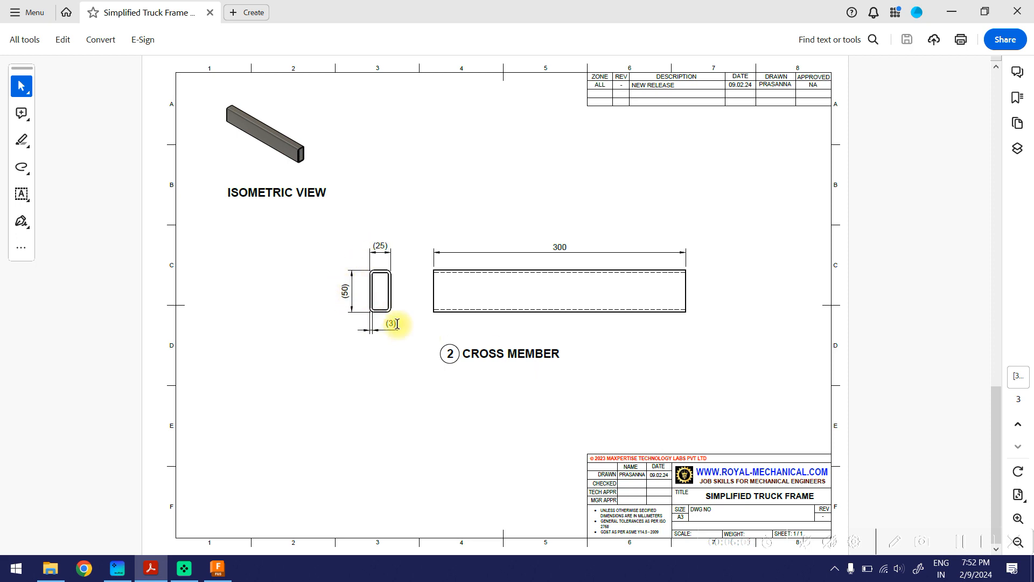
{"action": "left_click", "coordinate": [217, 568]}
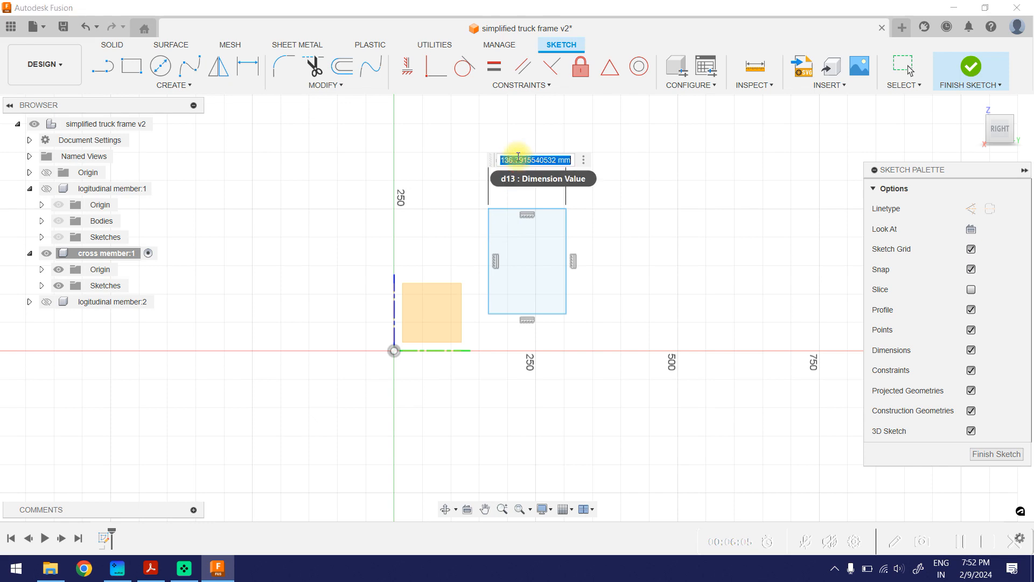
{"action": "type", "text": "25"}
{"action": "key", "text": "Return"}
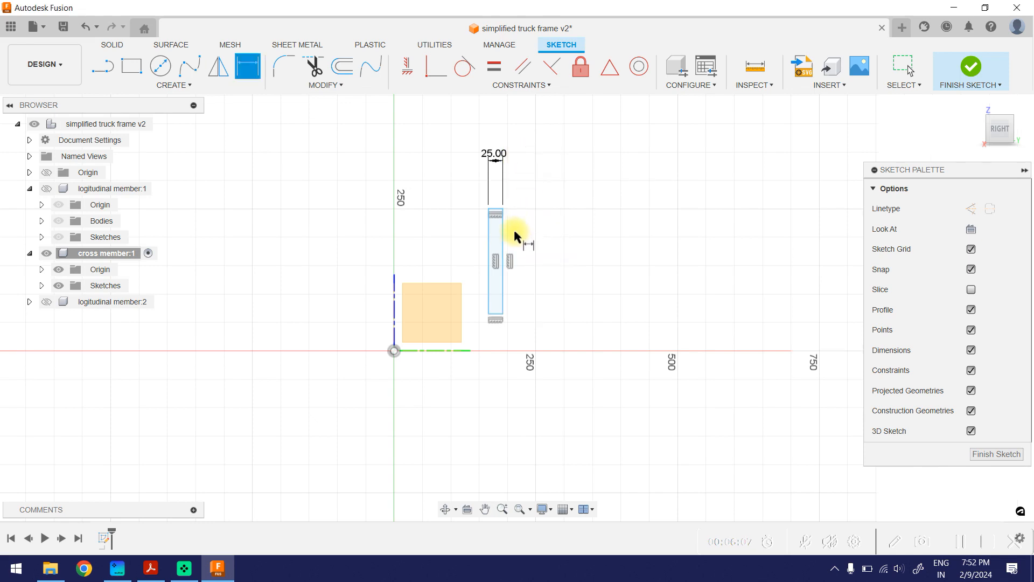
Dimension the rectangle's height as 50 mm
{"action": "left_click", "coordinate": [503, 242]}
{"action": "left_click", "coordinate": [567, 236]}
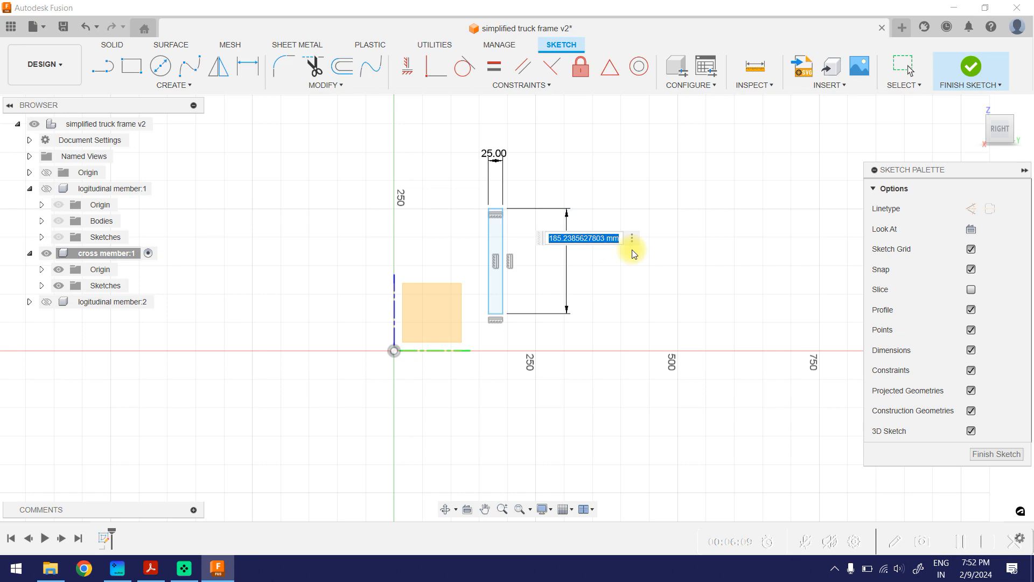
{"action": "type", "text": "50"}
{"action": "key", "text": "Return"}
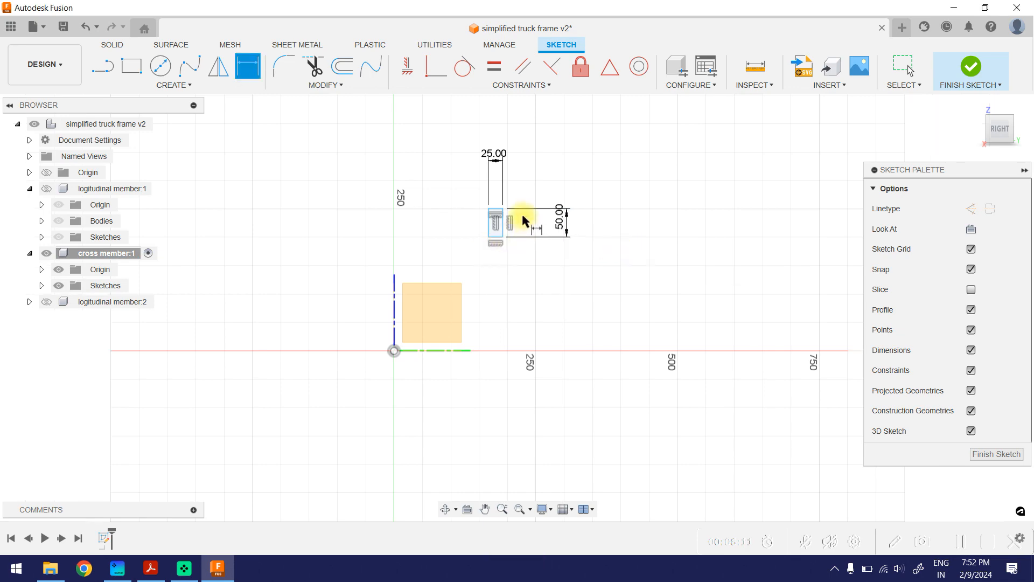
Align the rectangle's lower-left corner with the origin using horizontal/vertical constraints, and finish the sketch
{"action": "scroll", "coordinate": [521, 212], "scroll_direction": "up", "scroll_amount": 5}
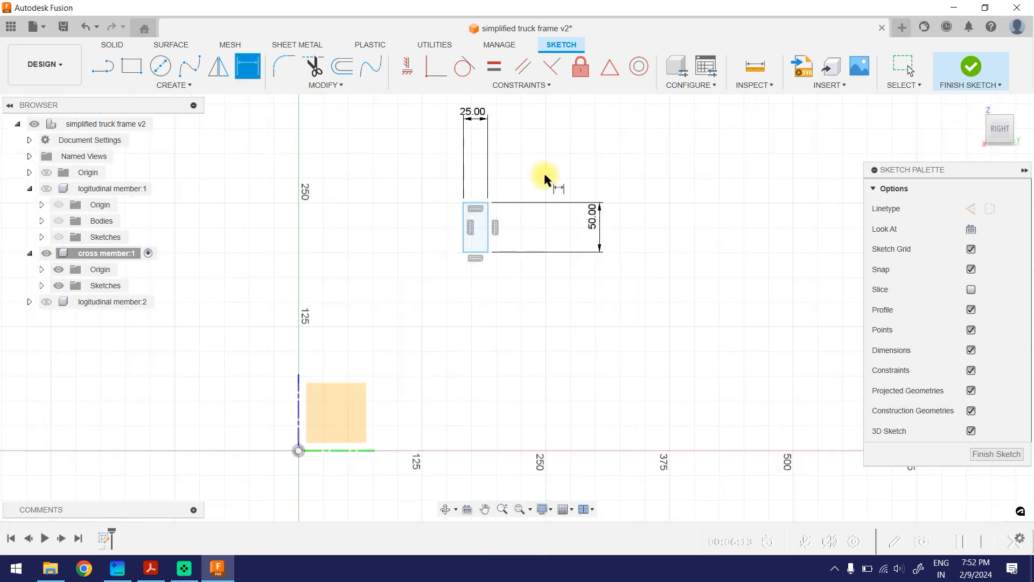
{"action": "middle_click_drag", "start_coordinate": [545, 179], "coordinate": [592, 181]}
{"action": "left_click", "coordinate": [437, 67]}
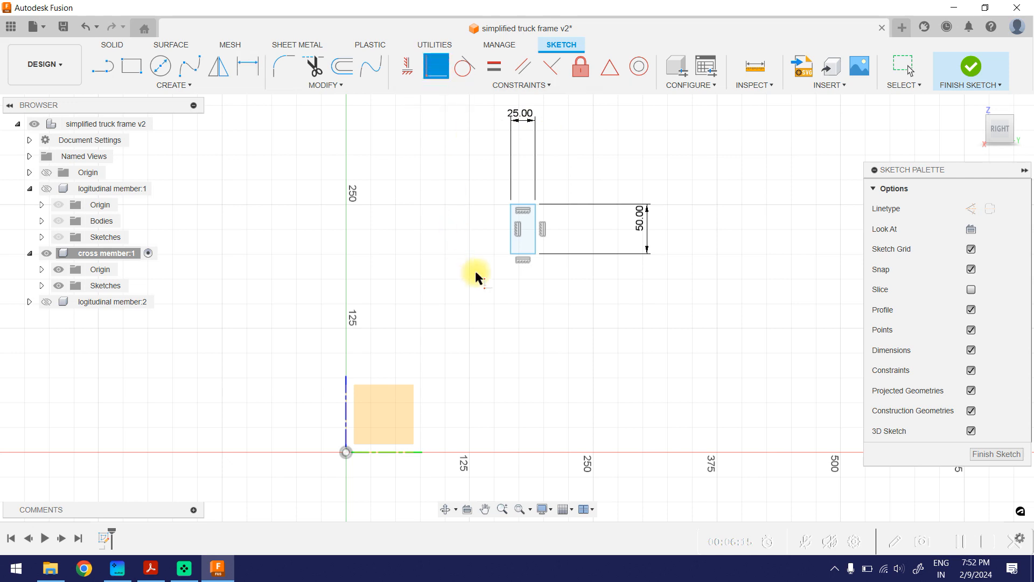
{"action": "left_click", "coordinate": [511, 254]}
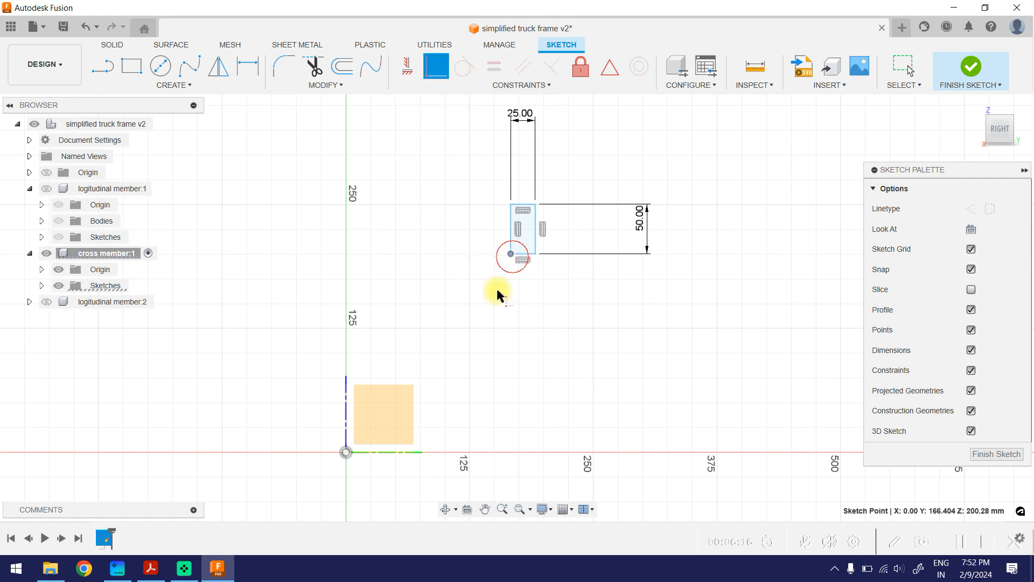
{"action": "left_click", "coordinate": [345, 382]}
{"action": "left_click", "coordinate": [345, 253]}
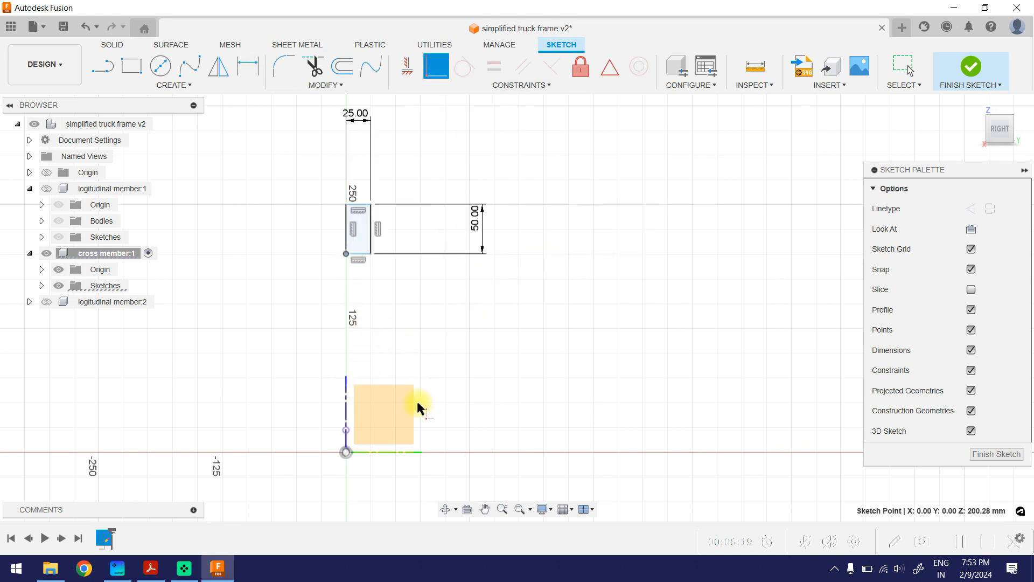
{"action": "left_click", "coordinate": [380, 448]}
{"action": "scroll", "coordinate": [428, 362], "scroll_direction": "up", "scroll_amount": 2}
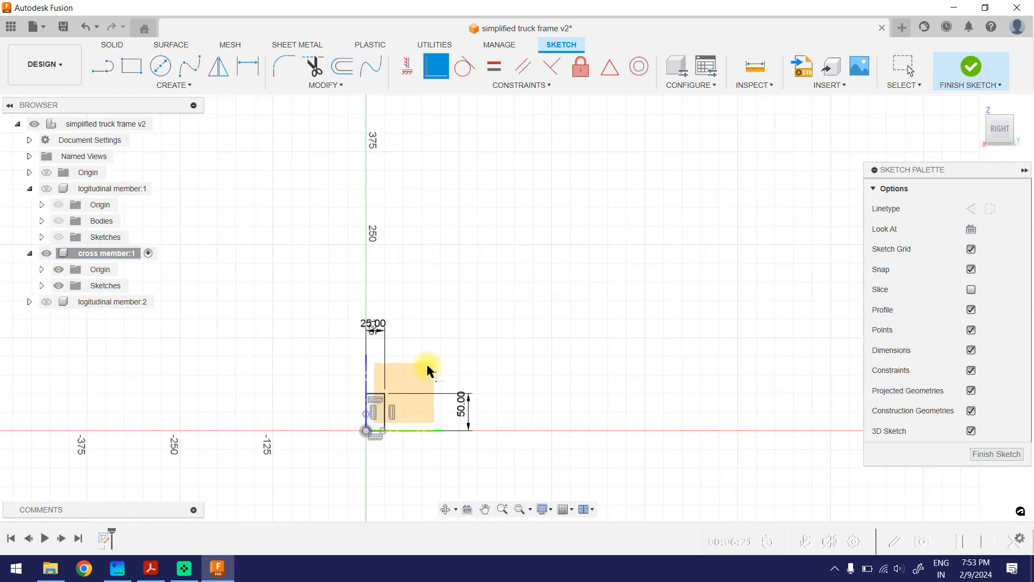
{"action": "scroll", "coordinate": [429, 360], "scroll_direction": "up", "scroll_amount": 1}
{"action": "middle_click_drag", "start_coordinate": [428, 354], "coordinate": [541, 231]}
{"action": "scroll", "coordinate": [537, 232], "scroll_direction": "up", "scroll_amount": 1}
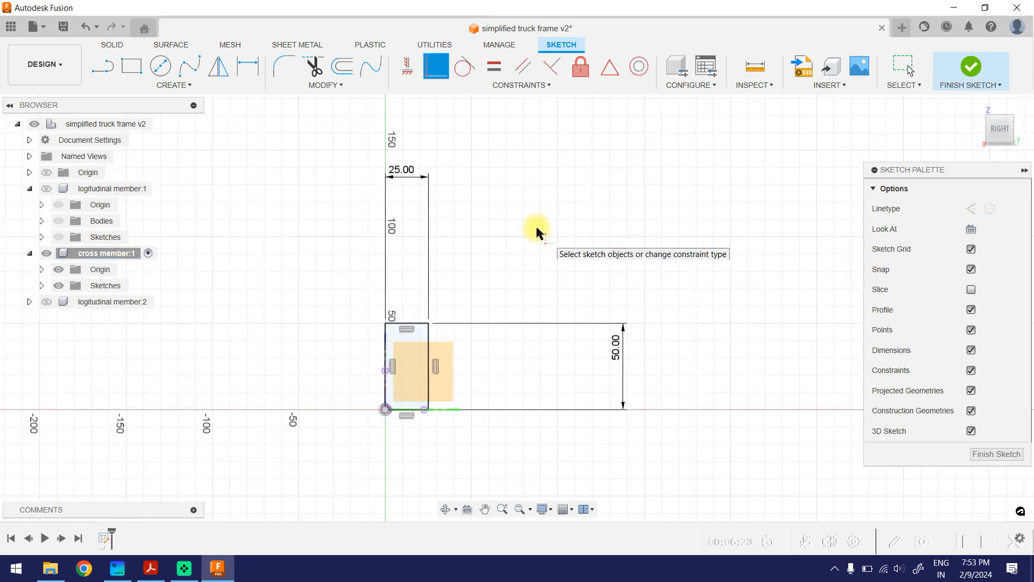
{"action": "left_click", "coordinate": [971, 66]}
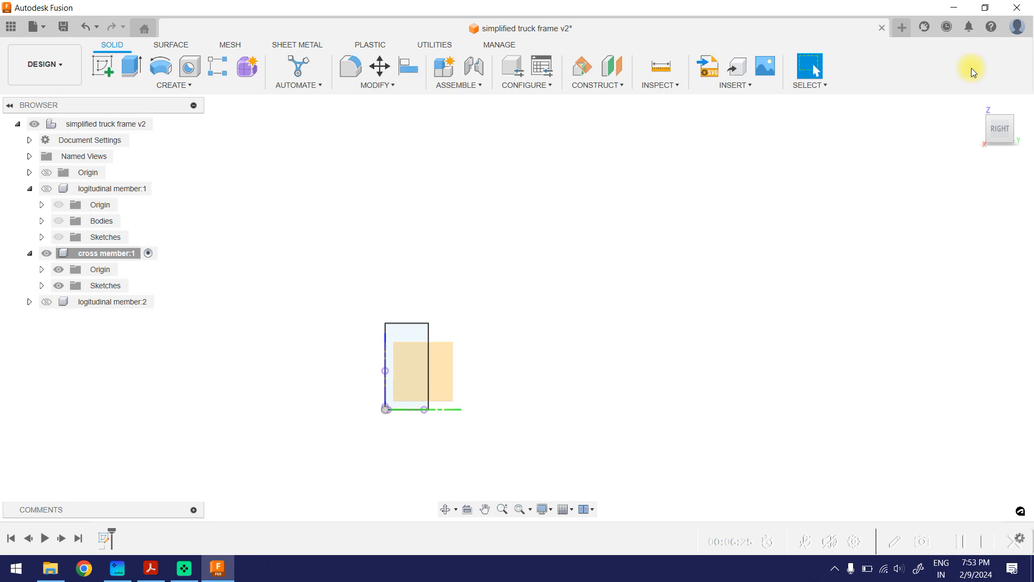
Extrude the rectangular profile symmetrically as a new body, 150 mm to each side, after checking the cross member's length in the PDF
{"action": "left_click", "coordinate": [980, 103]}
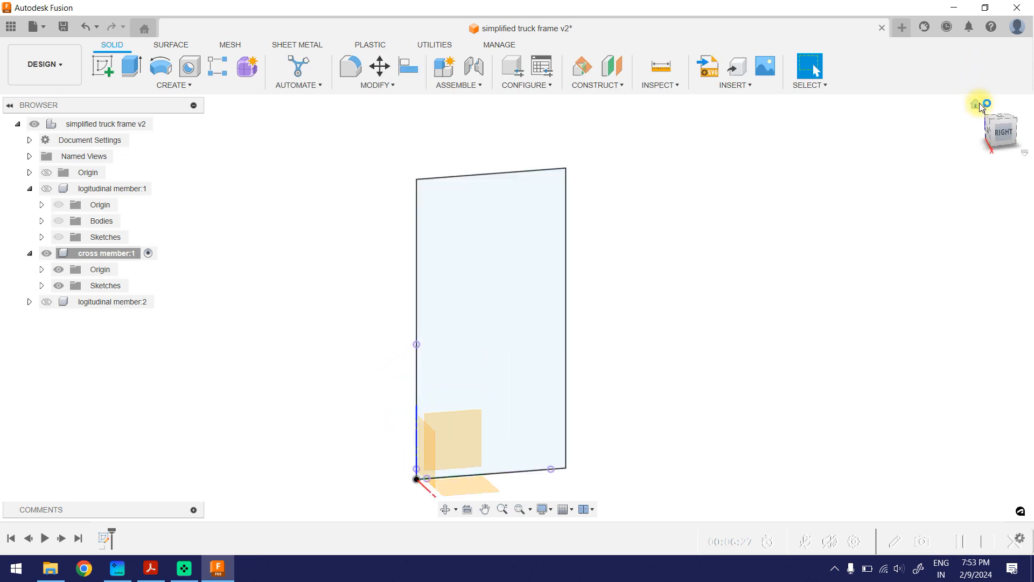
{"action": "scroll", "coordinate": [652, 300], "scroll_direction": "down", "scroll_amount": 3}
{"action": "middle_click_drag", "start_coordinate": [651, 297], "coordinate": [533, 226]}
{"action": "left_click", "coordinate": [124, 75]}
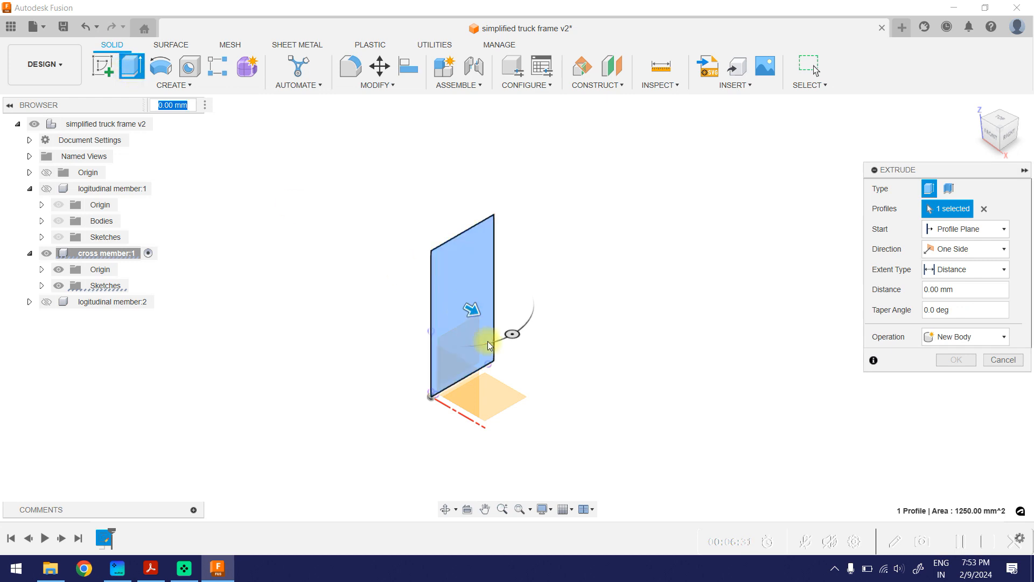
{"action": "left_click_drag", "start_coordinate": [479, 318], "coordinate": [525, 340]}
{"action": "left_click", "coordinate": [980, 249]}
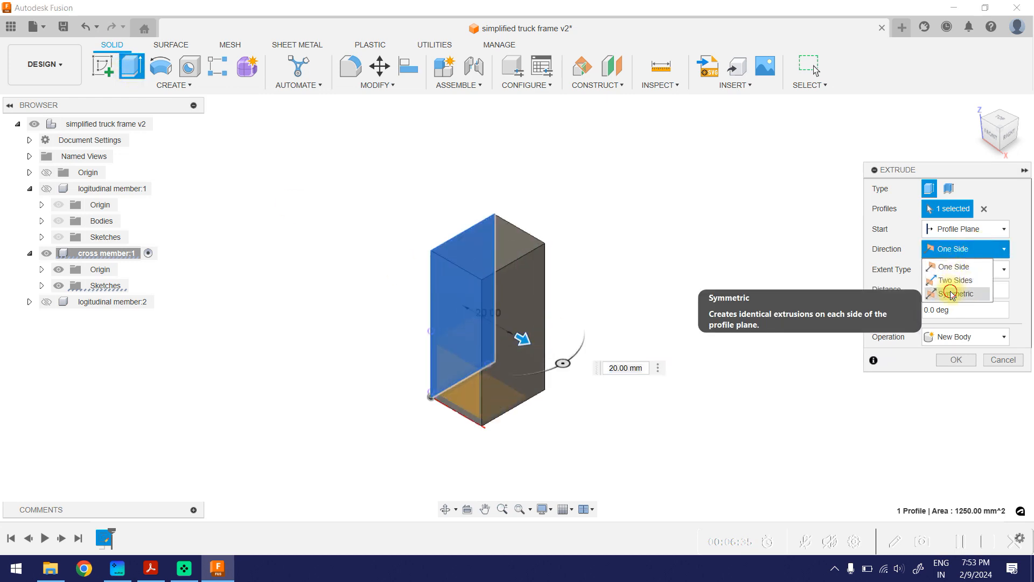
{"action": "left_click", "coordinate": [951, 294]}
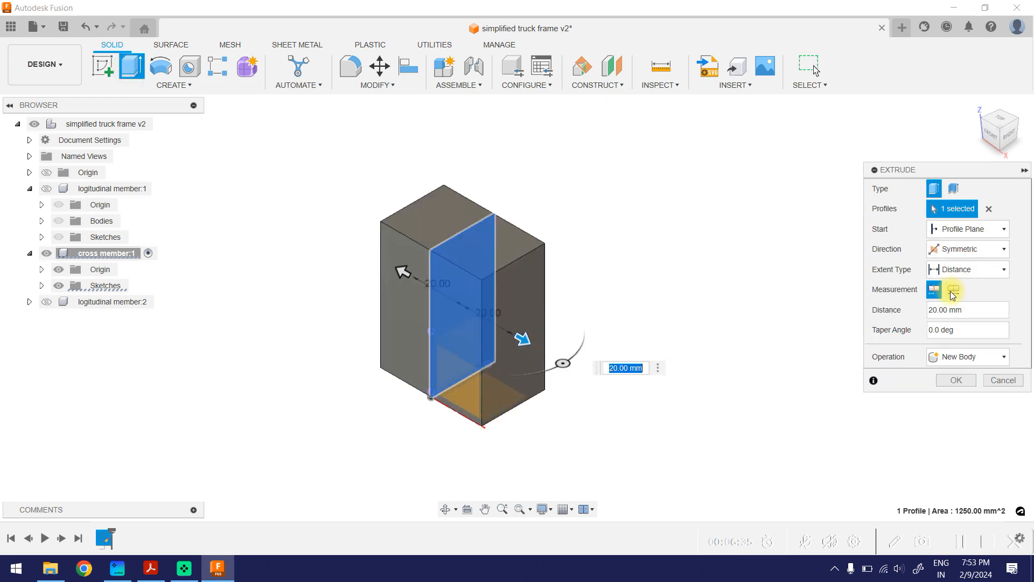
{"action": "left_click", "coordinate": [151, 568]}
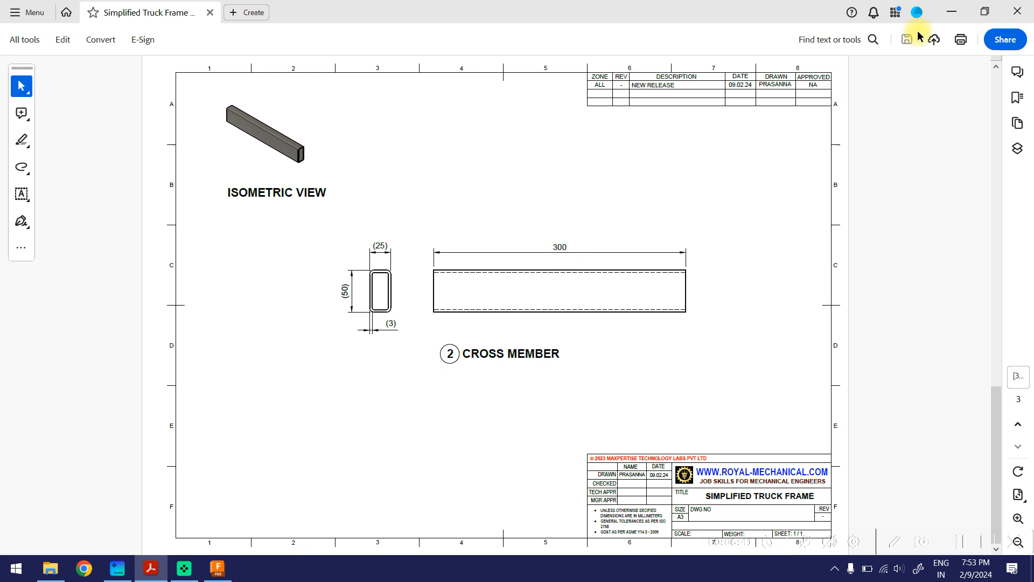
{"action": "left_click", "coordinate": [951, 11]}
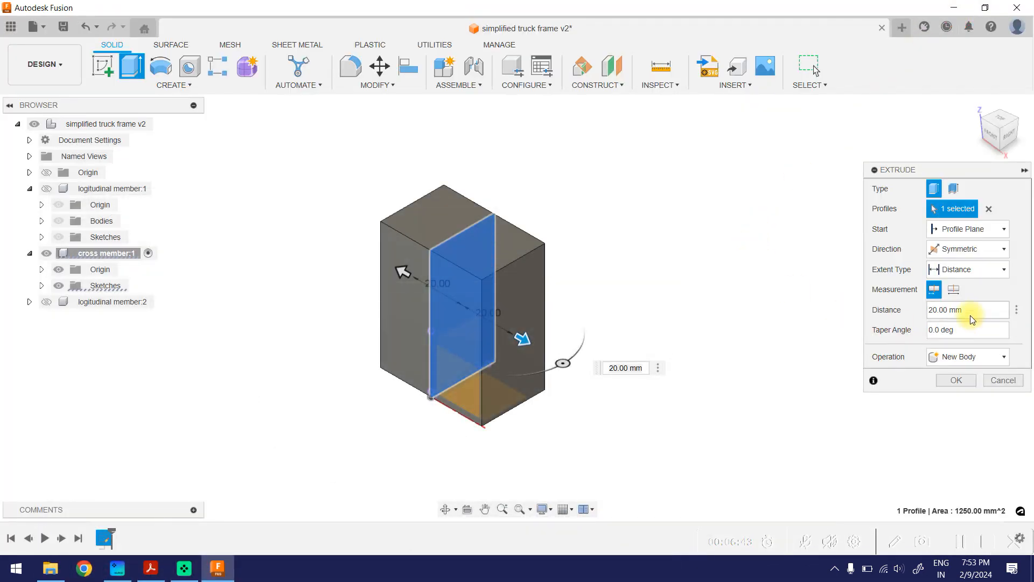
{"action": "left_click_drag", "start_coordinate": [970, 310], "coordinate": [933, 312]}
{"action": "type", "text": "150"}
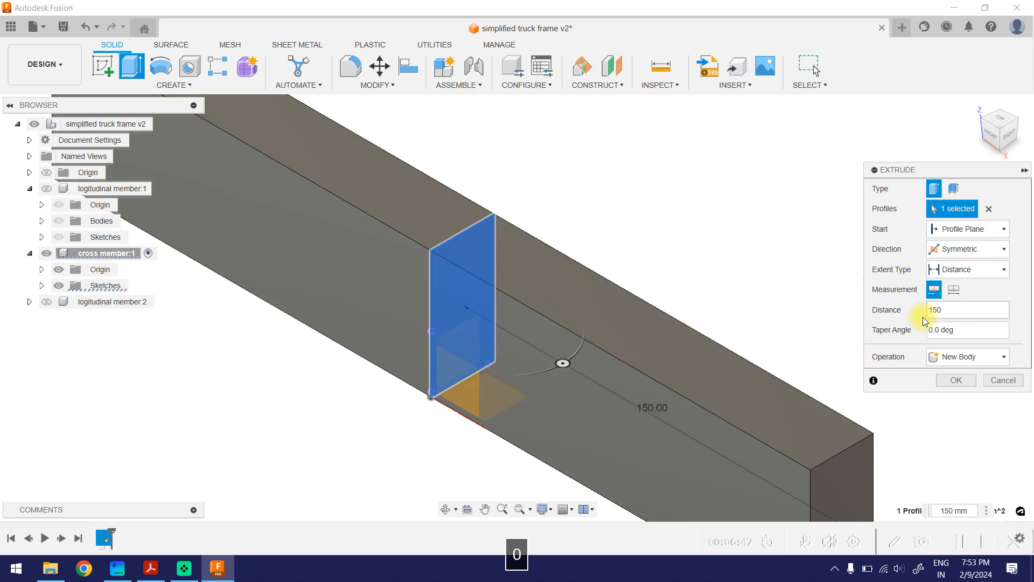
{"action": "scroll", "coordinate": [676, 289], "scroll_direction": "down", "scroll_amount": 5}
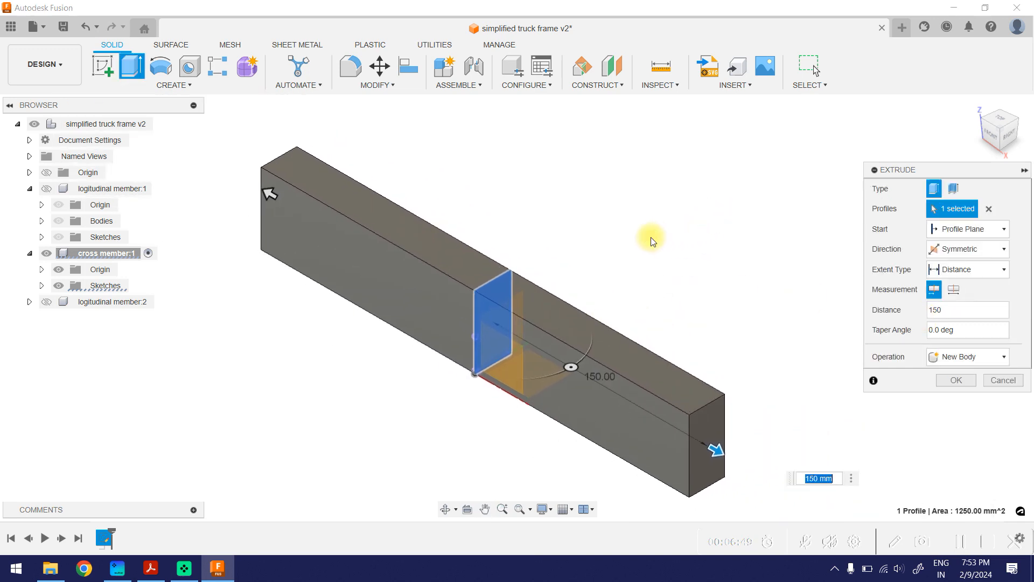
{"action": "left_click", "coordinate": [945, 379]}
{"action": "middle_click_drag", "start_coordinate": [769, 323], "coordinate": [748, 294]}
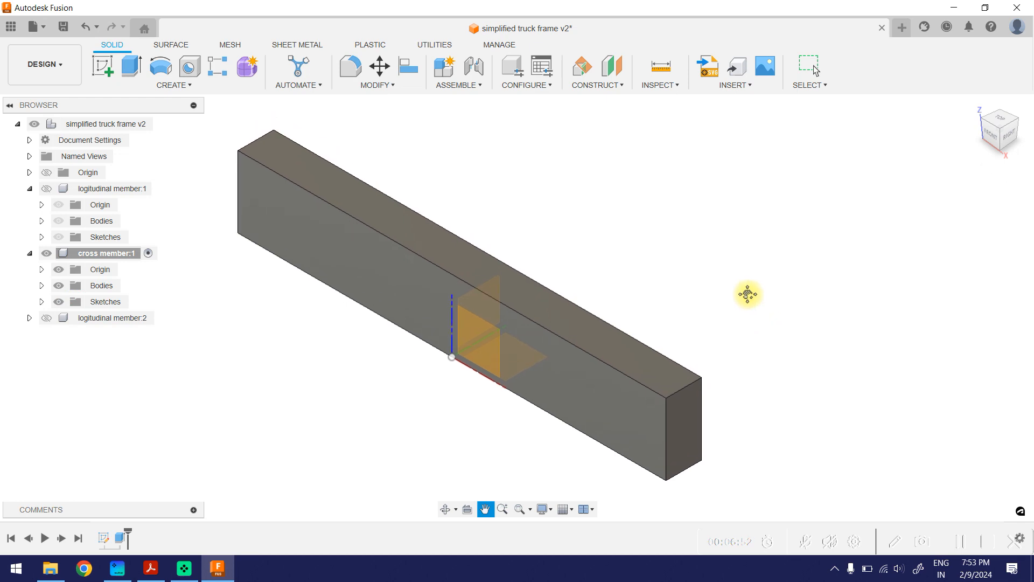
Fillet the four long edges of the cross member with a constant 5 mm radius
{"action": "left_click", "coordinate": [351, 67]}
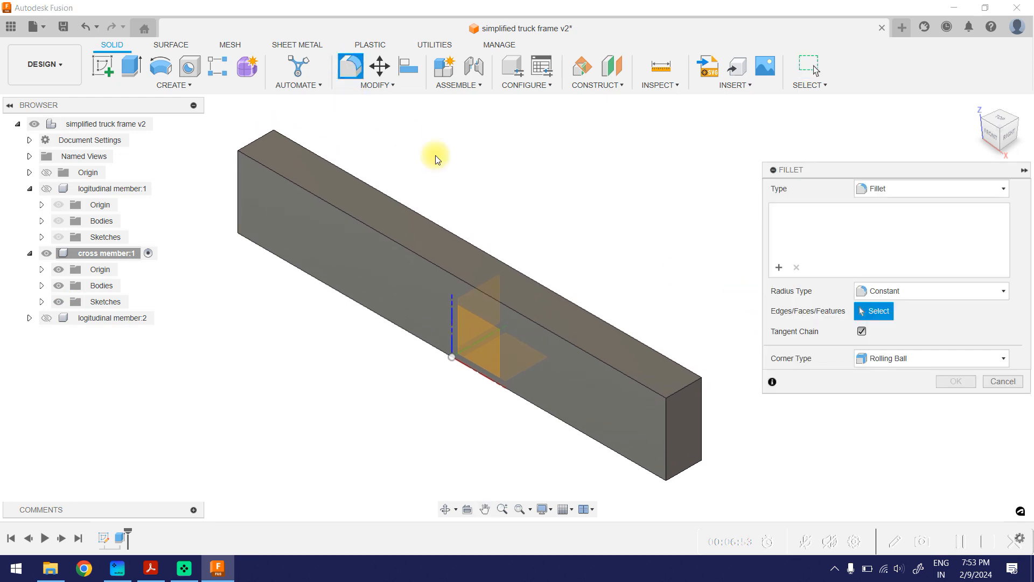
{"action": "left_click", "coordinate": [565, 341]}
{"action": "left_click", "coordinate": [597, 311]}
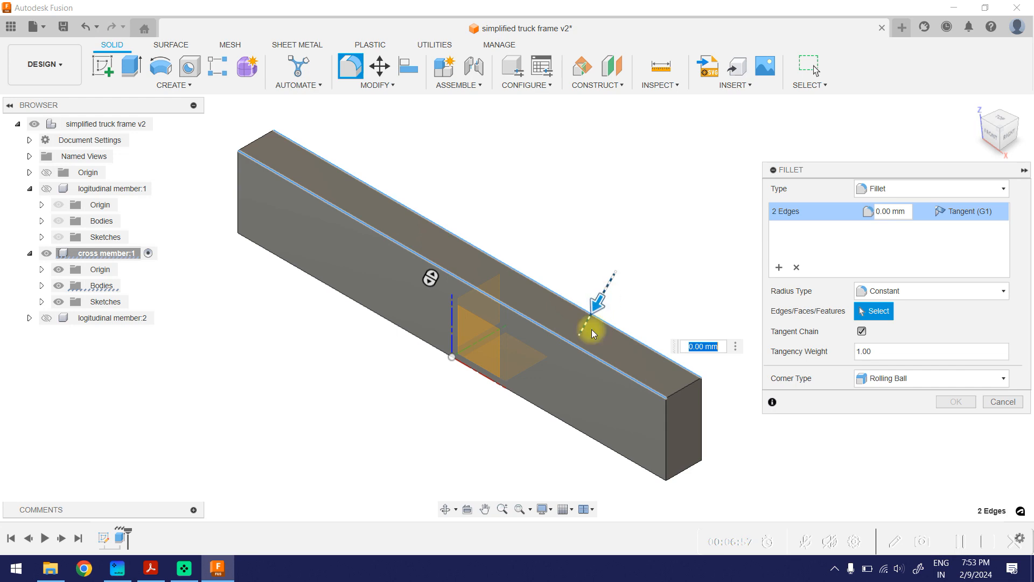
{"action": "left_click", "coordinate": [570, 425]}
{"action": "middle_click_drag", "start_coordinate": [706, 425], "coordinate": [629, 272]}
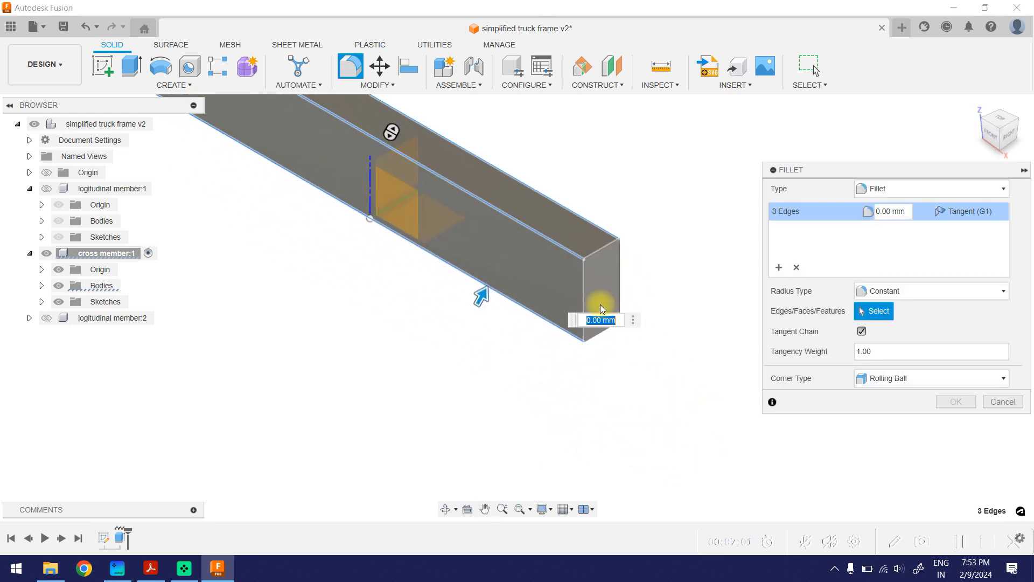
{"action": "scroll", "coordinate": [600, 304], "scroll_direction": "up", "scroll_amount": 2}
{"action": "scroll", "coordinate": [634, 319], "scroll_direction": "up", "scroll_amount": 2}
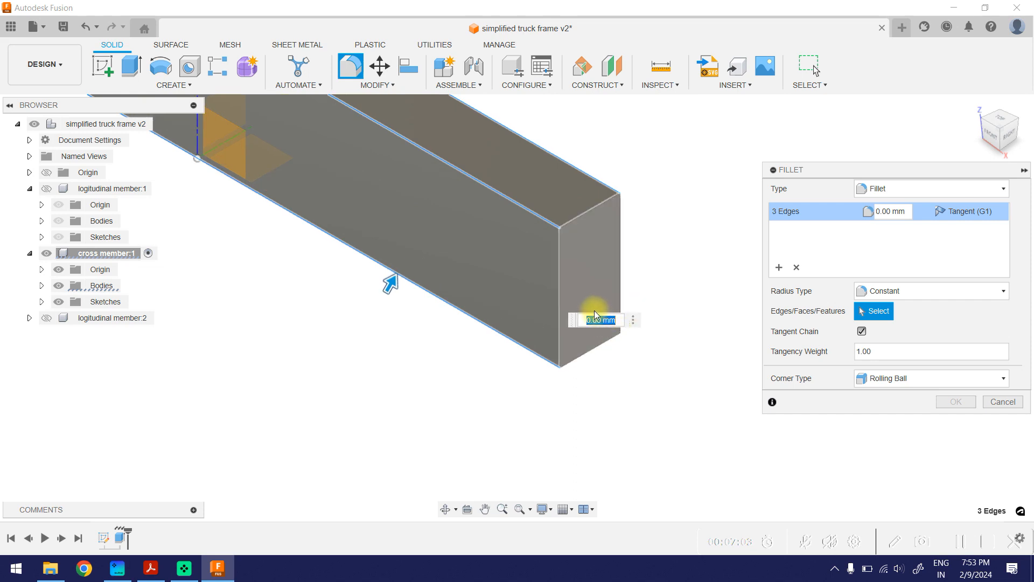
{"action": "left_click", "coordinate": [609, 339]}
{"action": "left_click", "coordinate": [626, 376]}
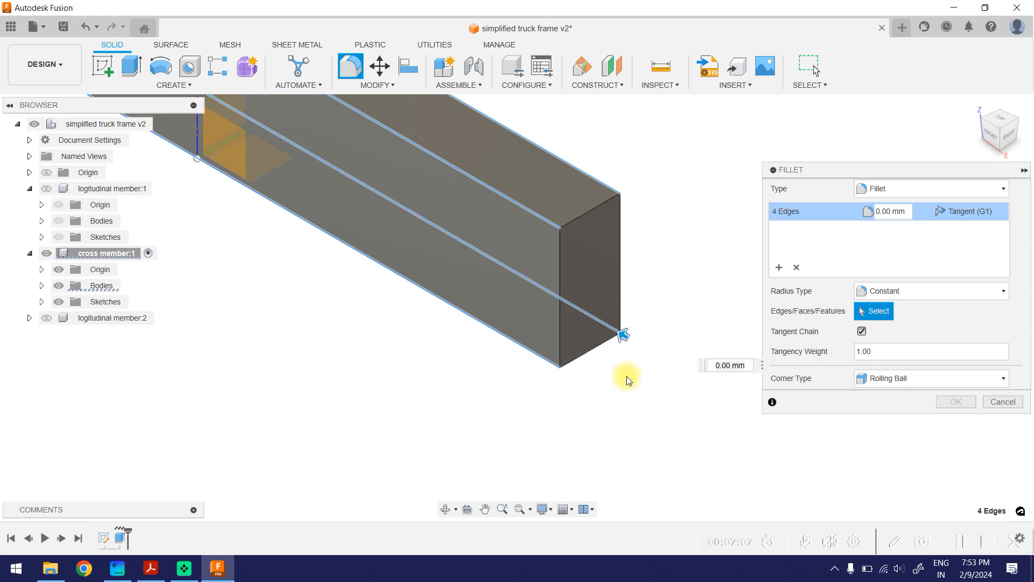
{"action": "scroll", "coordinate": [641, 323], "scroll_direction": "down", "scroll_amount": 2}
{"action": "middle_click_drag", "start_coordinate": [662, 269], "coordinate": [649, 293]}
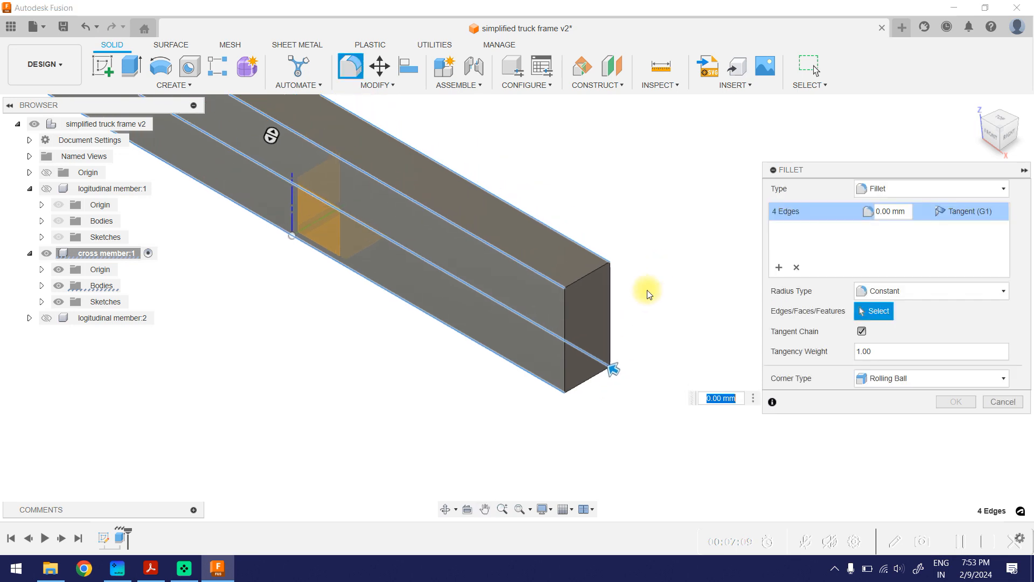
{"action": "type", "text": "5"}
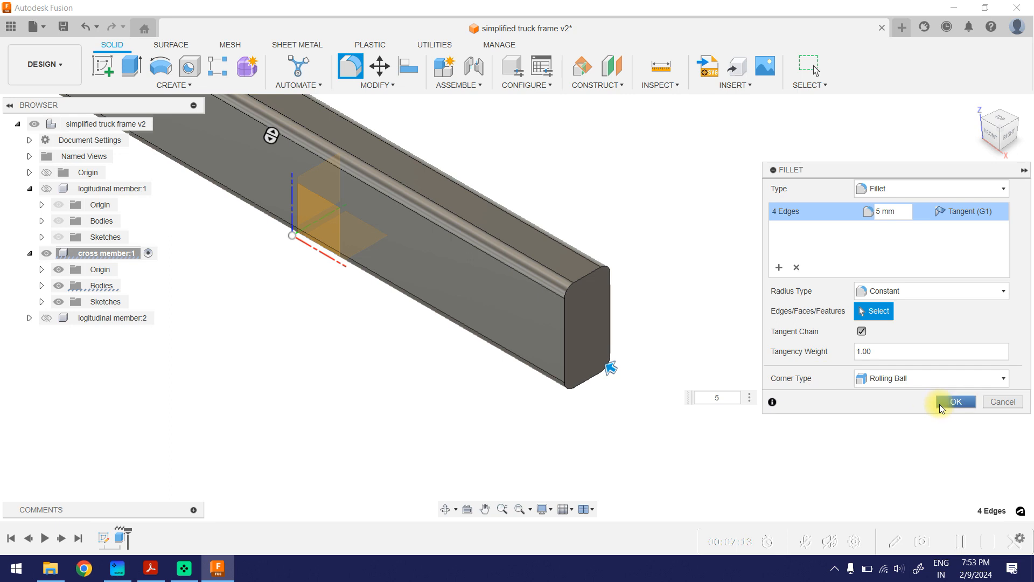
{"action": "left_click", "coordinate": [947, 404]}
{"action": "middle_click_drag", "start_coordinate": [677, 275], "coordinate": [733, 325]}
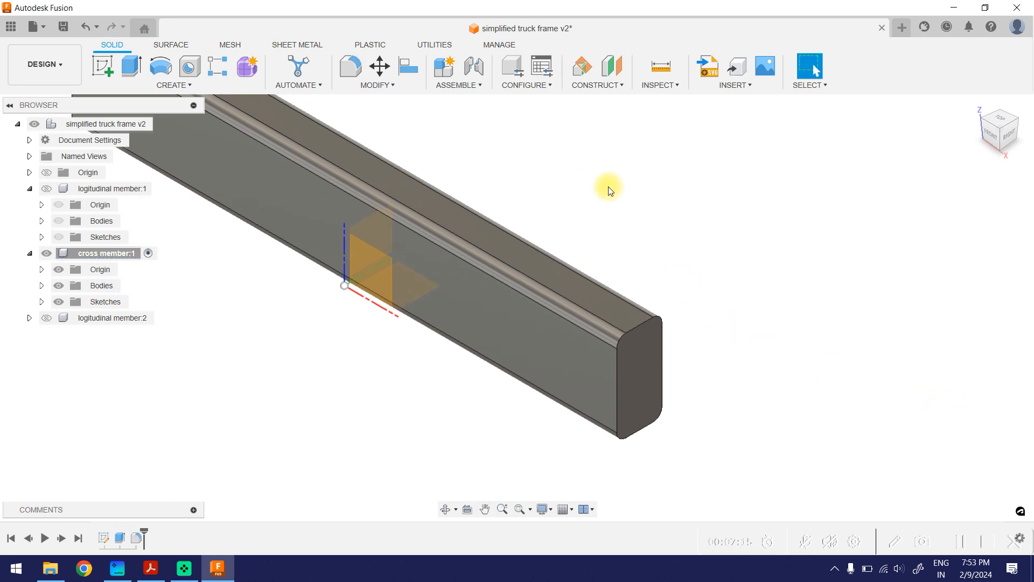
Start a Shell on the cross member with its two opposite end faces selected for removal
{"action": "left_click", "coordinate": [375, 92]}
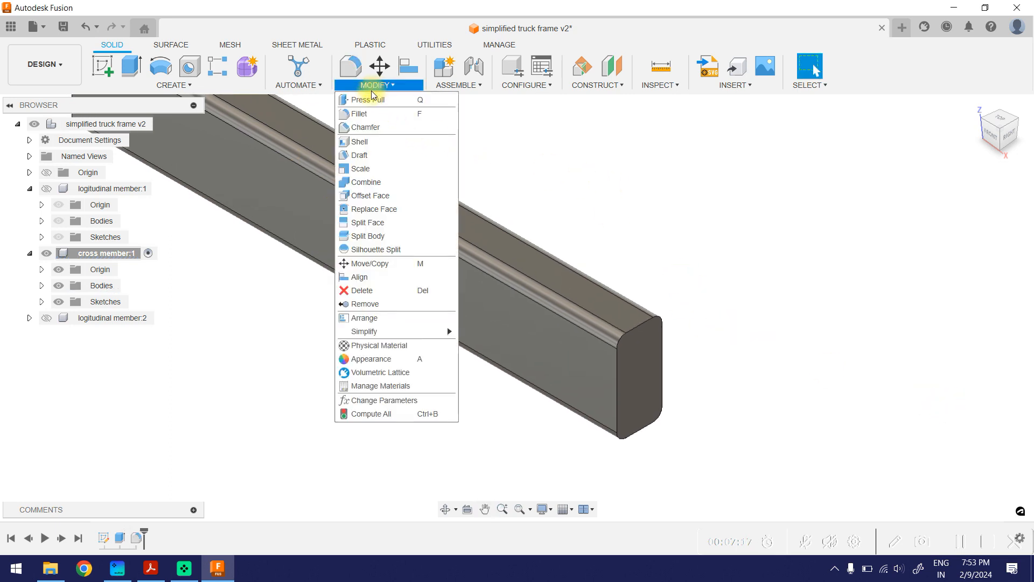
{"action": "left_click", "coordinate": [366, 142]}
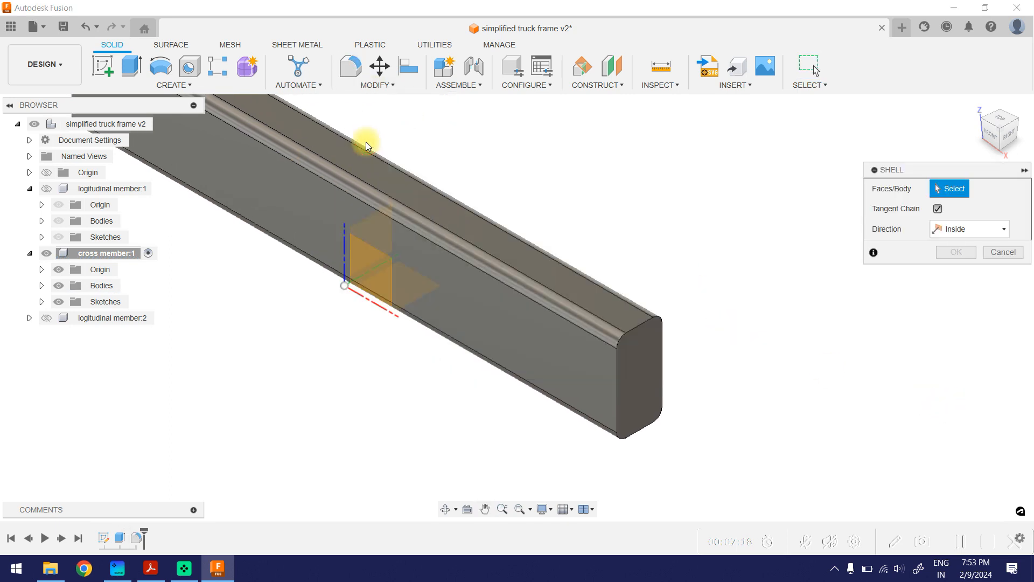
{"action": "left_click", "coordinate": [642, 354]}
{"action": "scroll", "coordinate": [645, 300], "scroll_direction": "down", "scroll_amount": 3}
{"action": "middle_click_drag", "start_coordinate": [480, 172], "coordinate": [604, 248]}
{"action": "scroll", "coordinate": [374, 210], "scroll_direction": "up", "scroll_amount": 3}
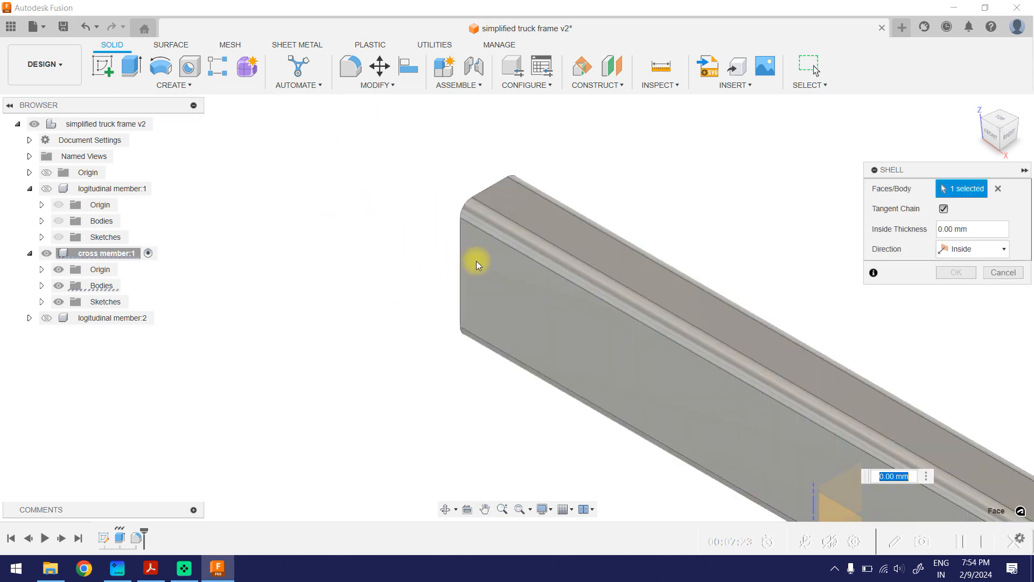
{"action": "left_click", "coordinate": [478, 260]}
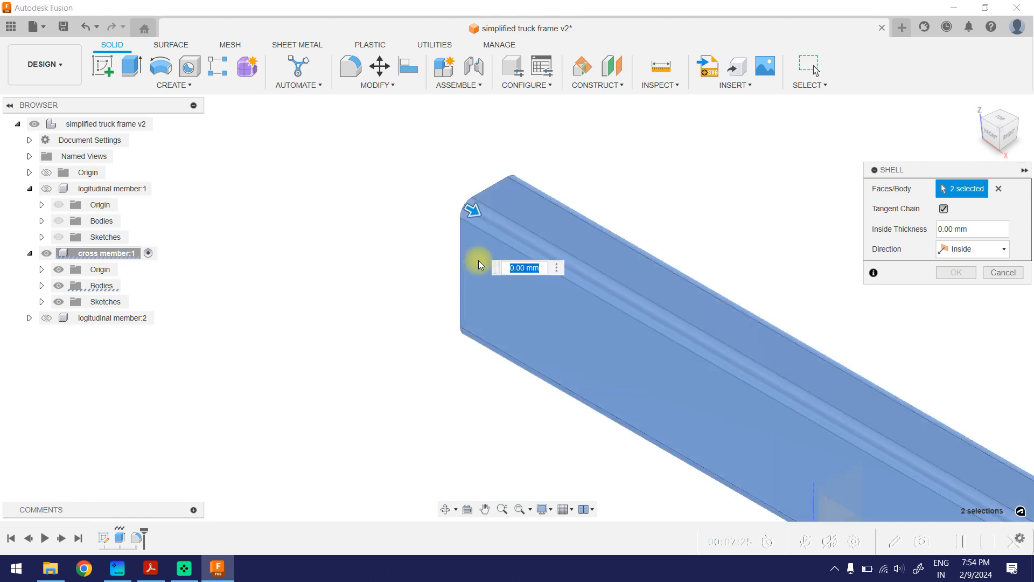
{"action": "left_click", "coordinate": [478, 261]}
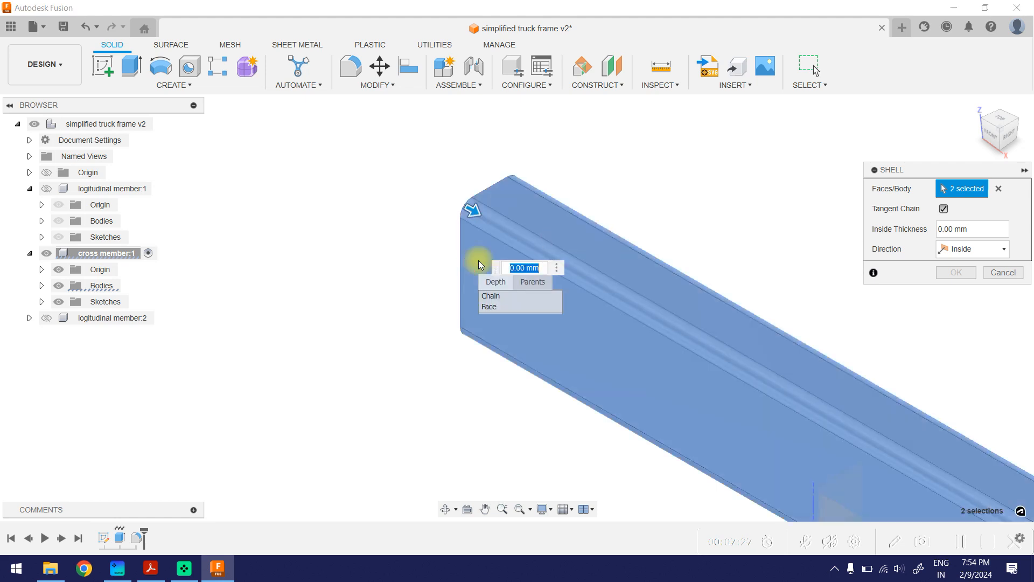
{"action": "left_click", "coordinate": [492, 306]}
{"action": "middle_click_drag", "start_coordinate": [438, 242], "coordinate": [362, 217]}
{"action": "left_click", "coordinate": [543, 347]}
{"action": "scroll", "coordinate": [301, 348], "scroll_direction": "down", "scroll_amount": 3}
{"action": "middle_click_drag", "start_coordinate": [660, 300], "coordinate": [644, 226]}
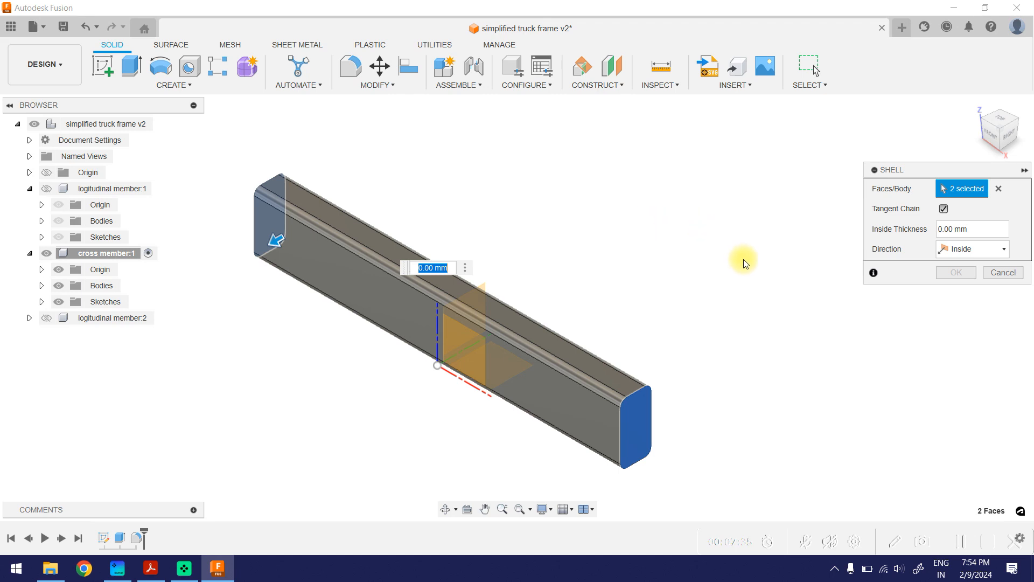
Set the shell's inside thickness to 3 mm and apply it to the cross member
{"action": "left_click", "coordinate": [979, 228]}
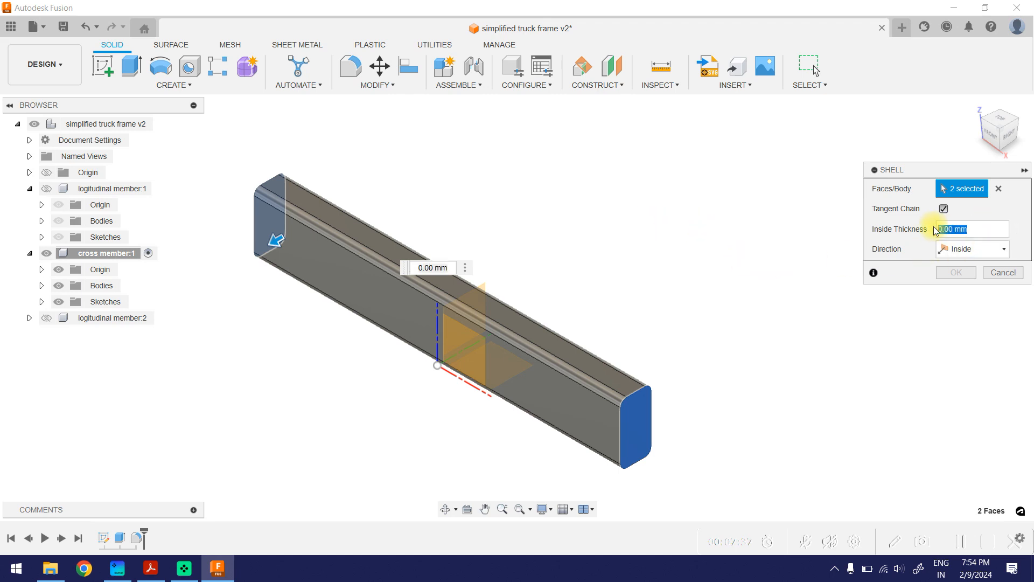
{"action": "type", "text": "3"}
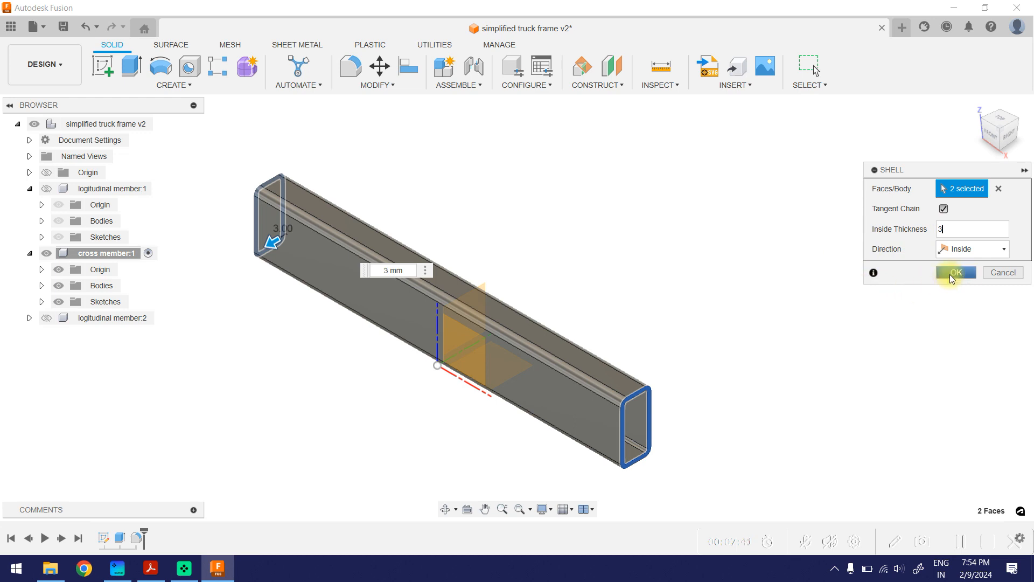
{"action": "left_click", "coordinate": [951, 273]}
Activate the top-level truck frame assembly and show both longitudinal members together with the cross member
{"action": "scroll", "coordinate": [687, 334], "scroll_direction": "down", "scroll_amount": 2}
{"action": "middle_click_drag", "start_coordinate": [706, 281], "coordinate": [632, 258]}
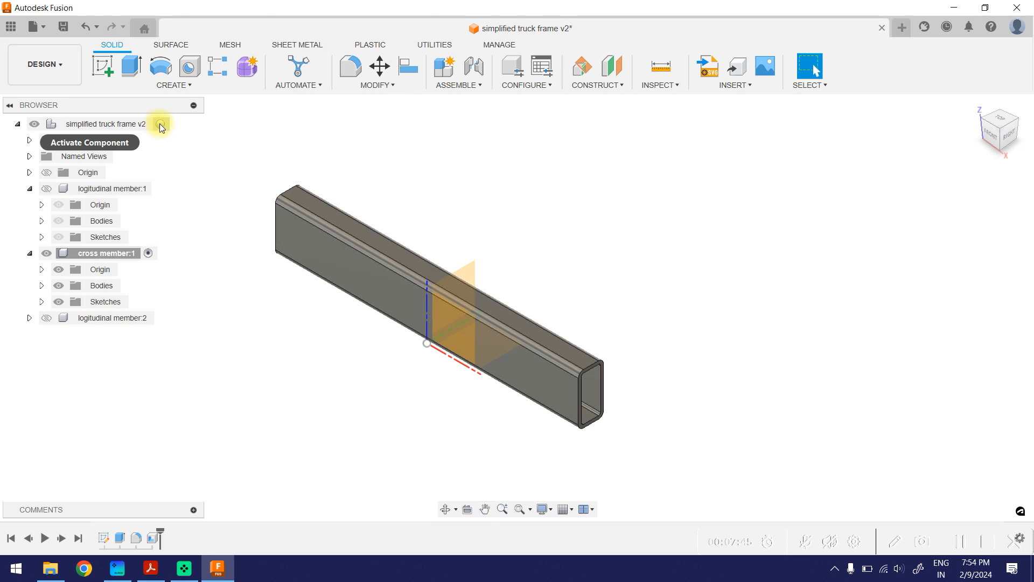
{"action": "left_click", "coordinate": [160, 124]}
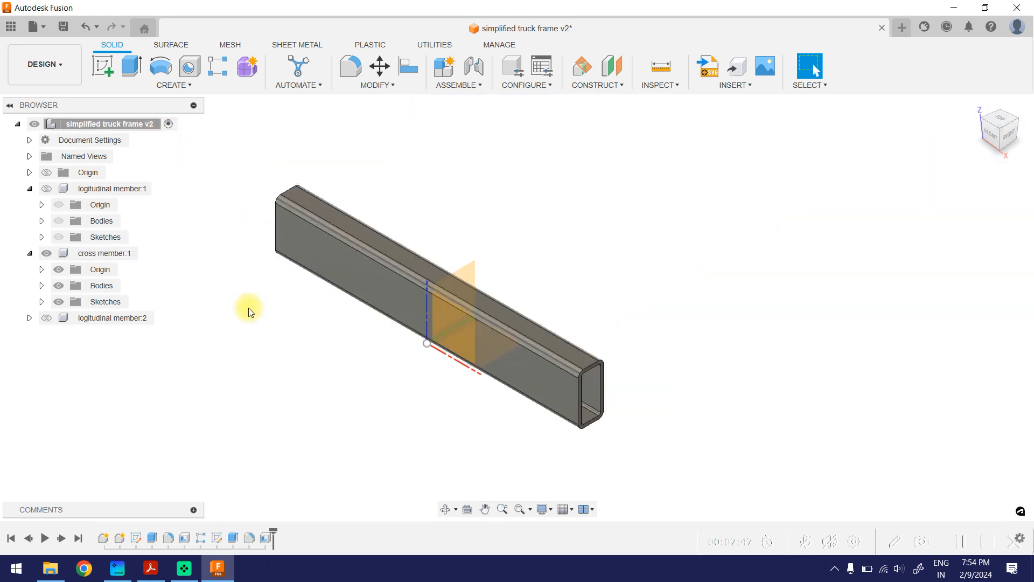
{"action": "left_click", "coordinate": [46, 189]}
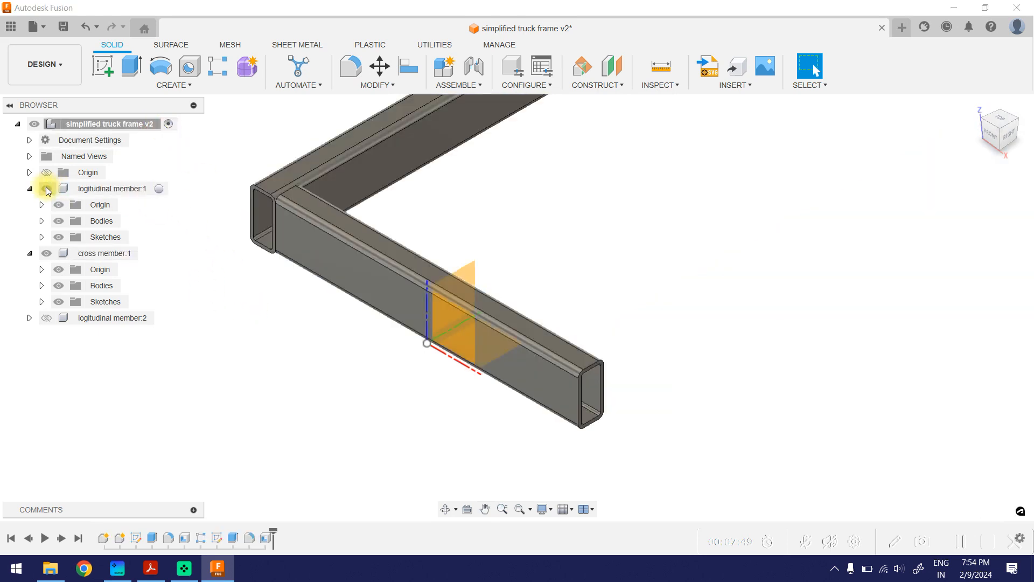
{"action": "left_click", "coordinate": [46, 318]}
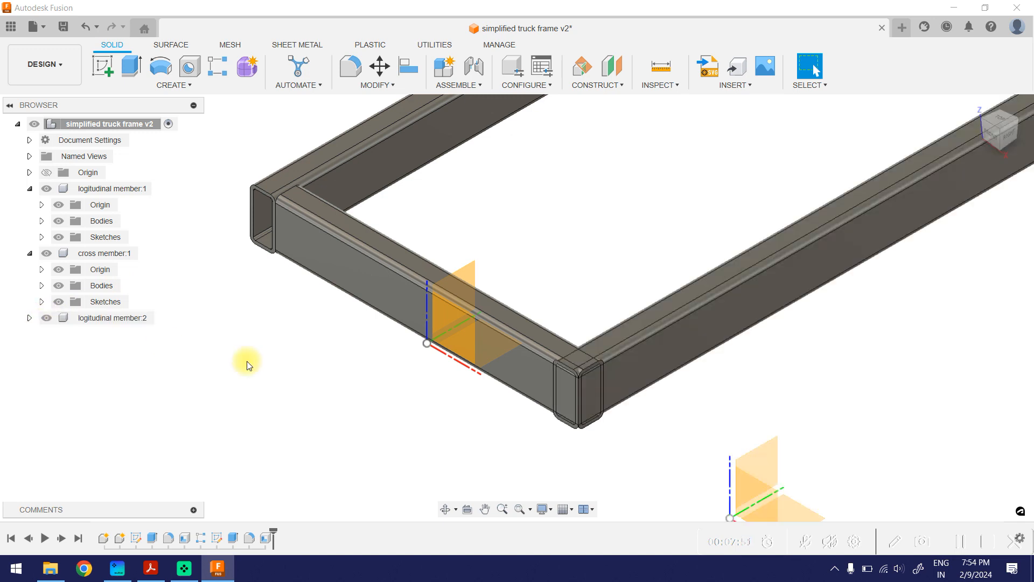
{"action": "scroll", "coordinate": [249, 365], "scroll_direction": "down", "scroll_amount": 2}
{"action": "scroll", "coordinate": [496, 304], "scroll_direction": "up", "scroll_amount": 3}
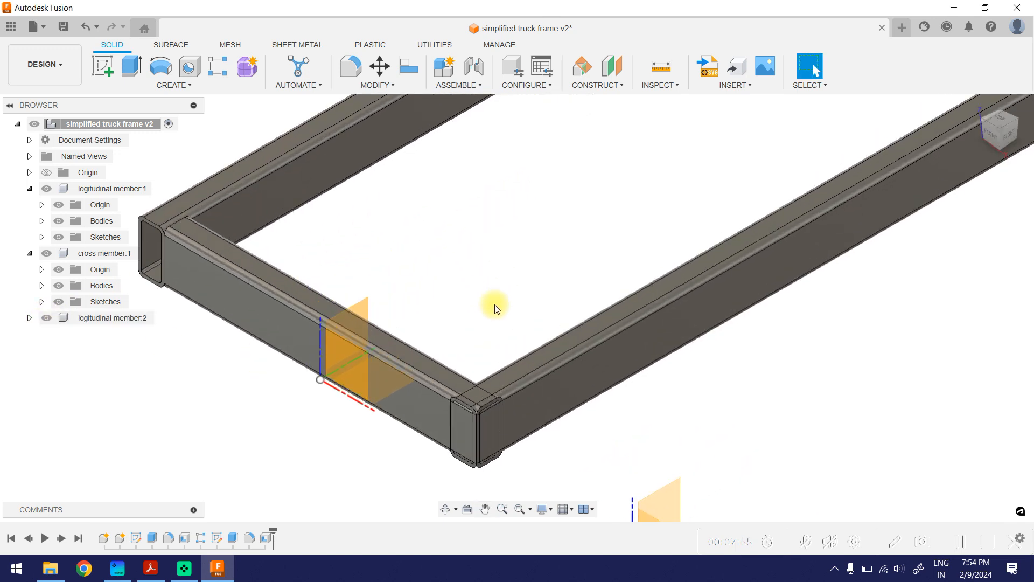
{"action": "scroll", "coordinate": [495, 305], "scroll_direction": "down", "scroll_amount": 2}
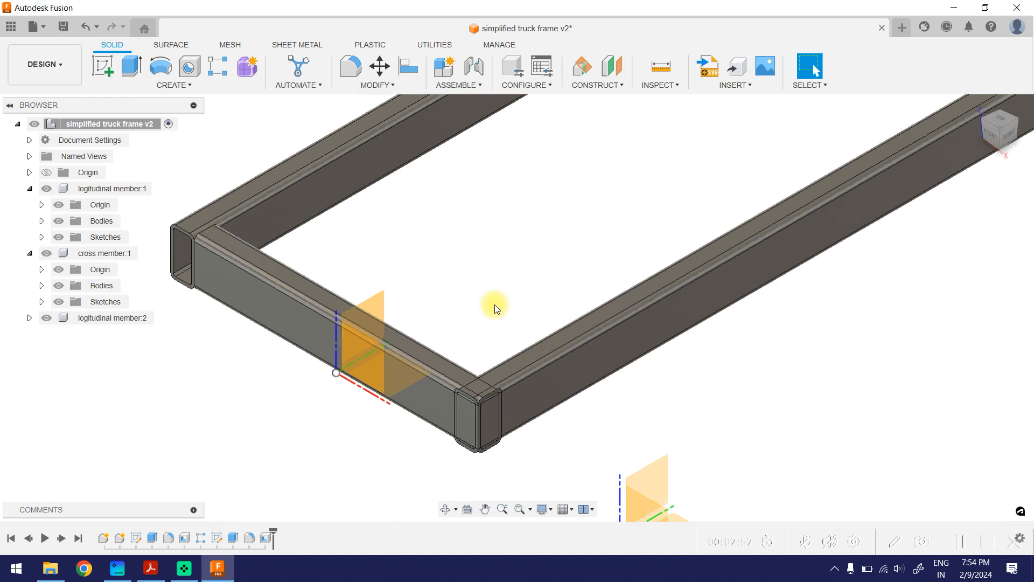
{"action": "mouse_move", "coordinate": [526, 267]}
{"action": "middle_mouse_down"}
{"action": "mouse_move", "coordinate": [527, 293]}
{"action": "mouse_move", "coordinate": [541, 268]}
{"action": "middle_mouse_up"}
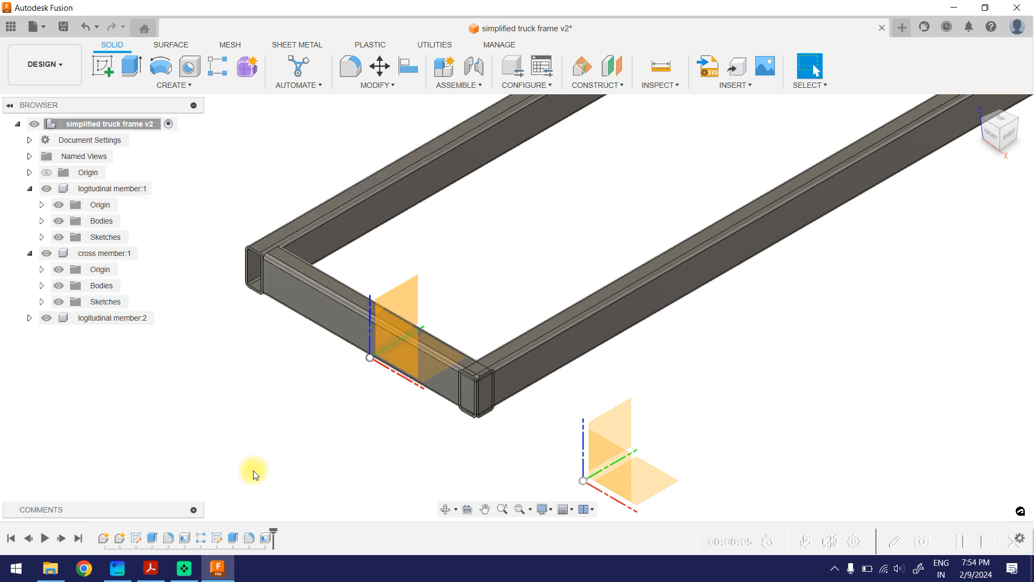
Edit the longitudinal member's rectangular pattern and set its Axis 1 distance to 325 mm
{"action": "left_click", "coordinate": [201, 538]}
{"action": "right_click", "coordinate": [200, 537]}
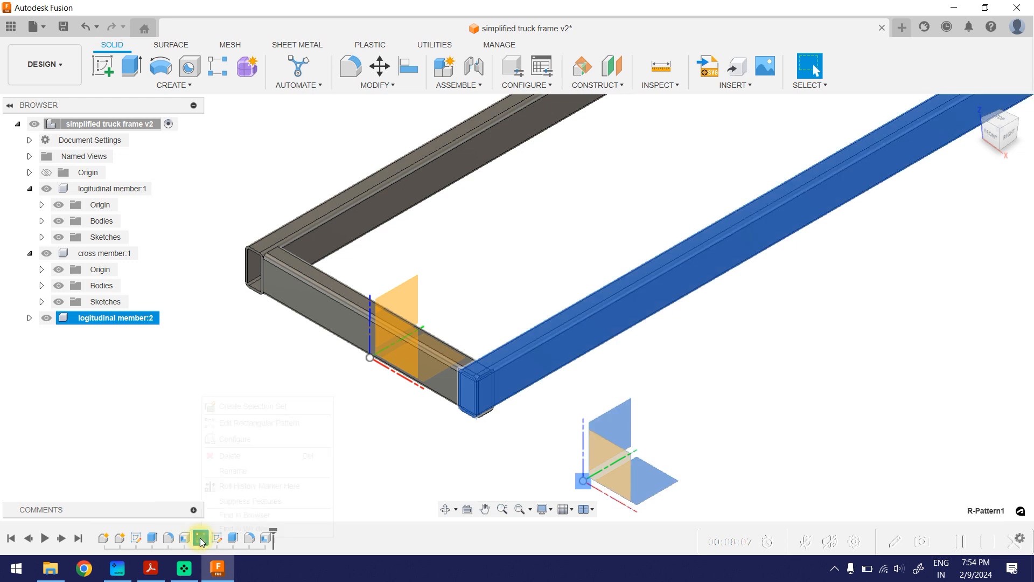
{"action": "left_click", "coordinate": [240, 424]}
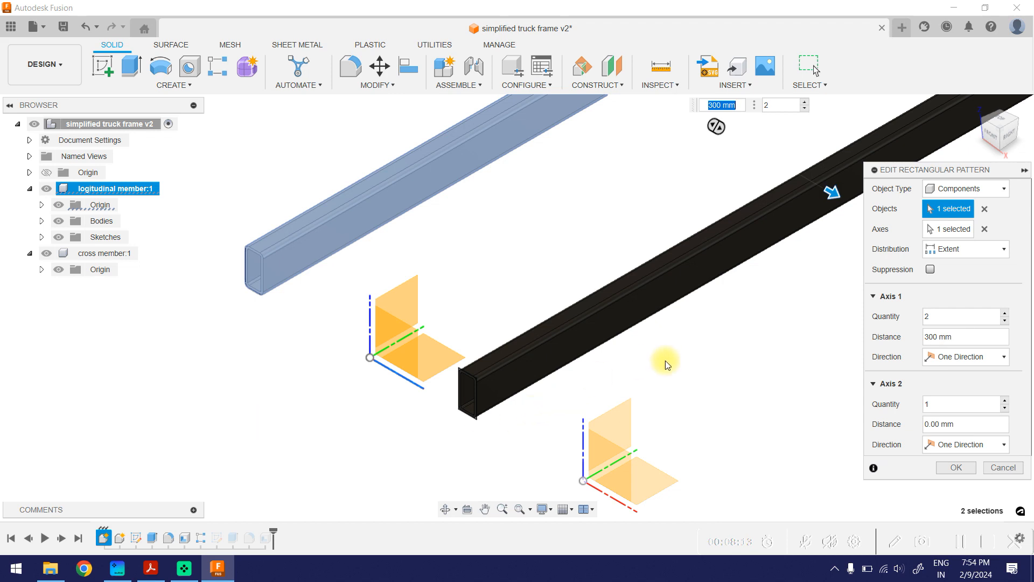
{"action": "left_click_drag", "start_coordinate": [959, 337], "coordinate": [936, 335]}
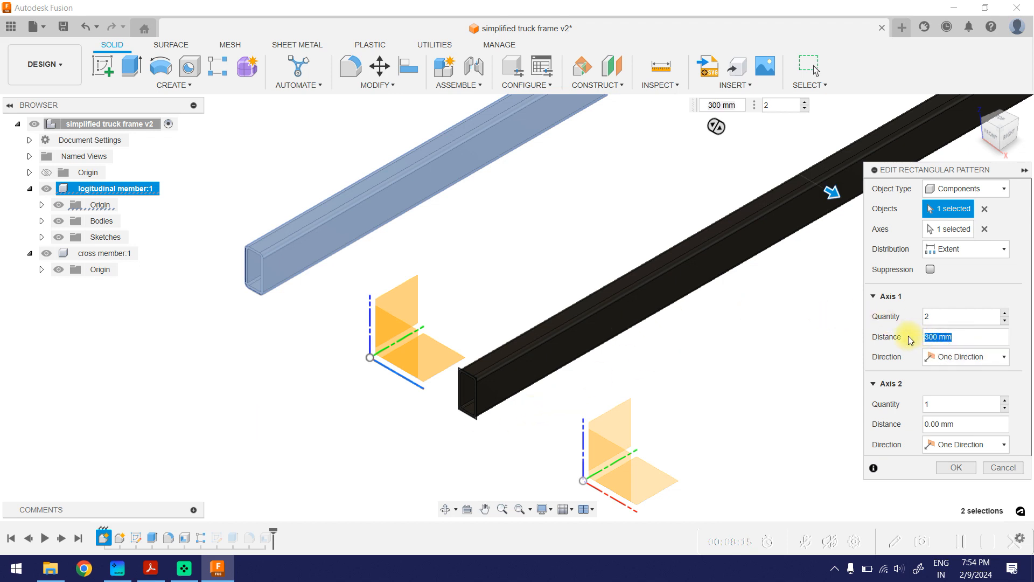
{"action": "type", "text": "325"}
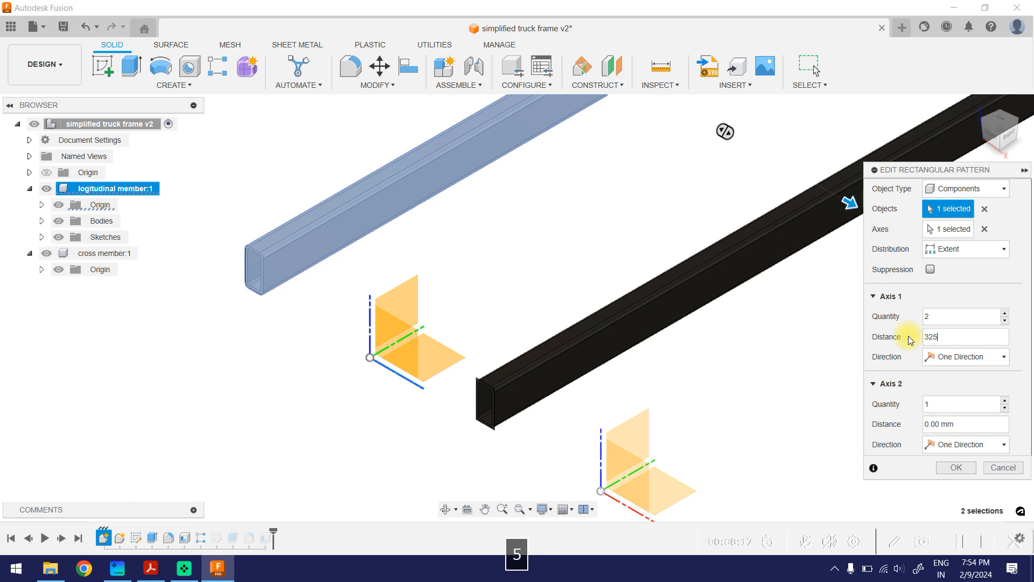
{"action": "left_click", "coordinate": [942, 464]}
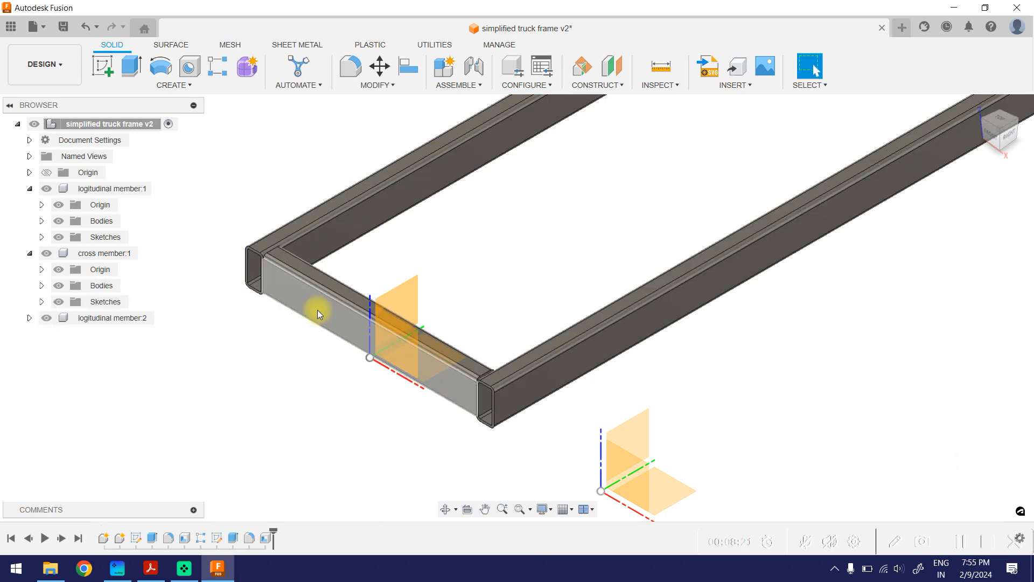
Start a rectangular component pattern of the cross member along the Y axis, parallel to the longitudinal members
{"action": "scroll", "coordinate": [565, 406], "scroll_direction": "up", "scroll_amount": 4}
{"action": "scroll", "coordinate": [560, 415], "scroll_direction": "down", "scroll_amount": 6}
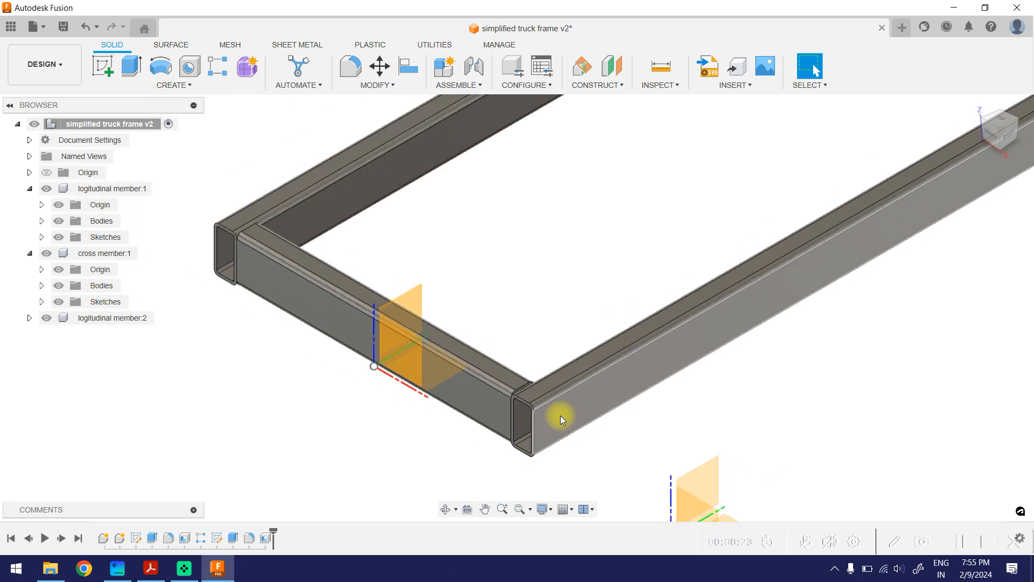
{"action": "mouse_move", "coordinate": [716, 404]}
{"action": "middle_mouse_down"}
{"action": "mouse_move", "coordinate": [744, 406]}
{"action": "mouse_move", "coordinate": [701, 413]}
{"action": "middle_mouse_up"}
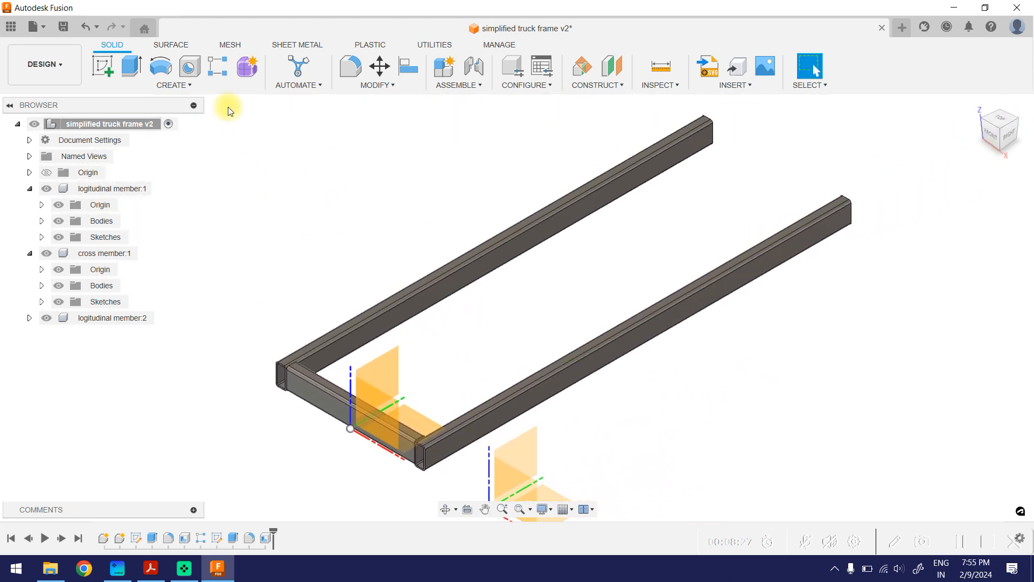
{"action": "left_click", "coordinate": [218, 68]}
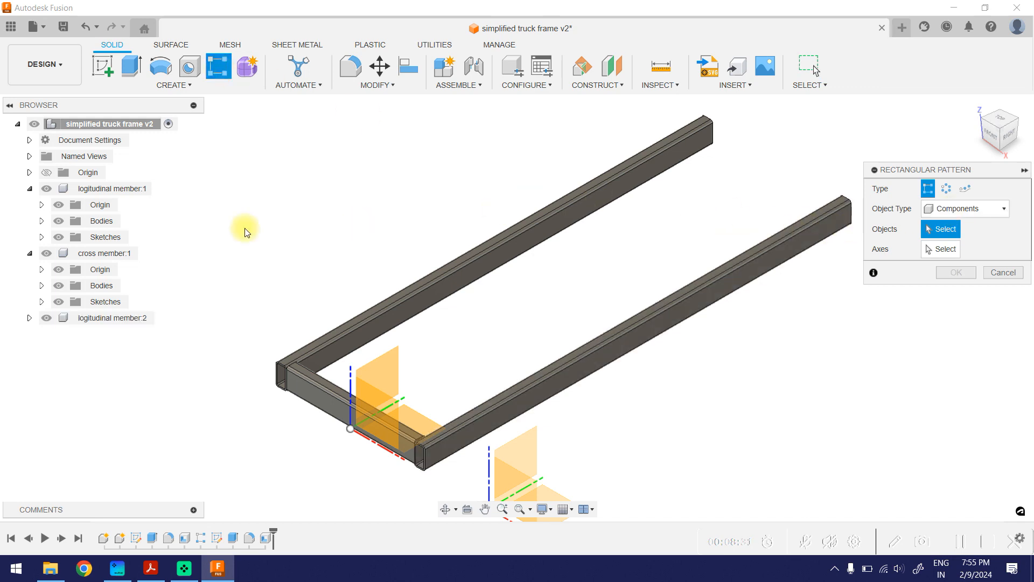
{"action": "left_click", "coordinate": [132, 253]}
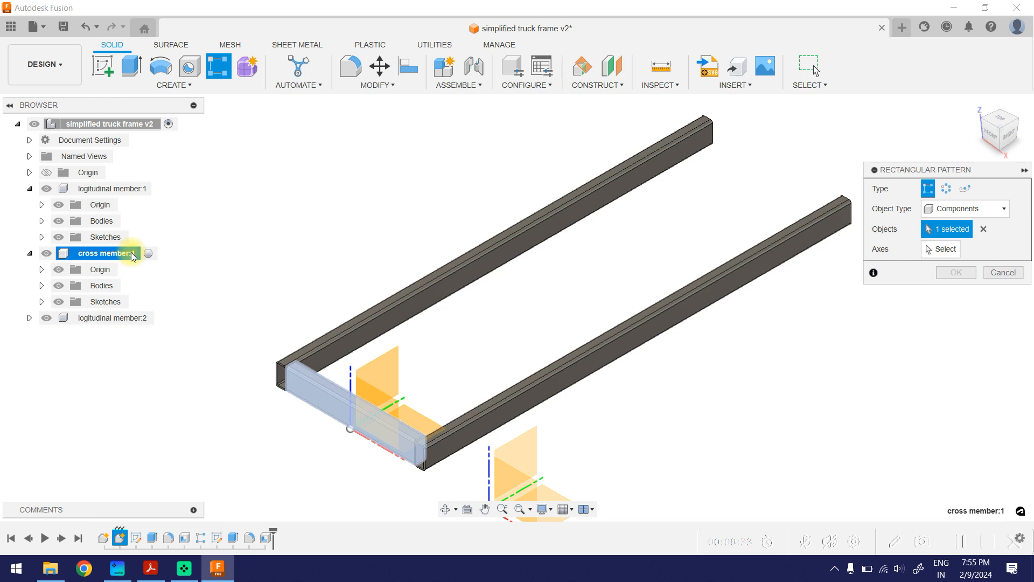
{"action": "left_click", "coordinate": [941, 249]}
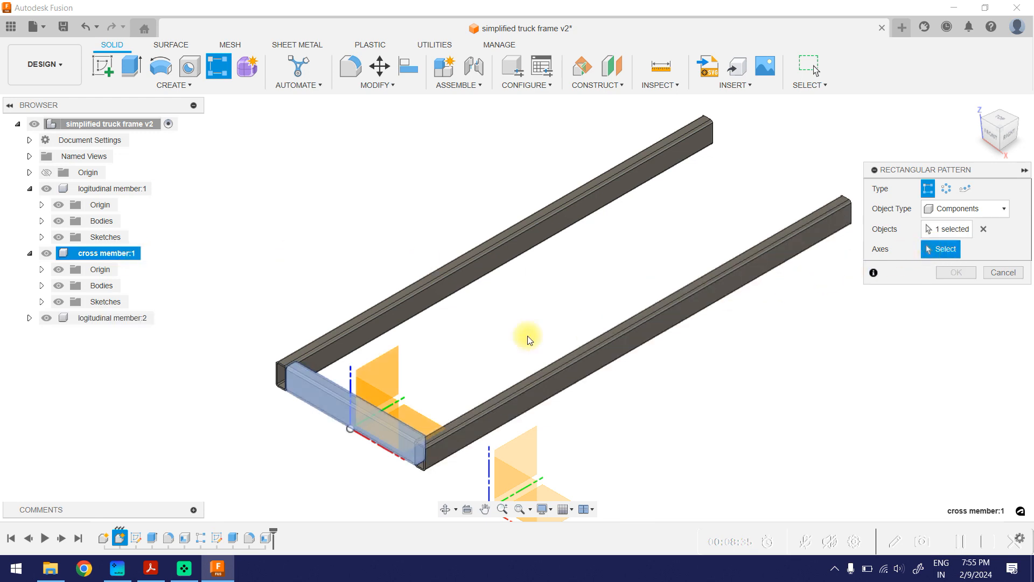
{"action": "scroll", "coordinate": [407, 396], "scroll_direction": "up", "scroll_amount": 1}
{"action": "left_click", "coordinate": [393, 410]}
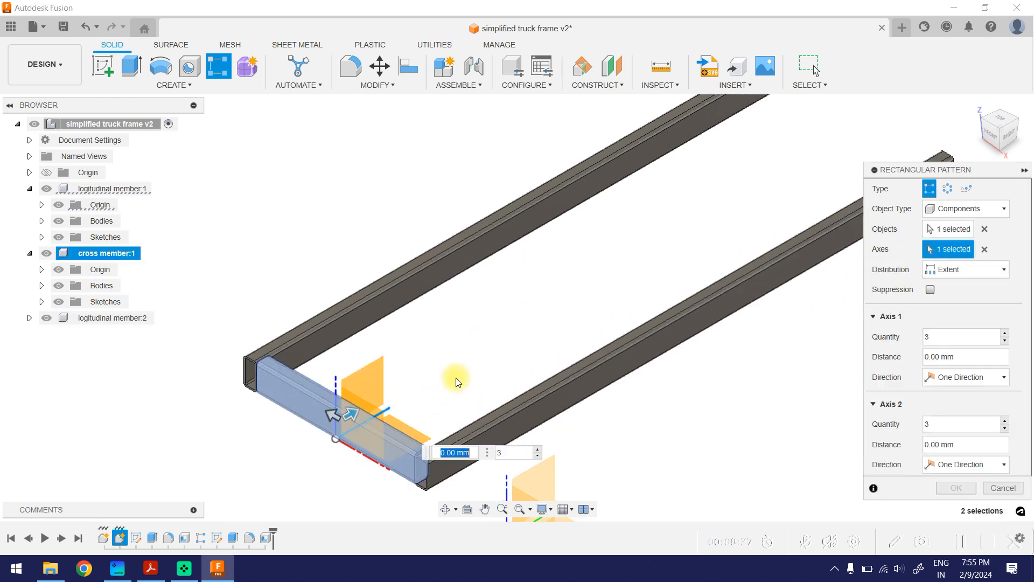
Extend the cross member pattern toward the far end of the frame and set its Axis 1 distance to 975 mm
{"action": "left_click_drag", "start_coordinate": [350, 413], "coordinate": [694, 178]}
{"action": "scroll", "coordinate": [600, 258], "scroll_direction": "down", "scroll_amount": 2}
{"action": "middle_click_drag", "start_coordinate": [720, 155], "coordinate": [549, 246]}
{"action": "left_click_drag", "start_coordinate": [516, 309], "coordinate": [638, 246]}
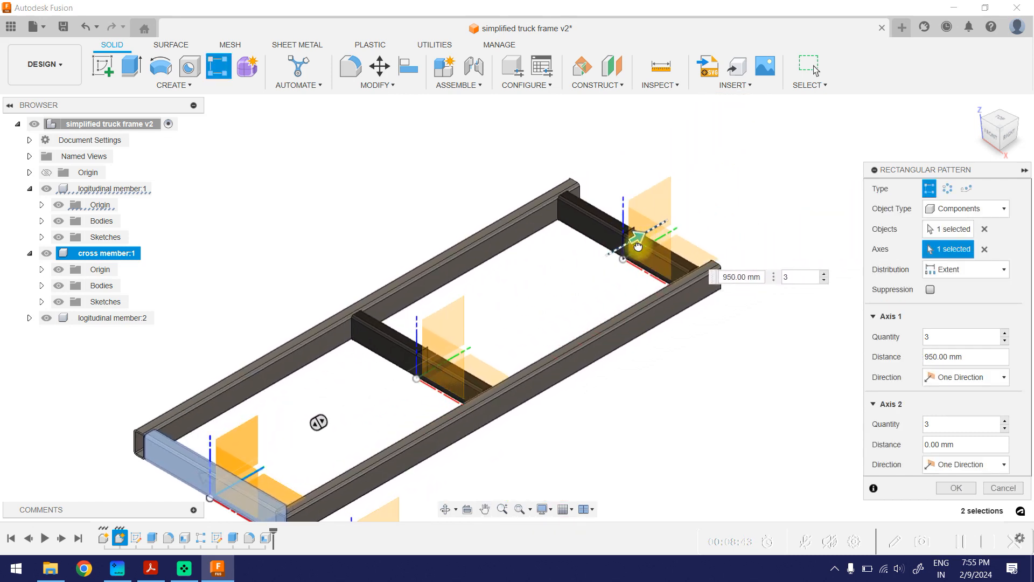
{"action": "left_click", "coordinate": [656, 236]}
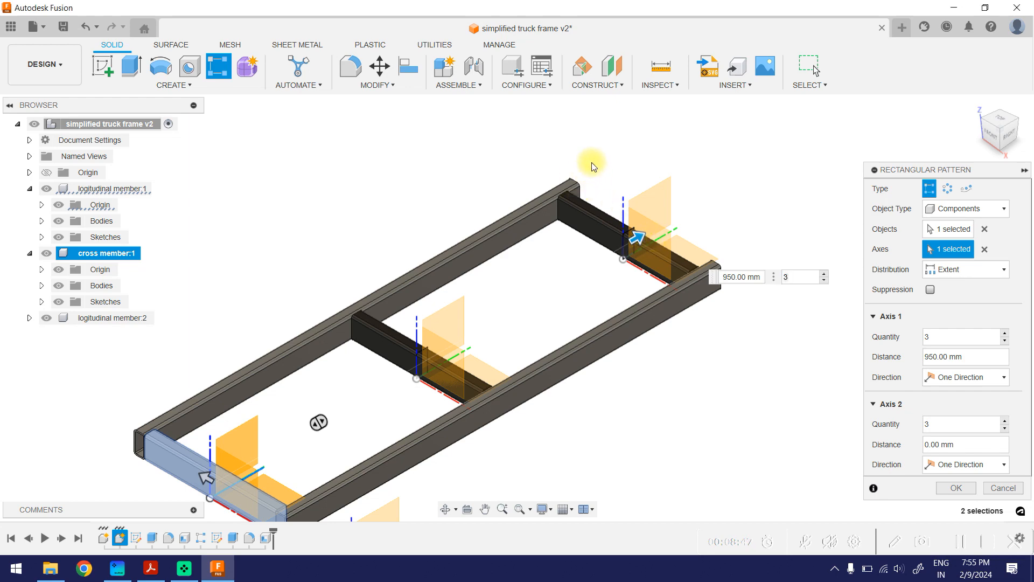
{"action": "scroll", "coordinate": [591, 166], "scroll_direction": "up", "scroll_amount": 5}
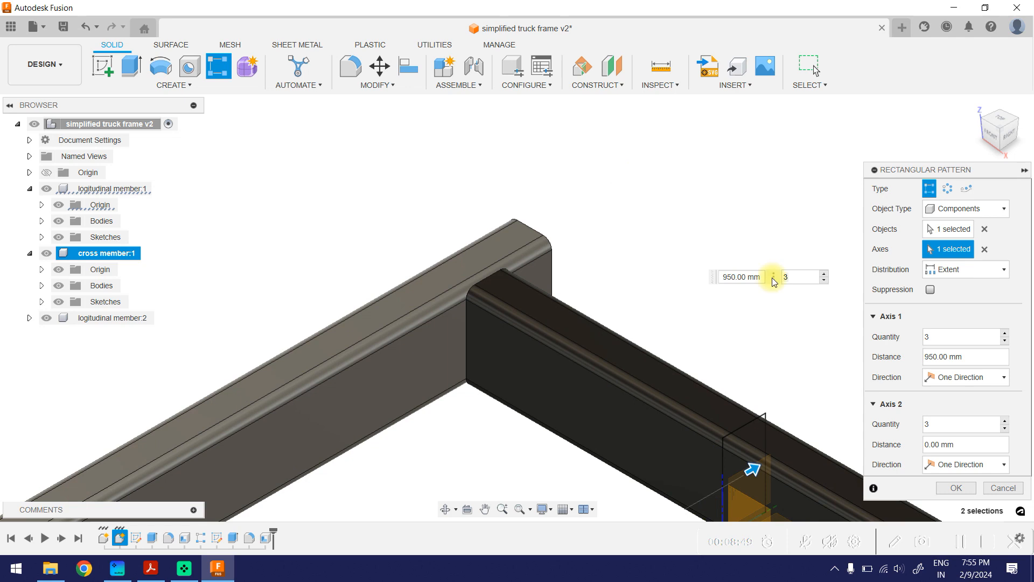
{"action": "left_click_drag", "start_coordinate": [971, 355], "coordinate": [934, 354]}
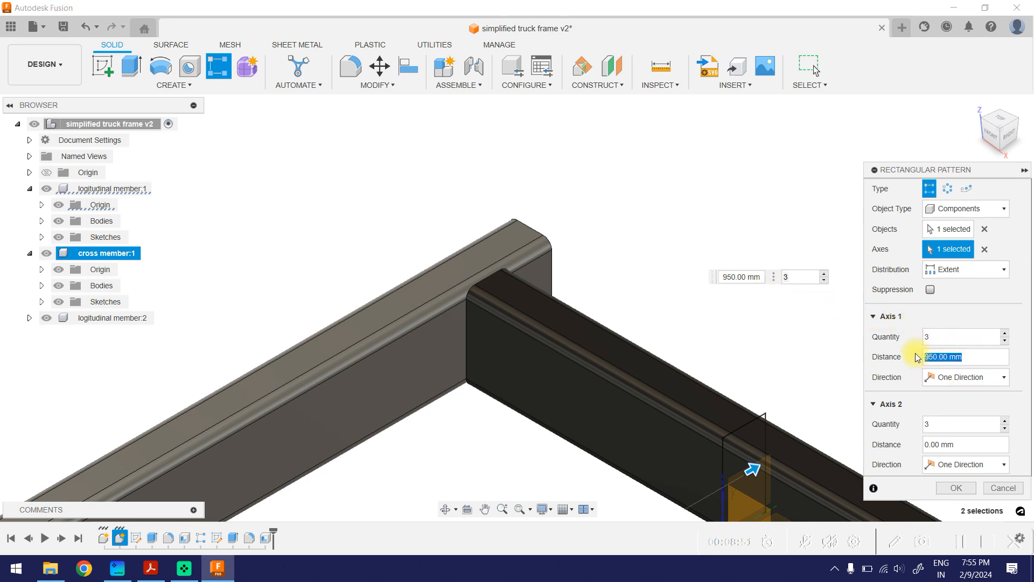
{"action": "type", "text": "975"}
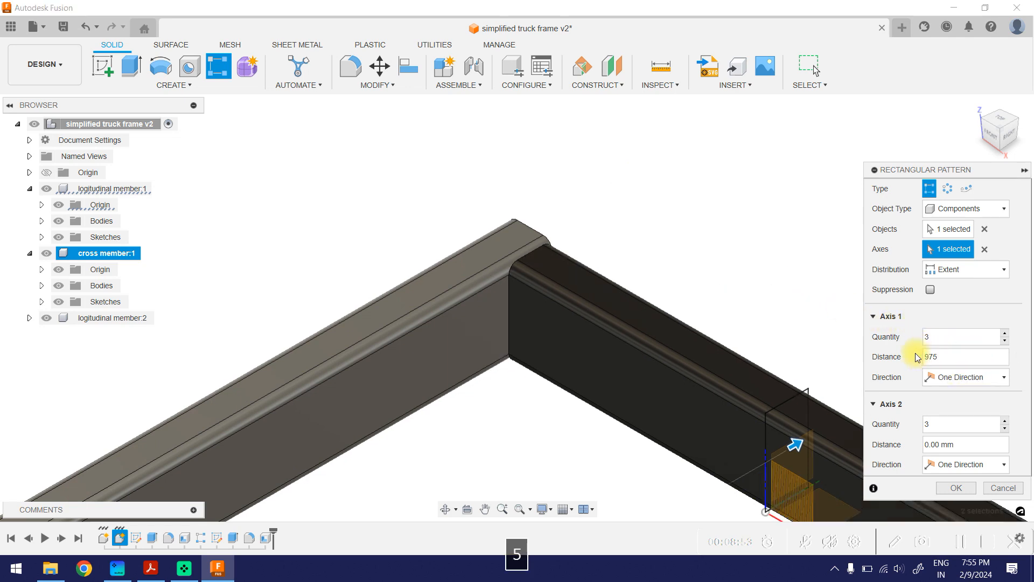
Examine from the opposite side how the last patterned cross member meets the far ends of the longitudinal members
{"action": "scroll", "coordinate": [494, 245], "scroll_direction": "down", "scroll_amount": 5}
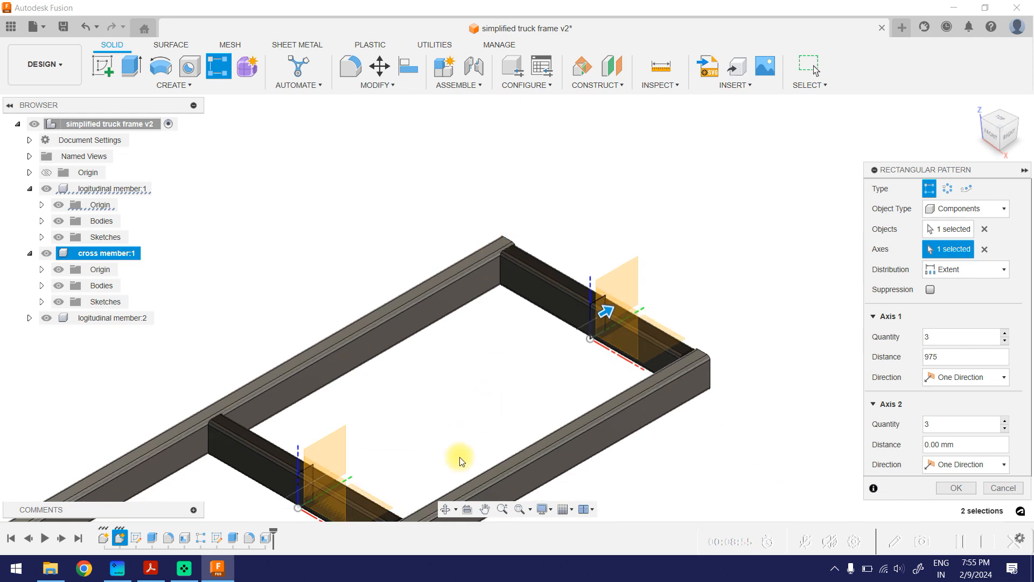
{"action": "left_click", "coordinate": [446, 508]}
{"action": "left_click_drag", "start_coordinate": [716, 346], "coordinate": [682, 408]}
{"action": "middle_click_drag", "start_coordinate": [682, 408], "coordinate": [474, 177]}
{"action": "scroll", "coordinate": [594, 361], "scroll_direction": "up", "scroll_amount": 6}
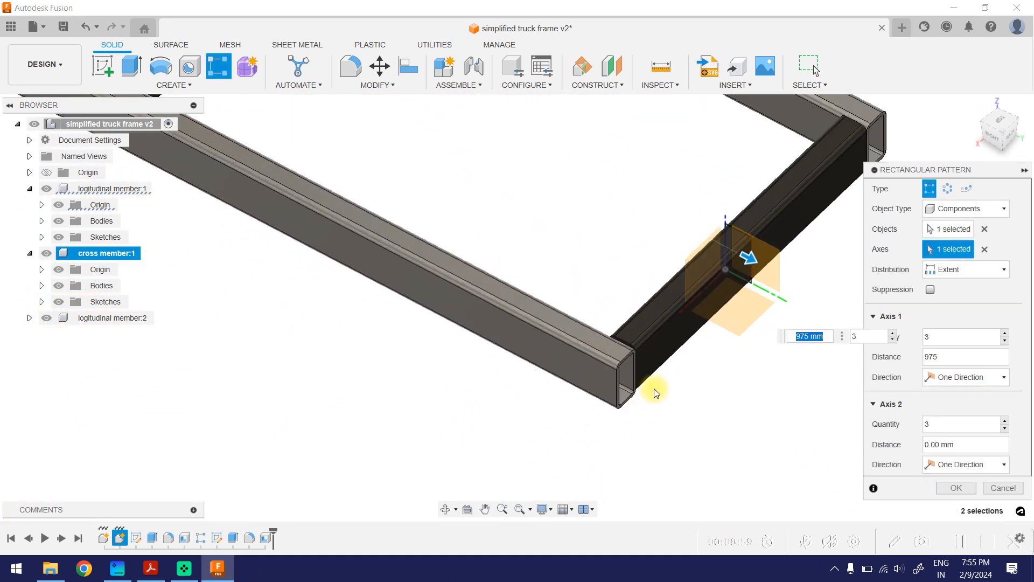
{"action": "scroll", "coordinate": [638, 360], "scroll_direction": "down", "scroll_amount": 5}
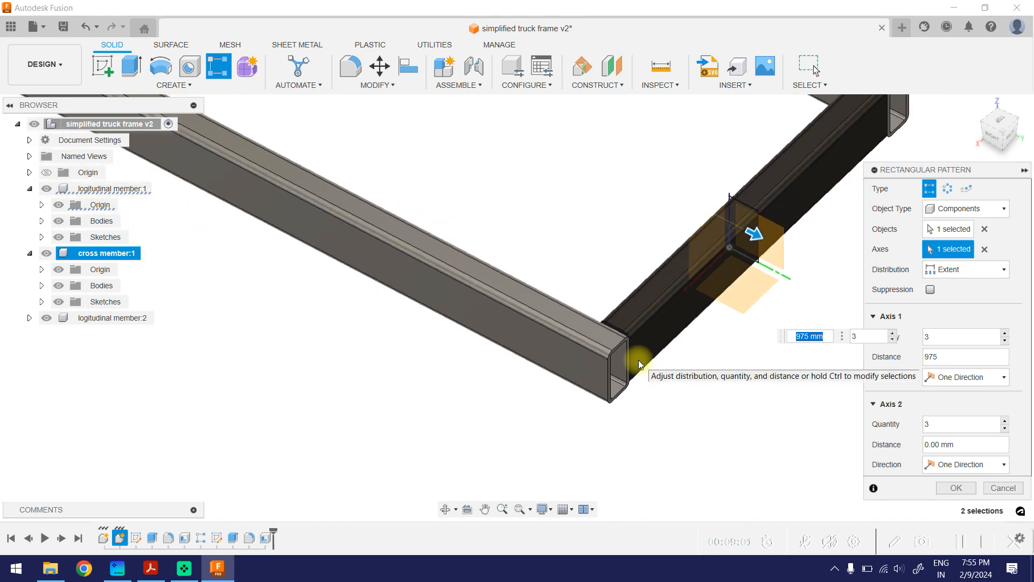
{"action": "scroll", "coordinate": [638, 360], "scroll_direction": "down", "scroll_amount": 3}
{"action": "scroll", "coordinate": [639, 359], "scroll_direction": "up", "scroll_amount": 2}
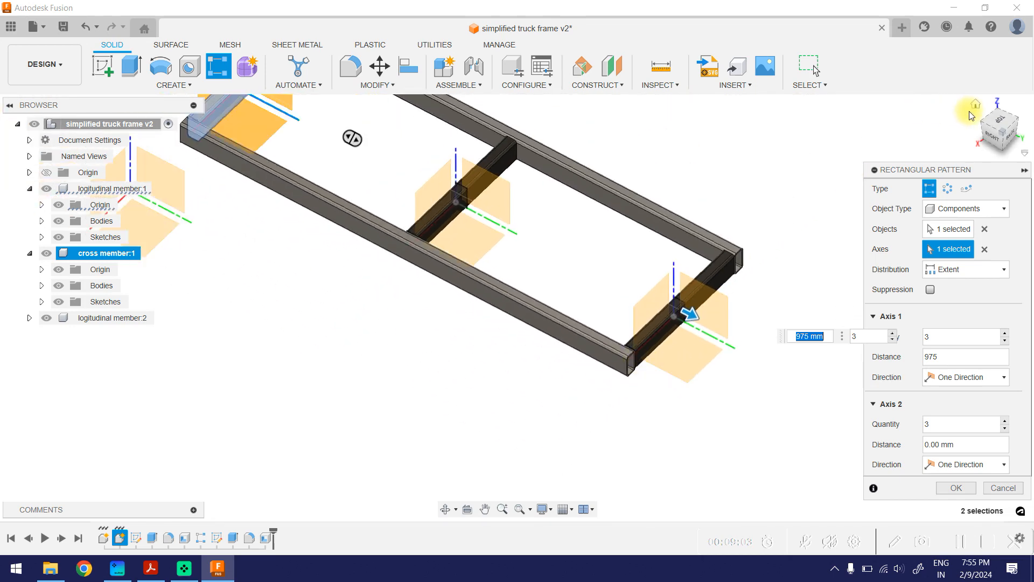
Complete the rectangular pattern of three cross members spread over a 975 mm extent along the longitudinal members
{"action": "left_click", "coordinate": [977, 106]}
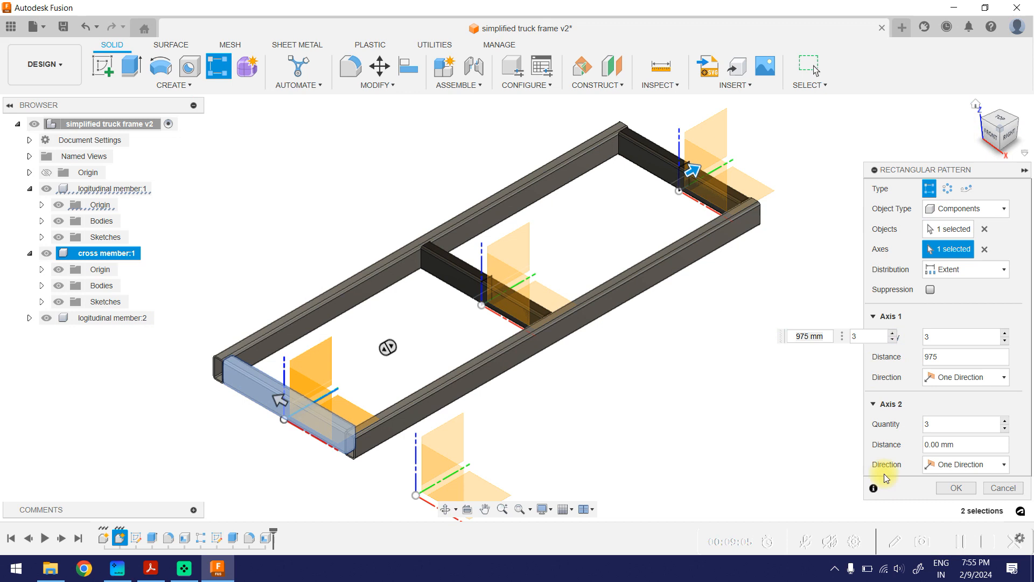
{"action": "left_click", "coordinate": [956, 489]}
{"action": "scroll", "coordinate": [648, 418], "scroll_direction": "down", "scroll_amount": 2}
{"action": "middle_click_drag", "start_coordinate": [684, 380], "coordinate": [652, 326]}
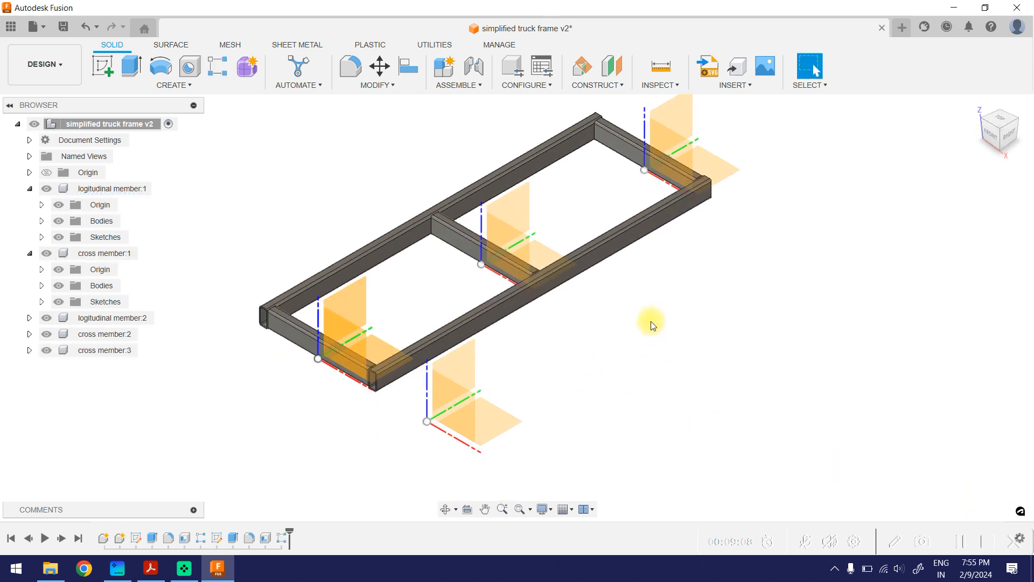
Hide the origin planes and axes of the cross member and longitudinal member components
{"action": "left_click", "coordinate": [58, 269]}
{"action": "left_click", "coordinate": [58, 206]}
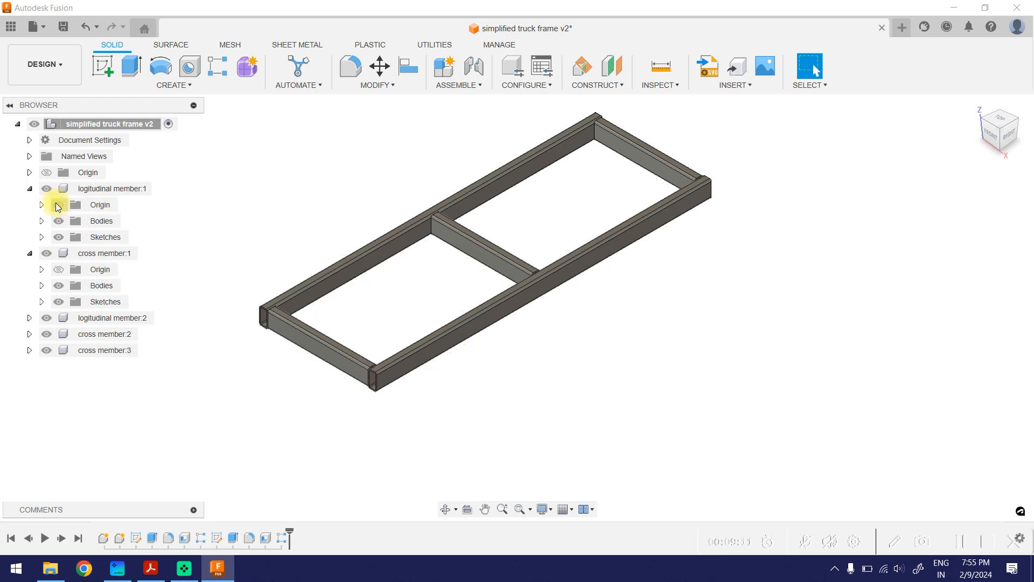
{"action": "middle_click_drag", "start_coordinate": [286, 209], "coordinate": [303, 237]}
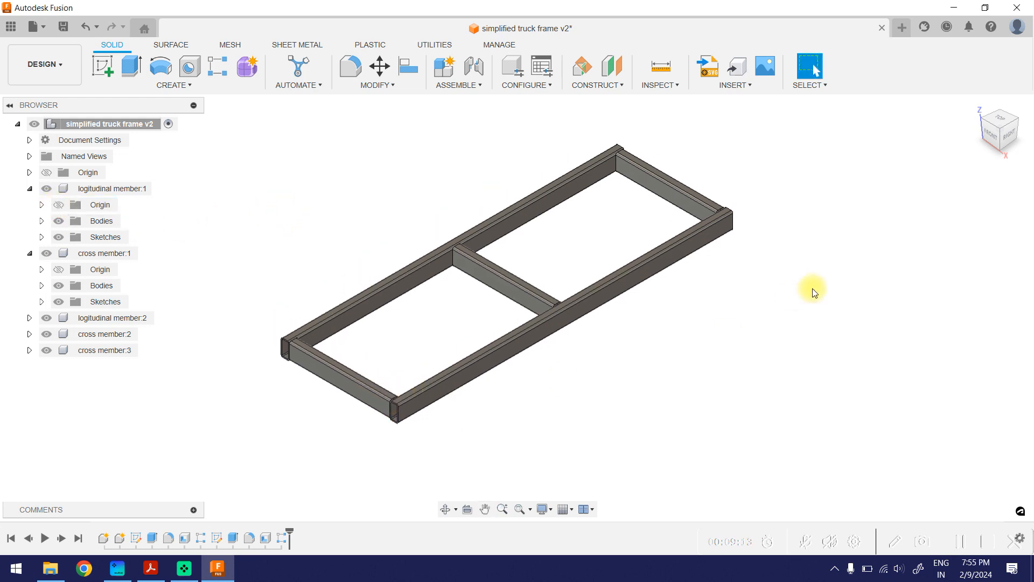
Save the truck frame design in its home view as a new version with the description "User Saved"
{"action": "left_click", "coordinate": [973, 101]}
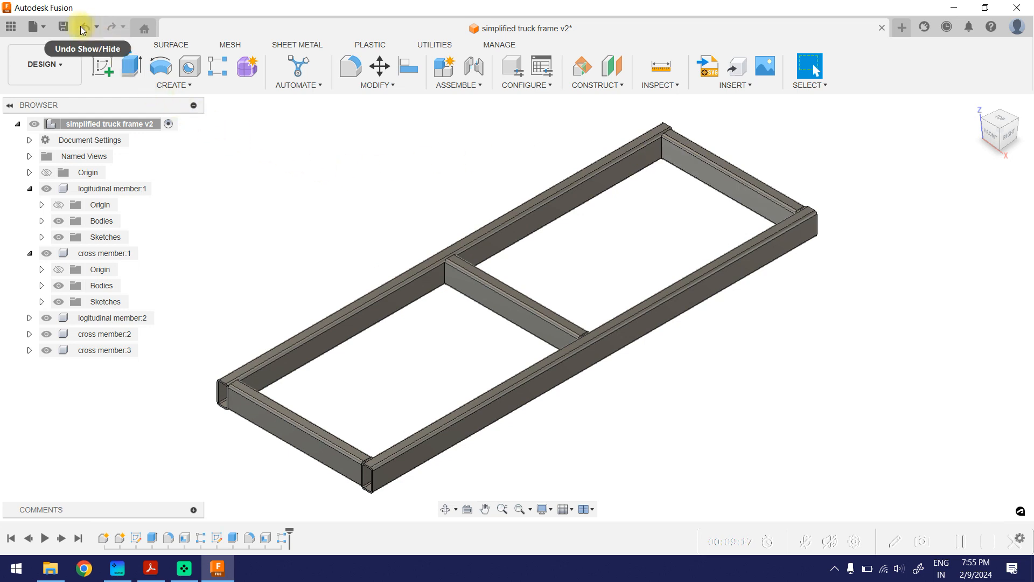
{"action": "left_click", "coordinate": [63, 26]}
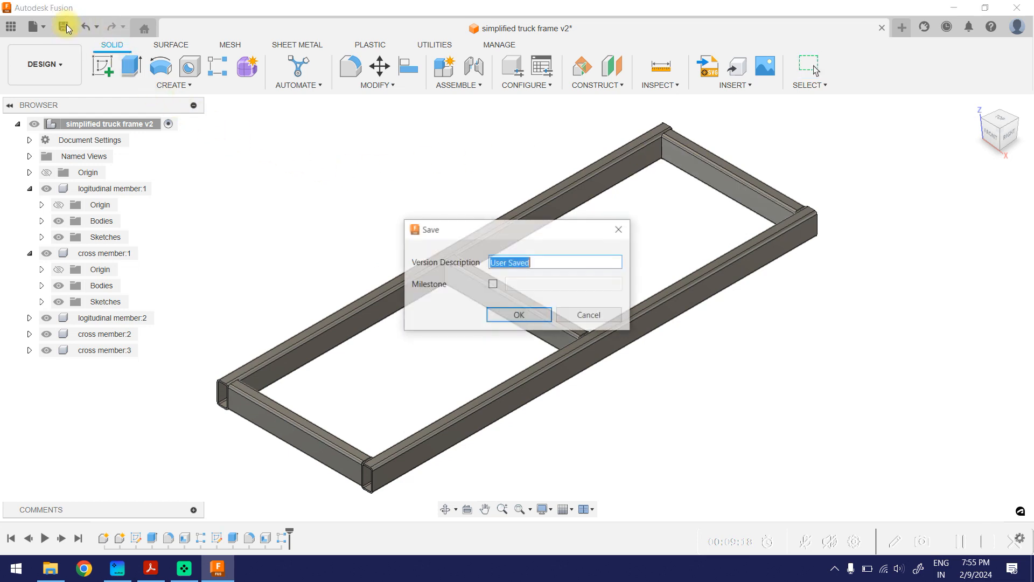
{"action": "left_click", "coordinate": [514, 317]}
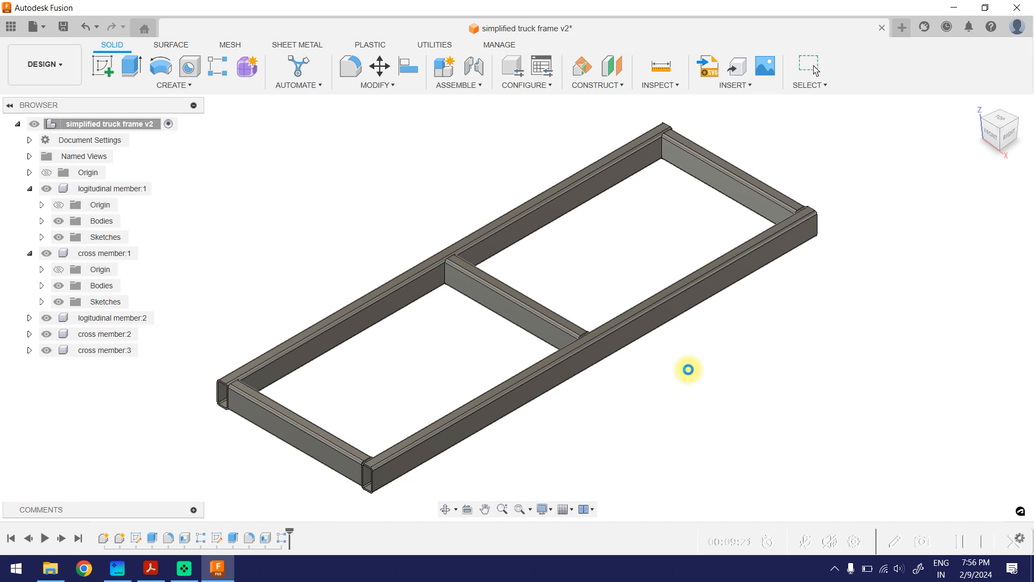